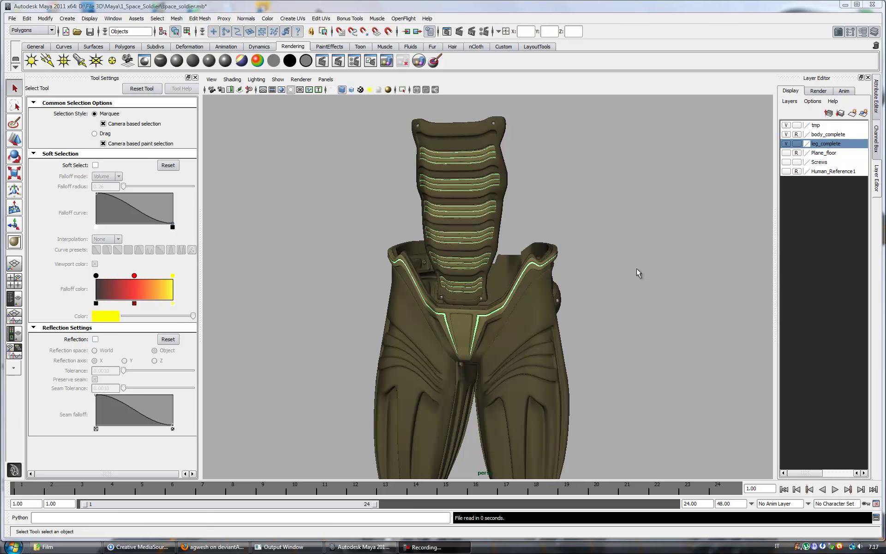
# Step: Hide the leg_complete and body_complete layers so only the torso strip area remains
pyautogui.click(785, 144)
pyautogui.keyDown('alt'); pyautogui.moveTo(444, 218); pyautogui.dragTo(529, 238); pyautogui.keyUp('alt')
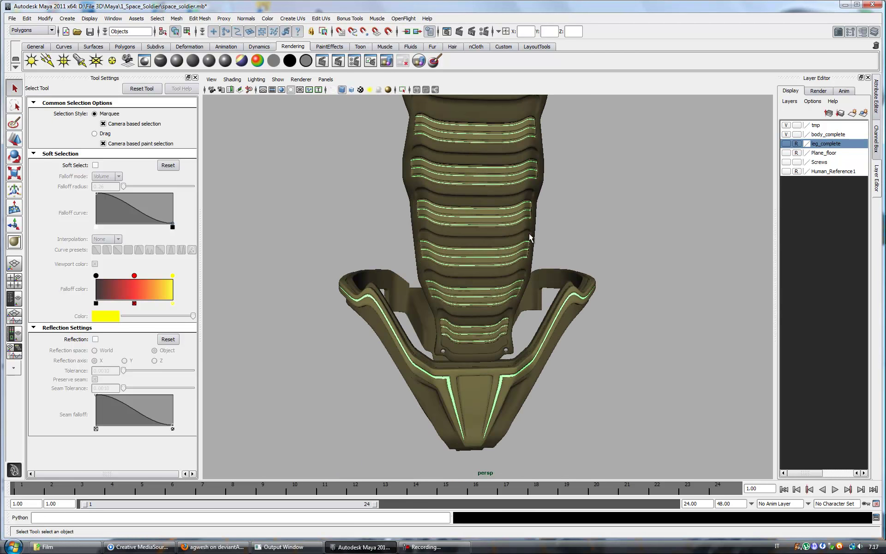
pyautogui.click(529, 238)
pyautogui.press('w')
pyautogui.keyDown('alt'); pyautogui.moveTo(520, 403); pyautogui.dragTo(609, 397); pyautogui.keyUp('alt')
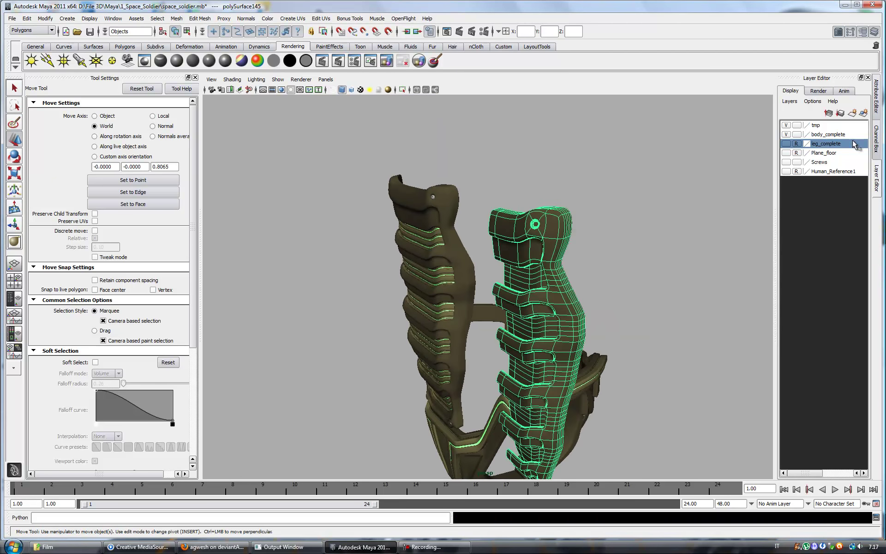
pyautogui.rightClick(854, 145)
pyautogui.click(786, 134)
pyautogui.keyDown('alt'); pyautogui.moveTo(484, 300); pyautogui.dragTo(512, 310); pyautogui.keyUp('alt')
pyautogui.scroll(3, 512, 311)
# Step: Select a vertical strip of torso faces and detach it with Mesh > Extract
pyautogui.rightClick(446, 282)
pyautogui.moveTo(446, 282)
pyautogui.mouseDown(button='right')
pyautogui.moveTo(434, 253)
pyautogui.moveTo(447, 268)
pyautogui.mouseUp(button='right')
pyautogui.keyDown('alt'); pyautogui.moveTo(461, 277); pyautogui.dragTo(517, 258); pyautogui.keyUp('alt')
pyautogui.click(535, 323)
pyautogui.click(177, 19)
pyautogui.click(191, 42)
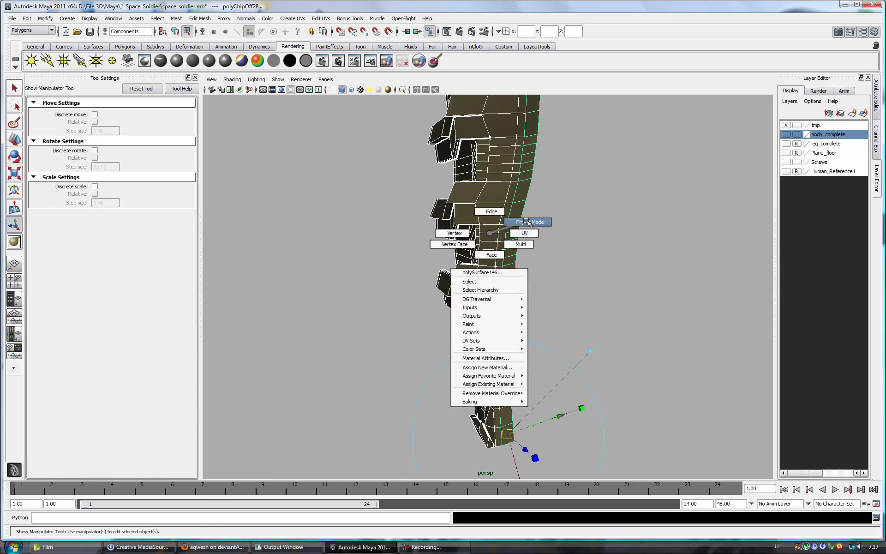
# Step: Orbit around the separated strip and return to object mode
pyautogui.moveTo(454, 233); pyautogui.dragTo(485, 206, button='right')
pyautogui.keyDown('alt'); pyautogui.moveTo(484, 206); pyautogui.dragTo(411, 238); pyautogui.keyUp('alt')
pyautogui.rightClick(410, 238)
pyautogui.click(410, 237)
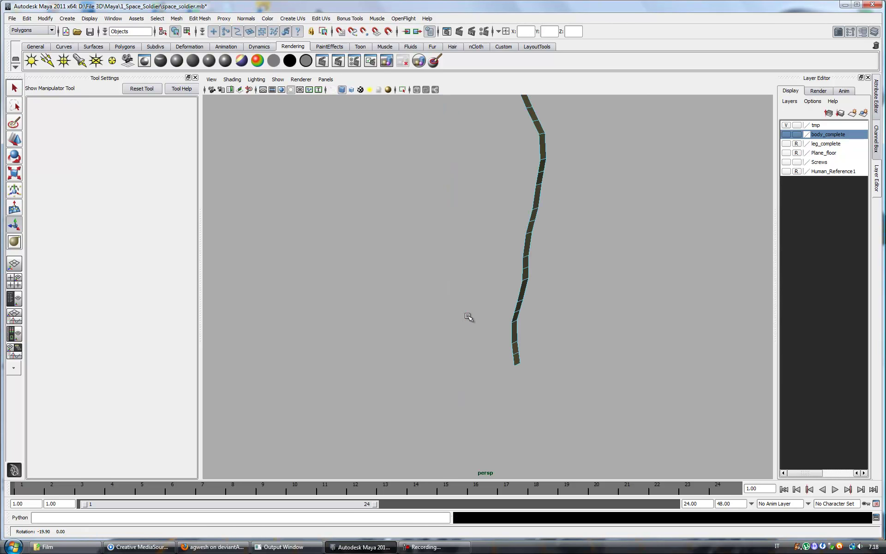
# Step: Show the body_complete layer again and select the separated strip
pyautogui.click(45, 18)
pyautogui.click(51, 80)
pyautogui.click(786, 134)
pyautogui.press('w')
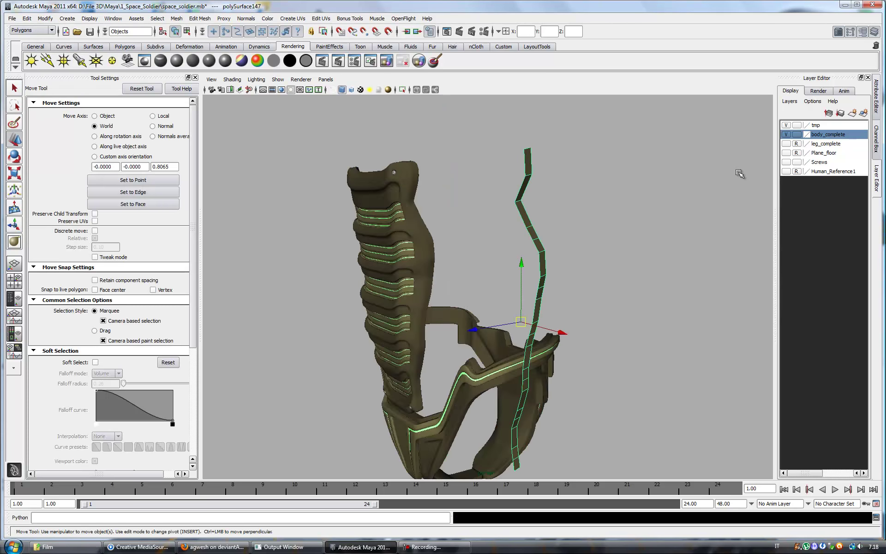
pyautogui.click(462, 256)
# Step: Select all of the strip's faces and turn on Wireframe on Shaded
pyautogui.keyDown('alt'); pyautogui.moveTo(501, 314); pyautogui.dragTo(689, 368, button='right'); pyautogui.keyUp('alt')
pyautogui.moveTo(576, 335)
pyautogui.keyDown('alt'); pyautogui.mouseDown(button='right')
pyautogui.moveTo(516, 323)
pyautogui.moveTo(415, 222)
pyautogui.moveTo(541, 211)
pyautogui.mouseUp(button='right'); pyautogui.keyUp('alt')
pyautogui.moveTo(541, 211)
pyautogui.keyDown('alt'); pyautogui.mouseDown()
pyautogui.moveTo(462, 254)
pyautogui.moveTo(417, 295)
pyautogui.mouseUp(); pyautogui.keyUp('alt')
pyautogui.moveTo(418, 296); pyautogui.dragTo(352, 94, button='right')
pyautogui.click(351, 90)
pyautogui.keyDown('alt'); pyautogui.moveTo(480, 199); pyautogui.dragTo(524, 253); pyautogui.keyUp('alt')
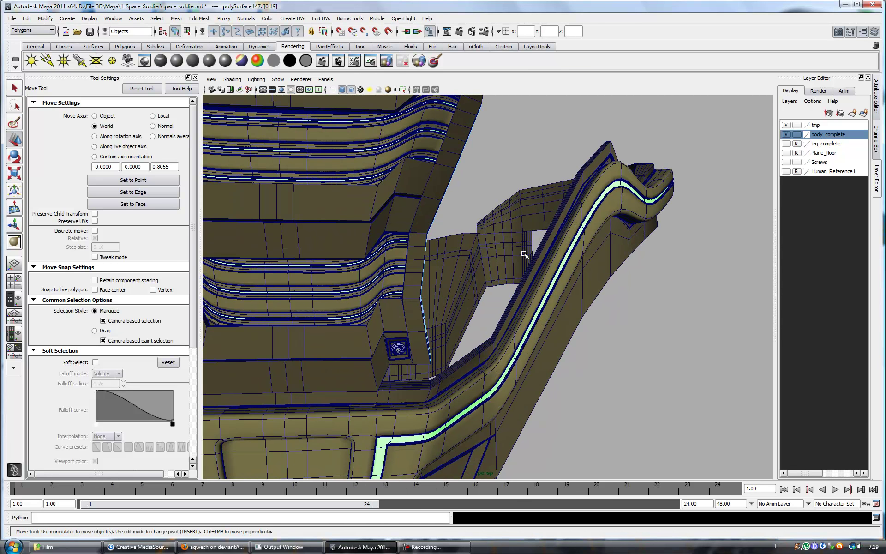
pyautogui.keyDown('alt'); pyautogui.moveTo(516, 272); pyautogui.dragTo(469, 365, button='middle'); pyautogui.keyUp('alt')
pyautogui.moveTo(469, 364)
pyautogui.keyDown('alt'); pyautogui.mouseDown()
pyautogui.moveTo(524, 208)
pyautogui.moveTo(489, 97)
pyautogui.moveTo(517, 415)
pyautogui.moveTo(561, 213)
pyautogui.moveTo(513, 82)
pyautogui.mouseUp(); pyautogui.keyUp('alt')
# Step: Extrude the strip's faces (Ctrl+E) into a thick plate and select a face loop against the reference body
pyautogui.hotkey('ctrl', 'e')
pyautogui.press('w')
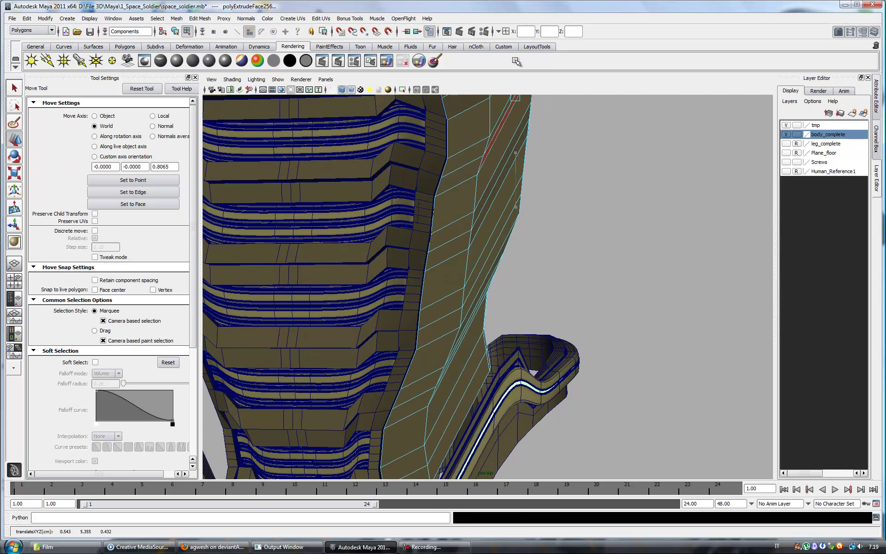
pyautogui.keyDown('alt'); pyautogui.moveTo(516, 207); pyautogui.dragTo(663, 231); pyautogui.keyUp('alt')
pyautogui.click(785, 171)
pyautogui.keyDown('alt'); pyautogui.moveTo(511, 261); pyautogui.dragTo(557, 250, button='middle'); pyautogui.keyUp('alt')
pyautogui.moveTo(559, 255)
pyautogui.keyDown('alt'); pyautogui.mouseDown()
pyautogui.moveTo(639, 294)
pyautogui.moveTo(544, 146)
pyautogui.moveTo(591, 138)
pyautogui.moveTo(575, 137)
pyautogui.moveTo(539, 160)
pyautogui.moveTo(557, 240)
pyautogui.moveTo(563, 233)
pyautogui.moveTo(534, 208)
pyautogui.moveTo(530, 293)
pyautogui.moveTo(349, 148)
pyautogui.moveTo(419, 182)
pyautogui.moveTo(462, 221)
pyautogui.mouseUp(); pyautogui.keyUp('alt')
pyautogui.keyDown('shift'); pyautogui.doubleClick(451, 231); pyautogui.keyUp('shift')
# Step: Toggle the human reference body and frame the strip's lower end close up
pyautogui.click(786, 171)
pyautogui.moveTo(530, 194)
pyautogui.keyDown('alt'); pyautogui.mouseDown()
pyautogui.moveTo(576, 210)
pyautogui.moveTo(439, 296)
pyautogui.moveTo(475, 271)
pyautogui.moveTo(480, 332)
pyautogui.moveTo(507, 300)
pyautogui.mouseUp(); pyautogui.keyUp('alt')
pyautogui.rightClick(439, 297)
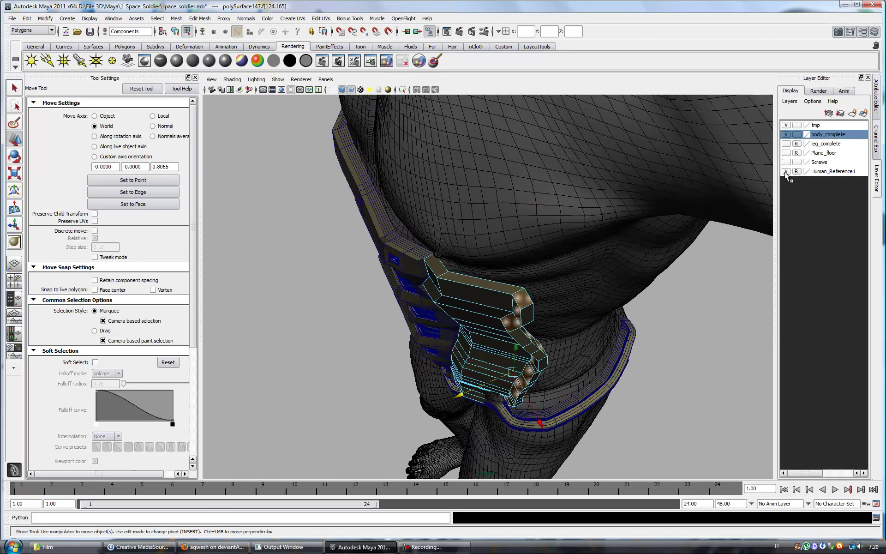
pyautogui.click(786, 171)
pyautogui.moveTo(461, 276)
pyautogui.keyDown('alt'); pyautogui.mouseDown()
pyautogui.moveTo(406, 223)
pyautogui.moveTo(425, 323)
pyautogui.moveTo(425, 445)
pyautogui.mouseUp(); pyautogui.keyUp('alt')
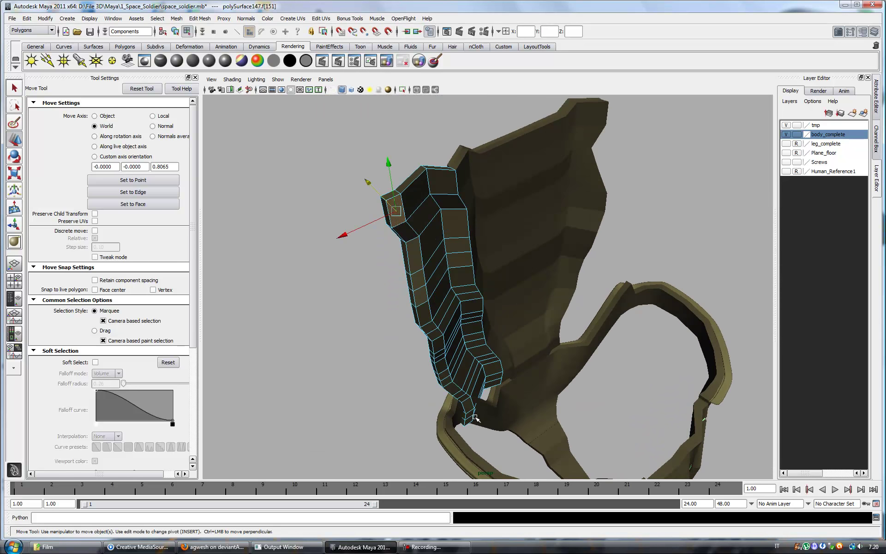
pyautogui.press('f')
# Step: Show the tmp layer, select the strip's lower tip face and push it sideways along X
pyautogui.click(786, 125)
pyautogui.click(785, 134)
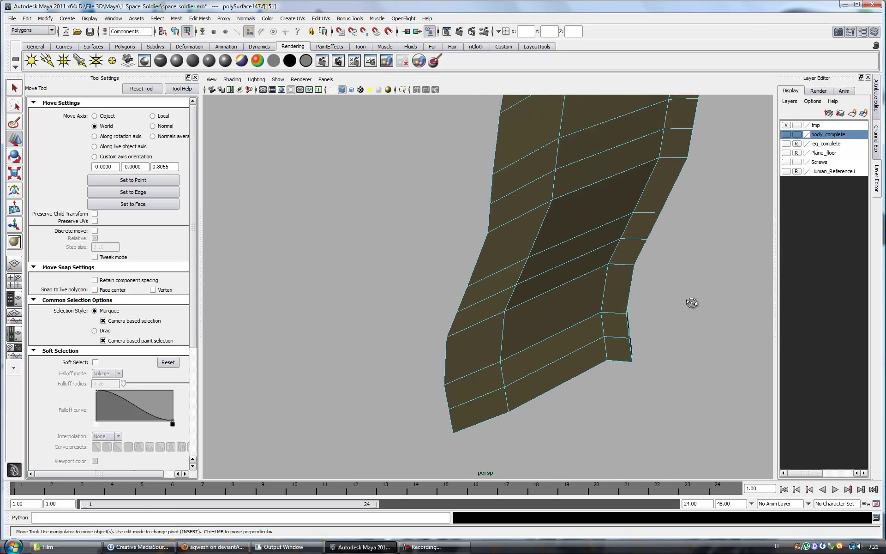
pyautogui.click(623, 275)
pyautogui.keyDown('alt'); pyautogui.moveTo(622, 275); pyautogui.dragTo(634, 240); pyautogui.keyUp('alt')
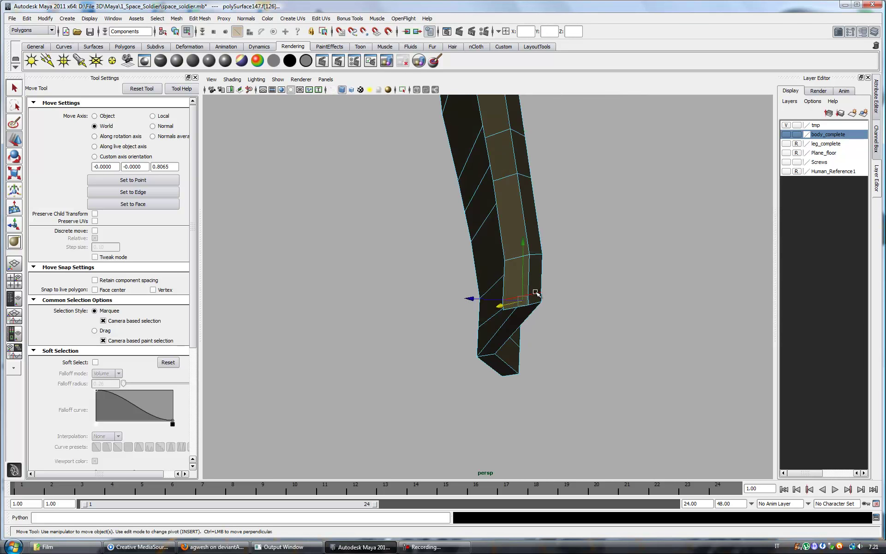
pyautogui.click(785, 134)
pyautogui.click(786, 135)
pyautogui.moveTo(627, 258)
pyautogui.keyDown('alt'); pyautogui.mouseDown()
pyautogui.moveTo(618, 275)
pyautogui.moveTo(599, 198)
pyautogui.moveTo(606, 169)
pyautogui.mouseUp(); pyautogui.keyUp('alt')
pyautogui.moveTo(652, 225)
pyautogui.keyDown('alt'); pyautogui.mouseDown()
pyautogui.moveTo(653, 306)
pyautogui.moveTo(539, 299)
pyautogui.mouseUp(); pyautogui.keyUp('alt')
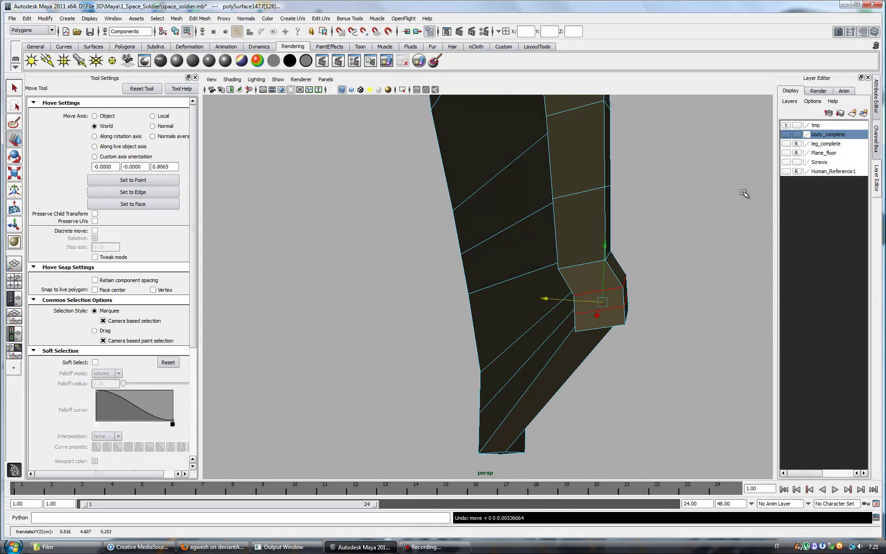
pyautogui.click(785, 134)
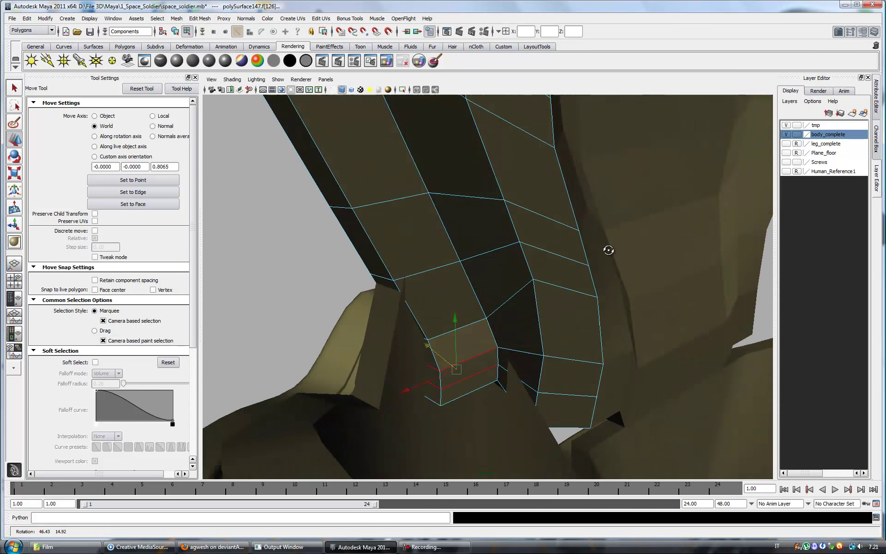
pyautogui.click(785, 134)
pyautogui.keyDown('alt'); pyautogui.moveTo(645, 258); pyautogui.dragTo(635, 198); pyautogui.keyUp('alt')
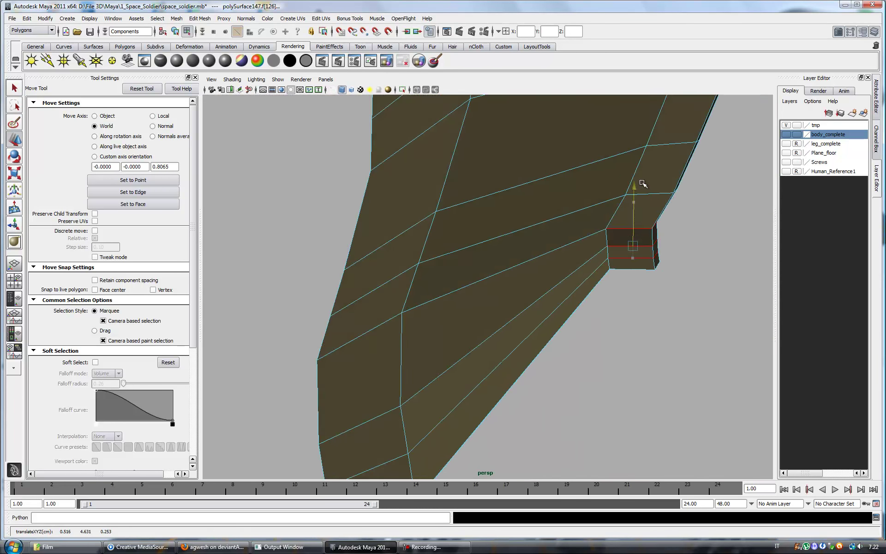
pyautogui.moveTo(707, 225)
pyautogui.mouseDown()
pyautogui.moveTo(687, 233)
pyautogui.moveTo(645, 227)
pyautogui.moveTo(506, 271)
pyautogui.moveTo(534, 288)
pyautogui.moveTo(569, 259)
pyautogui.moveTo(544, 253)
pyautogui.moveTo(701, 182)
pyautogui.moveTo(692, 198)
pyautogui.moveTo(595, 213)
pyautogui.mouseUp()
# Step: Select the end edges and move them along X, checking the fit with the body layer
pyautogui.click(567, 275)
pyautogui.click(520, 262)
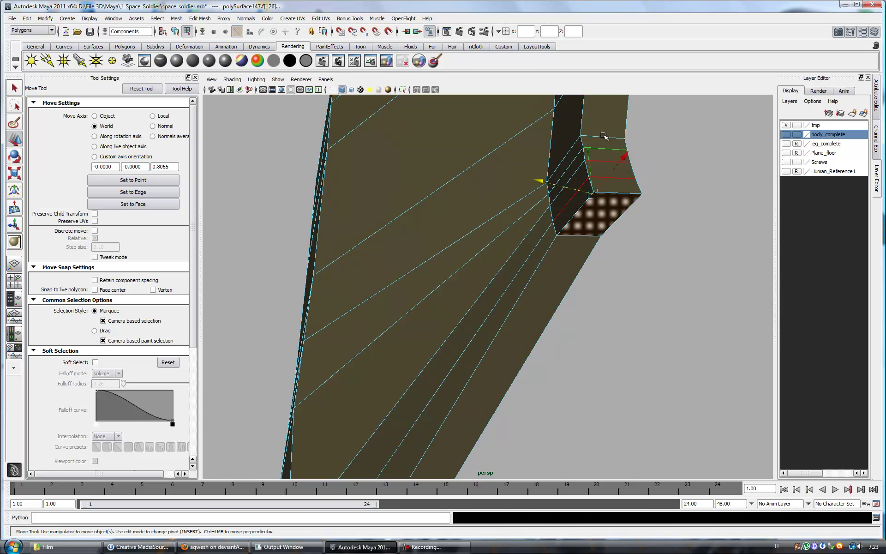
pyautogui.moveTo(582, 164)
pyautogui.keyDown('alt'); pyautogui.mouseDown()
pyautogui.moveTo(498, 195)
pyautogui.moveTo(616, 274)
pyautogui.mouseUp(); pyautogui.keyUp('alt')
pyautogui.click(787, 134)
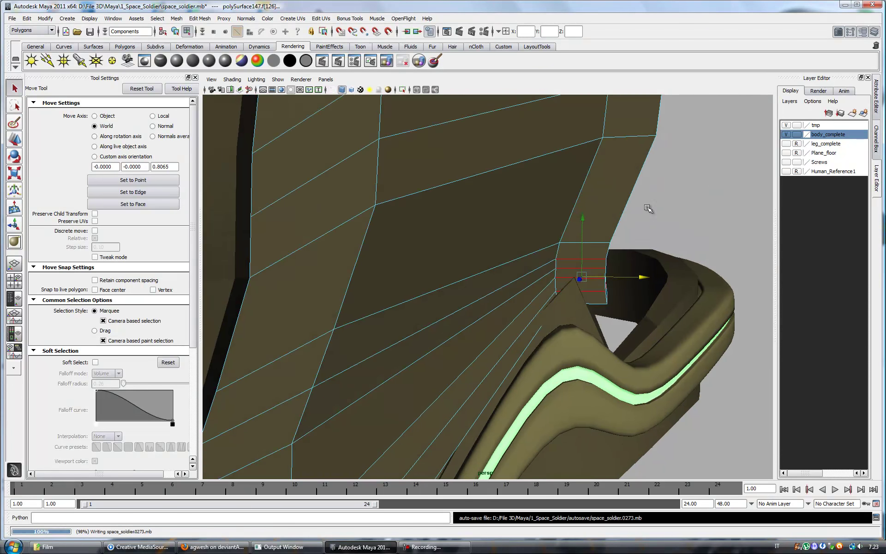
pyautogui.keyDown('alt'); pyautogui.moveTo(648, 208); pyautogui.dragTo(595, 196); pyautogui.keyUp('alt')
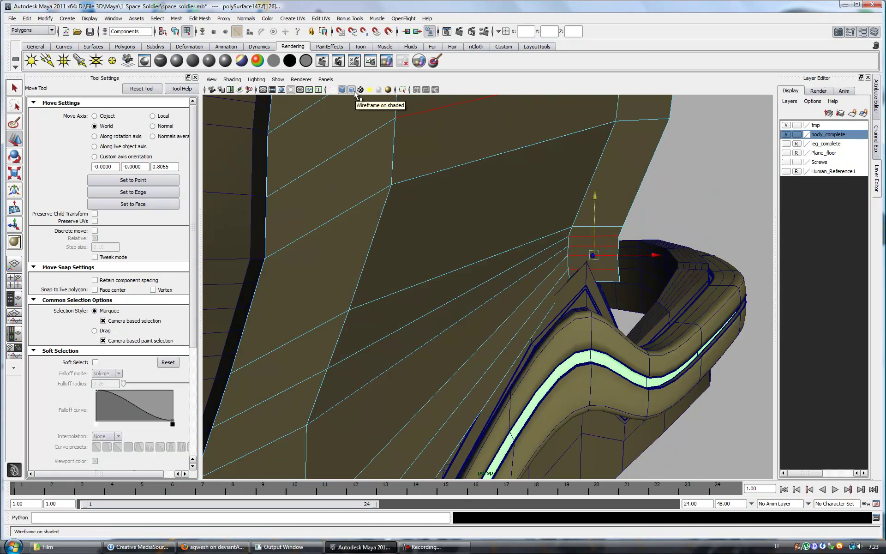
pyautogui.click(657, 253)
pyautogui.moveTo(657, 252)
pyautogui.keyDown('alt'); pyautogui.mouseDown()
pyautogui.moveTo(586, 195)
pyautogui.moveTo(585, 211)
pyautogui.mouseUp(); pyautogui.keyUp('alt')
# Step: Select another end edge and inspect the strip from a new angle
pyautogui.click(589, 181)
pyautogui.moveTo(459, 185)
pyautogui.keyDown('alt'); pyautogui.mouseDown()
pyautogui.moveTo(468, 234)
pyautogui.moveTo(543, 247)
pyautogui.mouseUp(); pyautogui.keyUp('alt')
pyautogui.moveTo(579, 255); pyautogui.dragTo(556, 309, button='right')
pyautogui.keyDown('alt'); pyautogui.moveTo(556, 309); pyautogui.dragTo(553, 411, button='middle'); pyautogui.keyUp('alt')
# Step: Select a face and an edge at the strip's end, then pull back to view the whole torso
pyautogui.click(536, 282)
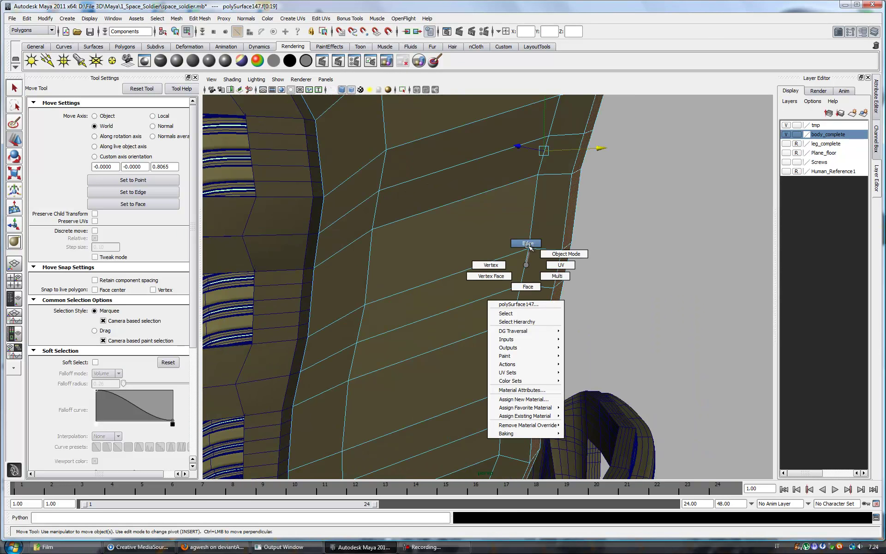
pyautogui.moveTo(531, 234)
pyautogui.keyDown('alt'); pyautogui.mouseDown()
pyautogui.moveTo(587, 144)
pyautogui.moveTo(455, 145)
pyautogui.moveTo(504, 178)
pyautogui.moveTo(514, 253)
pyautogui.mouseUp(); pyautogui.keyUp('alt')
pyautogui.click(546, 217)
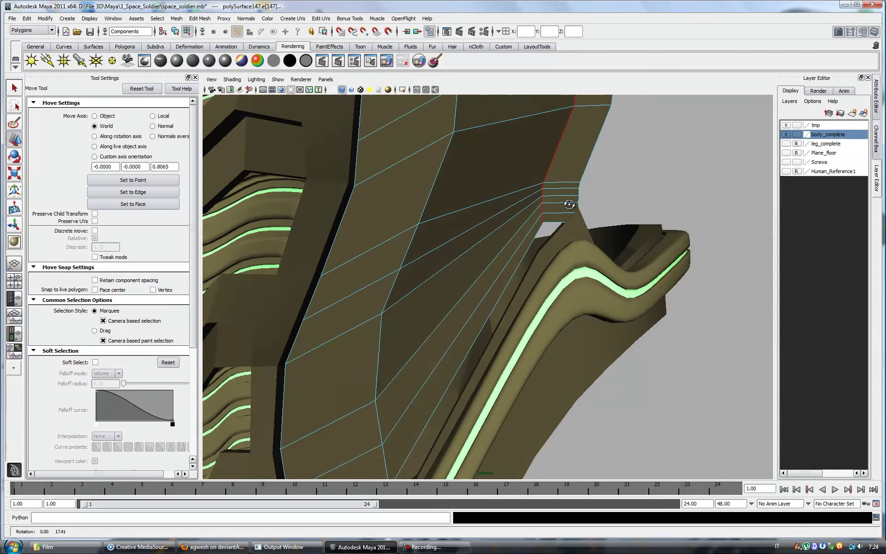
pyautogui.keyDown('alt'); pyautogui.moveTo(550, 215); pyautogui.dragTo(560, 168); pyautogui.keyUp('alt')
pyautogui.keyDown('alt'); pyautogui.moveTo(559, 168); pyautogui.dragTo(566, 157, button='middle'); pyautogui.keyUp('alt')
pyautogui.scroll(-3, 567, 157)
pyautogui.scroll(-3, 549, 175)
pyautogui.scroll(-3, 531, 194)
pyautogui.keyDown('alt'); pyautogui.moveTo(516, 208); pyautogui.dragTo(503, 225, button='middle'); pyautogui.keyUp('alt')
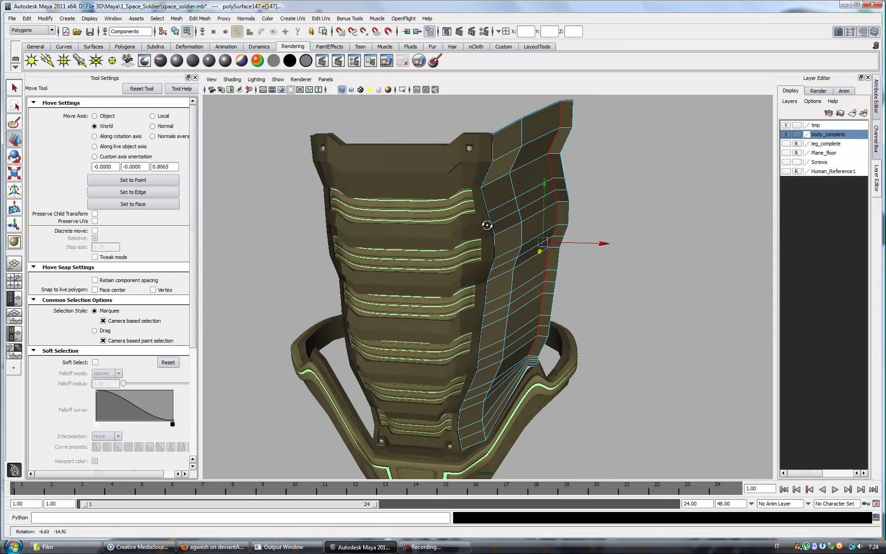
pyautogui.keyDown('alt'); pyautogui.moveTo(599, 269); pyautogui.dragTo(504, 174); pyautogui.keyUp('alt')
pyautogui.scroll(-3, 522, 182)
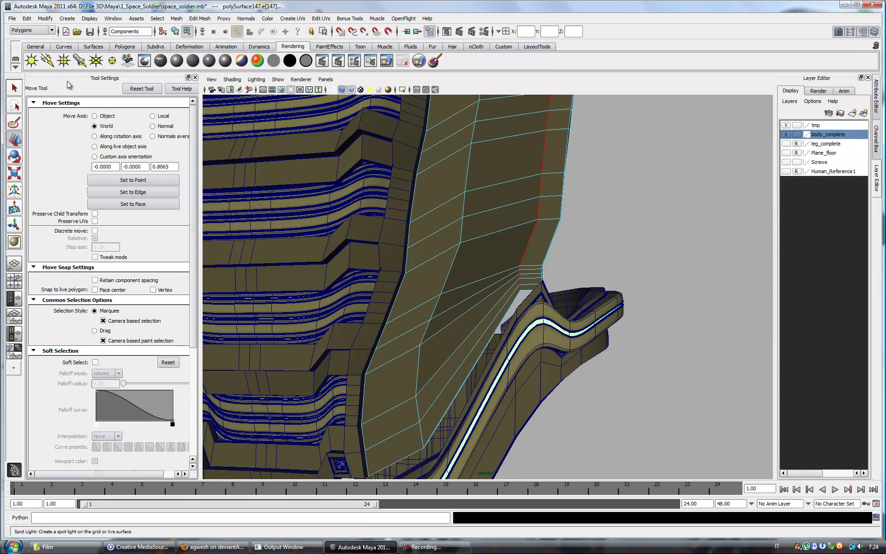
# Step: Move the strip's bottom face into place against the hip band, checking with the body layer
pyautogui.keyDown('alt'); pyautogui.moveTo(585, 256); pyautogui.dragTo(518, 238); pyautogui.keyUp('alt')
pyautogui.keyDown('alt'); pyautogui.moveTo(518, 237); pyautogui.dragTo(682, 277, button='right'); pyautogui.keyUp('alt')
pyautogui.keyDown('alt'); pyautogui.moveTo(682, 277); pyautogui.dragTo(607, 340); pyautogui.keyUp('alt')
pyautogui.keyDown('alt'); pyautogui.moveTo(607, 340); pyautogui.dragTo(571, 237, button='right'); pyautogui.keyUp('alt')
pyautogui.keyDown('alt'); pyautogui.moveTo(571, 238); pyautogui.dragTo(671, 265); pyautogui.keyUp('alt')
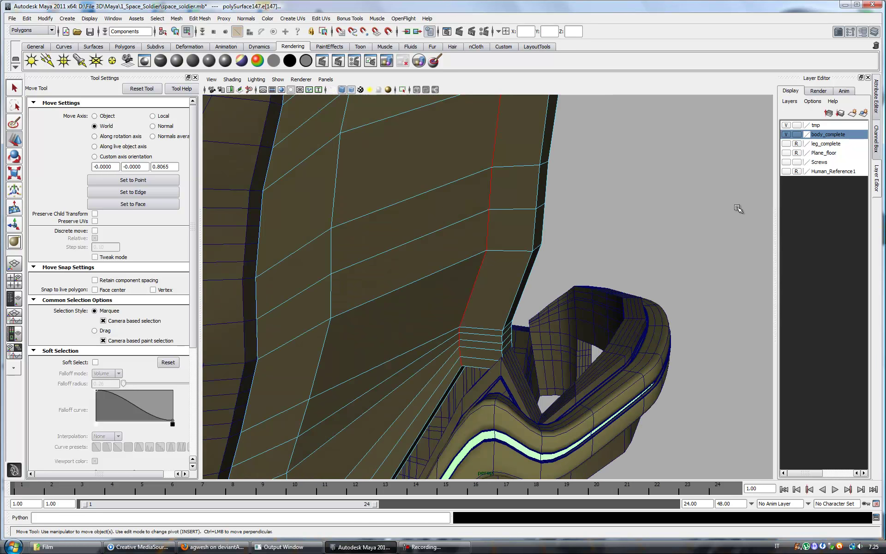
pyautogui.click(786, 135)
pyautogui.moveTo(455, 355); pyautogui.dragTo(476, 356, button='right')
pyautogui.click(468, 344)
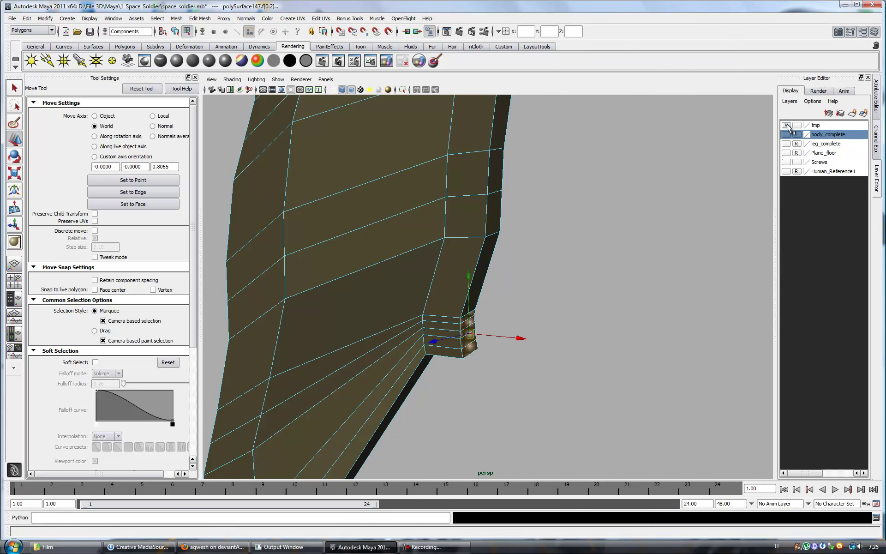
pyautogui.click(786, 134)
pyautogui.keyDown('alt'); pyautogui.moveTo(715, 184); pyautogui.dragTo(574, 237, button='right'); pyautogui.keyUp('alt')
pyautogui.moveTo(613, 261); pyautogui.dragTo(665, 283, button='middle')
pyautogui.moveTo(666, 282)
pyautogui.keyDown('alt'); pyautogui.mouseDown()
pyautogui.moveTo(518, 238)
pyautogui.moveTo(501, 366)
pyautogui.mouseUp(); pyautogui.keyUp('alt')
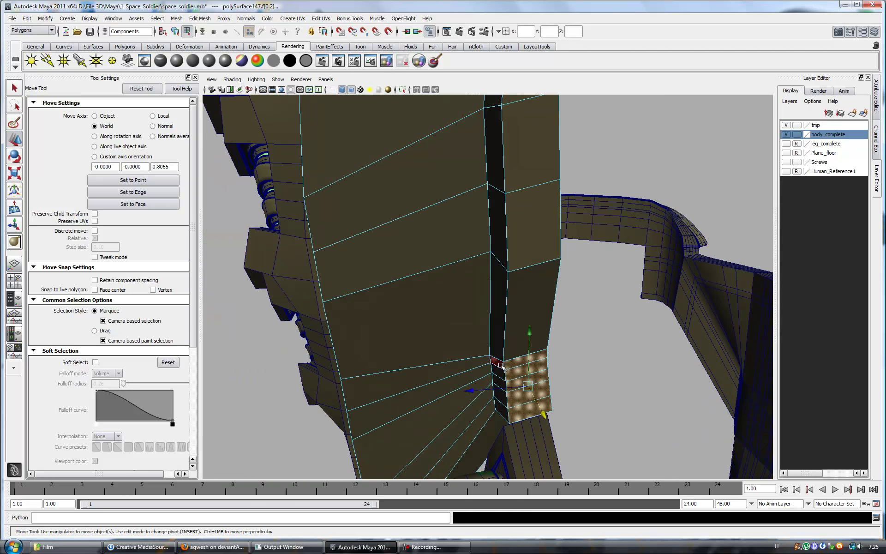
pyautogui.moveTo(456, 389)
pyautogui.keyDown('alt'); pyautogui.mouseDown()
pyautogui.moveTo(559, 355)
pyautogui.moveTo(587, 248)
pyautogui.moveTo(486, 290)
pyautogui.mouseUp(); pyautogui.keyUp('alt')
# Step: Select the adjacent faces at the strip's end
pyautogui.click(605, 266)
pyautogui.keyDown('alt'); pyautogui.moveTo(439, 257); pyautogui.dragTo(578, 283); pyautogui.keyUp('alt')
pyautogui.click(578, 283)
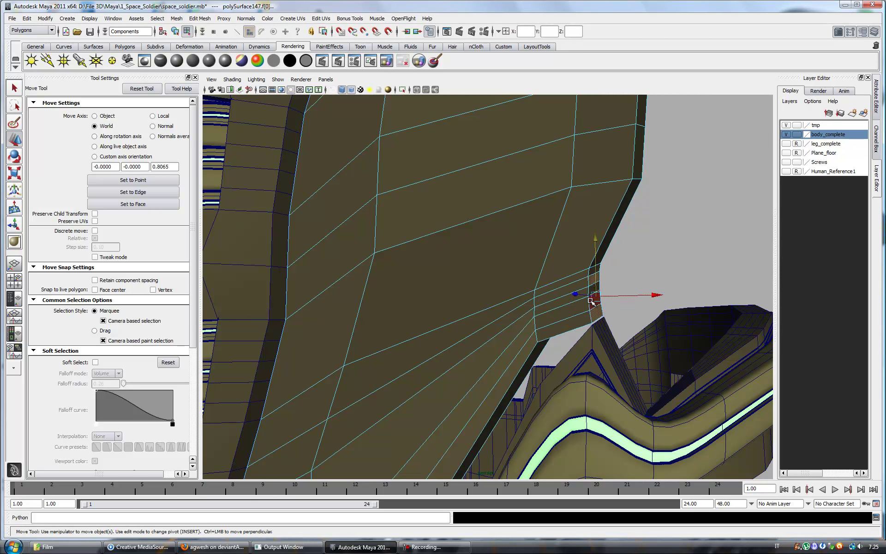
pyautogui.moveTo(574, 329)
pyautogui.keyDown('alt'); pyautogui.mouseDown()
pyautogui.moveTo(534, 223)
pyautogui.moveTo(530, 248)
pyautogui.moveTo(494, 227)
pyautogui.moveTo(537, 251)
pyautogui.mouseUp(); pyautogui.keyUp('alt')
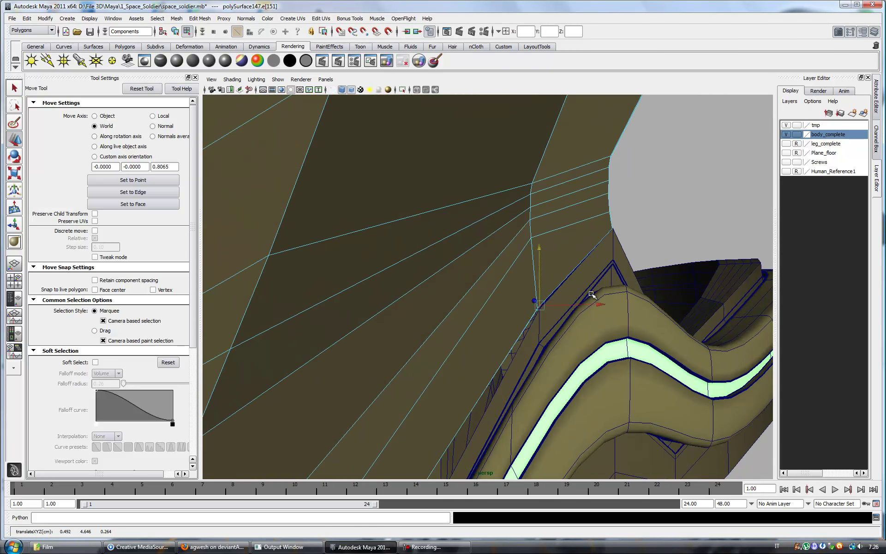
# Step: In vertex mode (F9), nudge the corner and notch vertices flush with the hip band
pyautogui.press('F9')
pyautogui.hotkey('ctrl', 'F9')
pyautogui.moveTo(538, 241)
pyautogui.keyDown('alt'); pyautogui.mouseDown()
pyautogui.moveTo(481, 243)
pyautogui.moveTo(463, 263)
pyautogui.moveTo(526, 241)
pyautogui.mouseUp(); pyautogui.keyUp('alt')
pyautogui.moveTo(560, 297)
pyautogui.keyDown('alt'); pyautogui.mouseDown()
pyautogui.moveTo(478, 312)
pyautogui.moveTo(452, 251)
pyautogui.moveTo(517, 220)
pyautogui.mouseUp(); pyautogui.keyUp('alt')
pyautogui.click(478, 312)
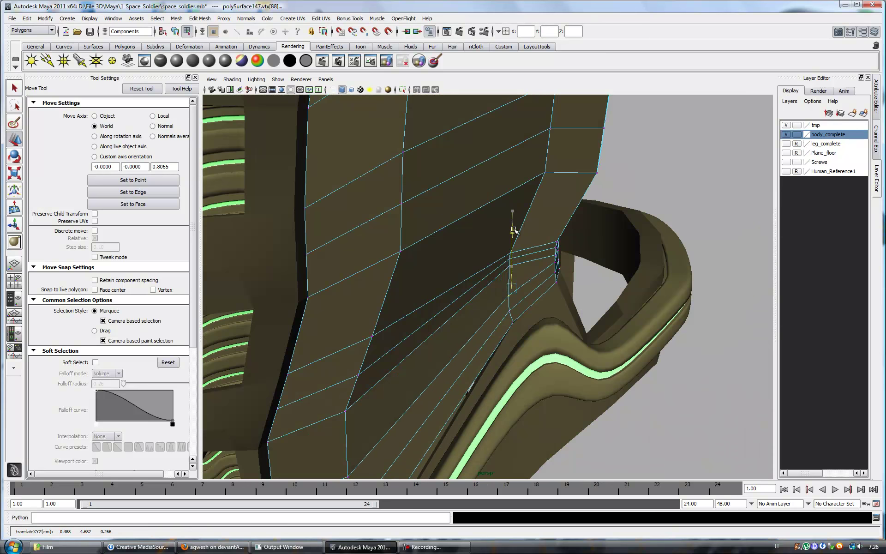
pyautogui.moveTo(577, 268)
pyautogui.keyDown('alt'); pyautogui.mouseDown()
pyautogui.moveTo(487, 248)
pyautogui.moveTo(511, 211)
pyautogui.mouseUp(); pyautogui.keyUp('alt')
pyautogui.moveTo(507, 255)
pyautogui.keyDown('alt'); pyautogui.mouseDown()
pyautogui.moveTo(457, 240)
pyautogui.moveTo(535, 242)
pyautogui.moveTo(618, 376)
pyautogui.moveTo(560, 308)
pyautogui.moveTo(596, 292)
pyautogui.mouseUp(); pyautogui.keyUp('alt')
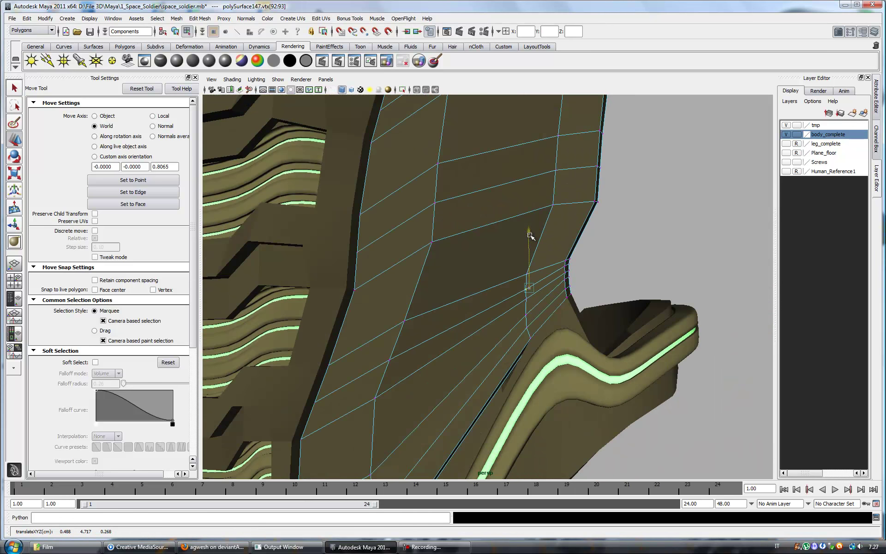
pyautogui.moveTo(529, 240)
pyautogui.keyDown('alt'); pyautogui.mouseDown()
pyautogui.moveTo(652, 242)
pyautogui.moveTo(735, 190)
pyautogui.moveTo(564, 228)
pyautogui.moveTo(494, 214)
pyautogui.mouseUp(); pyautogui.keyUp('alt')
# Step: In edge mode (F10), select an edge and face on the strip and show the reference body
pyautogui.press('F10')
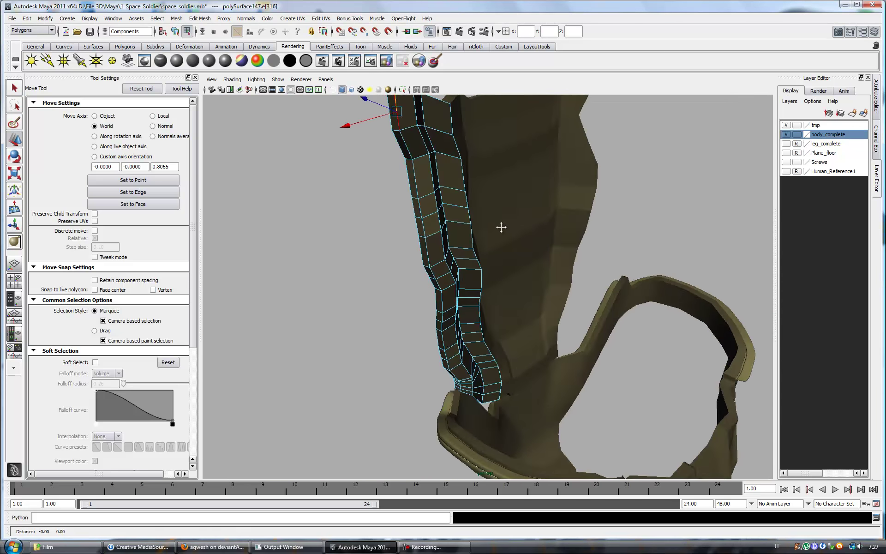
pyautogui.click(434, 174)
pyautogui.keyDown('shift'); pyautogui.click(471, 398); pyautogui.keyUp('shift')
pyautogui.moveTo(473, 395)
pyautogui.keyDown('alt'); pyautogui.mouseDown()
pyautogui.moveTo(526, 368)
pyautogui.moveTo(599, 361)
pyautogui.moveTo(599, 323)
pyautogui.moveTo(574, 312)
pyautogui.moveTo(572, 258)
pyautogui.moveTo(570, 309)
pyautogui.mouseUp(); pyautogui.keyUp('alt')
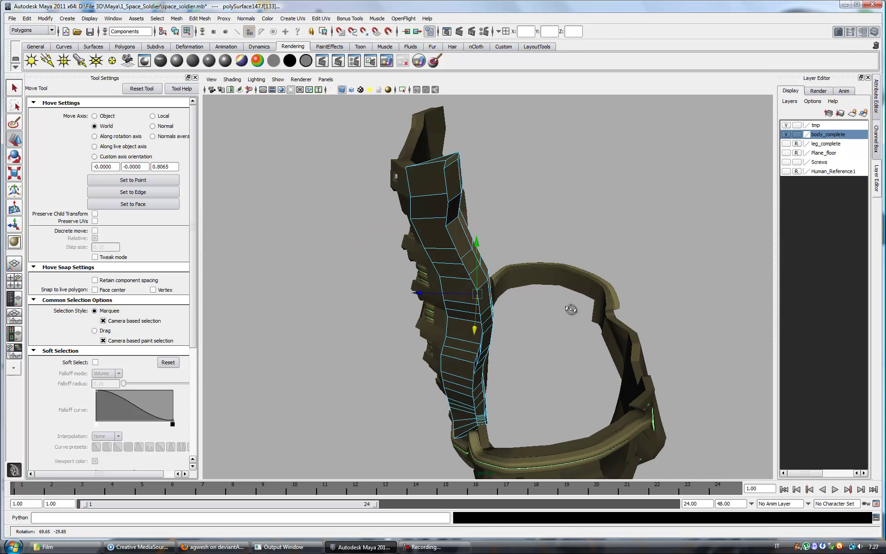
pyautogui.keyDown('alt'); pyautogui.moveTo(512, 163); pyautogui.dragTo(445, 259); pyautogui.keyUp('alt')
pyautogui.click(785, 171)
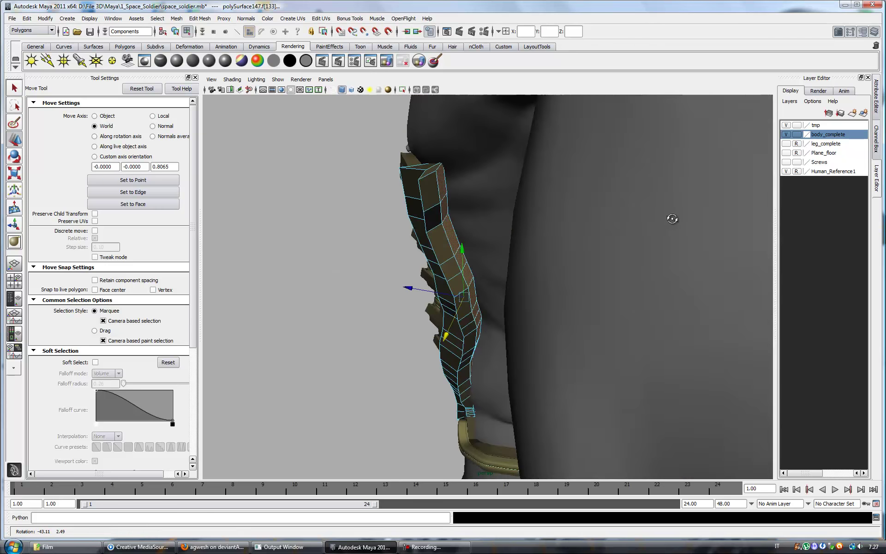
pyautogui.moveTo(672, 214)
pyautogui.keyDown('alt'); pyautogui.mouseDown()
pyautogui.moveTo(599, 217)
pyautogui.moveTo(672, 215)
pyautogui.mouseUp(); pyautogui.keyUp('alt')
pyautogui.moveTo(383, 166)
pyautogui.keyDown('alt'); pyautogui.mouseDown()
pyautogui.moveTo(431, 253)
pyautogui.moveTo(375, 158)
pyautogui.moveTo(436, 217)
pyautogui.mouseUp(); pyautogui.keyUp('alt')
# Step: Select adjacent faces and another edge on the strip to fit it to the torso contour
pyautogui.keyDown('shift'); pyautogui.click(431, 253); pyautogui.keyUp('shift')
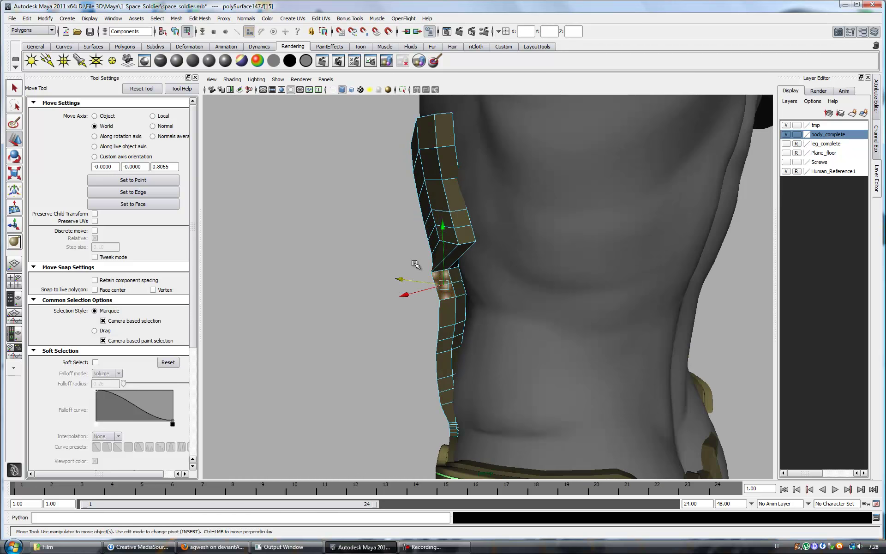
pyautogui.moveTo(458, 283)
pyautogui.keyDown('alt'); pyautogui.mouseDown()
pyautogui.moveTo(484, 276)
pyautogui.moveTo(458, 282)
pyautogui.mouseUp(); pyautogui.keyUp('alt')
pyautogui.moveTo(396, 321)
pyautogui.keyDown('alt'); pyautogui.mouseDown()
pyautogui.moveTo(429, 319)
pyautogui.moveTo(466, 350)
pyautogui.mouseUp(); pyautogui.keyUp('alt')
pyautogui.click(457, 339)
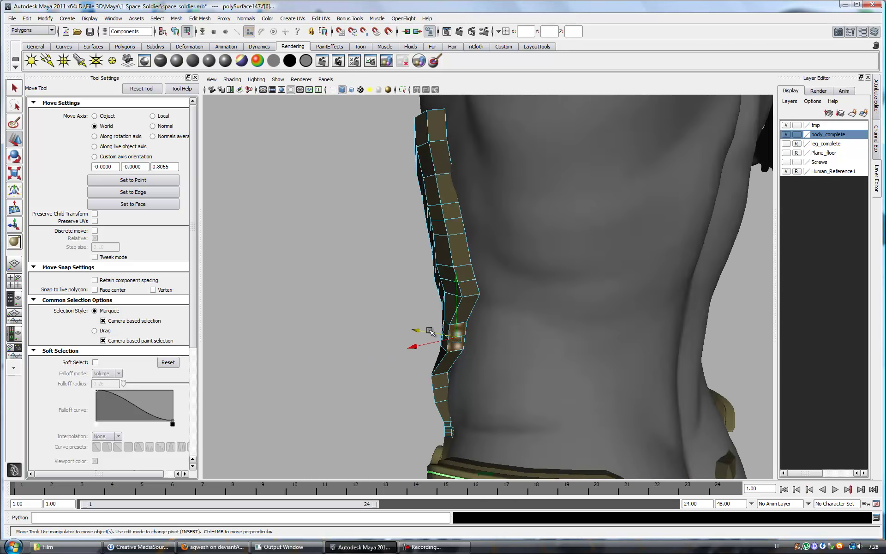
pyautogui.moveTo(419, 329)
pyautogui.keyDown('alt'); pyautogui.mouseDown()
pyautogui.moveTo(474, 333)
pyautogui.moveTo(468, 325)
pyautogui.mouseUp(); pyautogui.keyUp('alt')
pyautogui.moveTo(468, 324); pyautogui.dragTo(469, 307, button='right')
pyautogui.moveTo(423, 320)
pyautogui.keyDown('alt'); pyautogui.mouseDown()
pyautogui.moveTo(455, 313)
pyautogui.moveTo(454, 332)
pyautogui.moveTo(481, 327)
pyautogui.moveTo(531, 289)
pyautogui.moveTo(480, 368)
pyautogui.moveTo(511, 364)
pyautogui.moveTo(460, 316)
pyautogui.moveTo(450, 344)
pyautogui.mouseUp(); pyautogui.keyUp('alt')
pyautogui.click(480, 326)
pyautogui.moveTo(517, 338)
pyautogui.keyDown('alt'); pyautogui.mouseDown()
pyautogui.moveTo(476, 304)
pyautogui.moveTo(409, 292)
pyautogui.moveTo(485, 309)
pyautogui.moveTo(577, 259)
pyautogui.moveTo(579, 278)
pyautogui.moveTo(737, 206)
pyautogui.moveTo(461, 277)
pyautogui.mouseUp(); pyautogui.keyUp('alt')
# Step: Try the Insert Edge Loop Tool, then switch to face picking with the reference body shown
pyautogui.click(200, 18)
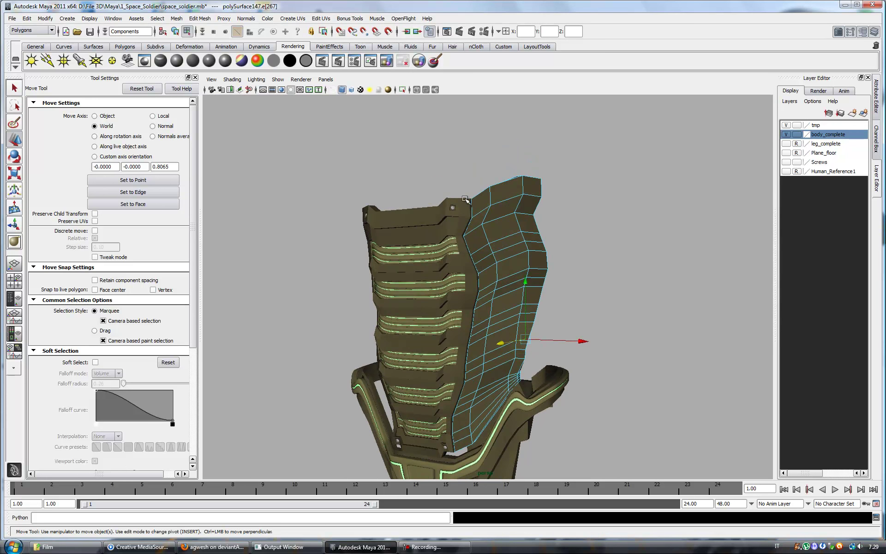
pyautogui.click(217, 111)
pyautogui.press('q')
pyautogui.keyDown('alt'); pyautogui.moveTo(503, 268); pyautogui.dragTo(478, 258); pyautogui.keyUp('alt')
pyautogui.press('F11')
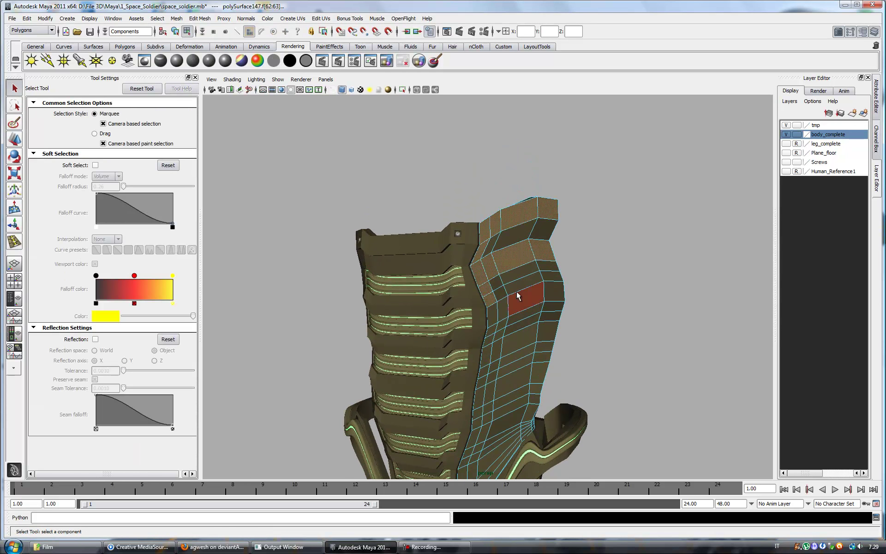
pyautogui.click(786, 171)
pyautogui.moveTo(619, 276)
pyautogui.keyDown('alt'); pyautogui.mouseDown()
pyautogui.moveTo(627, 277)
pyautogui.moveTo(603, 276)
pyautogui.moveTo(615, 279)
pyautogui.moveTo(493, 218)
pyautogui.mouseUp(); pyautogui.keyUp('alt')
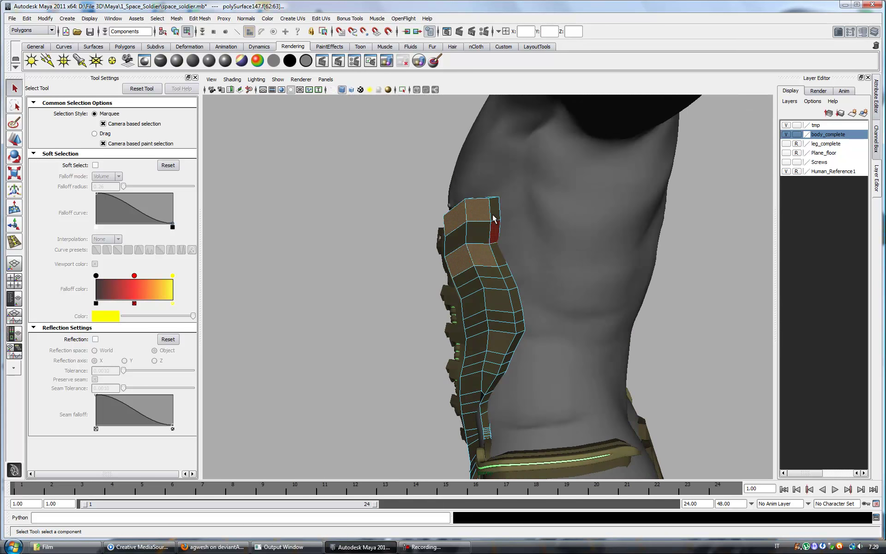
# Step: Select and move faces along the side plate's lower strip beside the leg
pyautogui.keyDown('shift'); pyautogui.click(521, 328); pyautogui.keyUp('shift')
pyautogui.press('w')
pyautogui.keyDown('alt'); pyautogui.moveTo(507, 194); pyautogui.dragTo(518, 297); pyautogui.keyUp('alt')
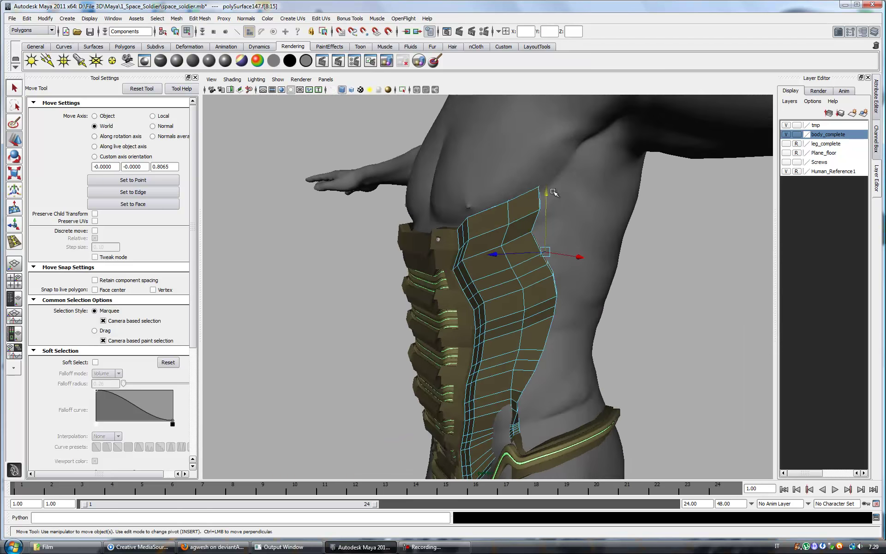
pyautogui.click(456, 311)
pyautogui.moveTo(456, 312)
pyautogui.keyDown('alt'); pyautogui.mouseDown()
pyautogui.moveTo(532, 273)
pyautogui.moveTo(511, 297)
pyautogui.moveTo(526, 295)
pyautogui.moveTo(538, 322)
pyautogui.moveTo(600, 277)
pyautogui.mouseUp(); pyautogui.keyUp('alt')
pyautogui.click(490, 290)
pyautogui.click(525, 307)
pyautogui.keyDown('alt'); pyautogui.moveTo(535, 181); pyautogui.dragTo(479, 247); pyautogui.keyUp('alt')
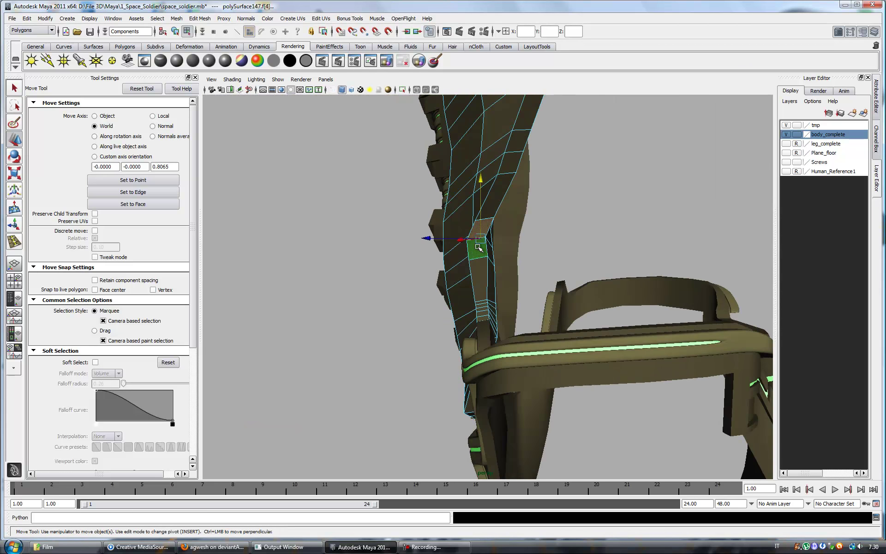
pyautogui.moveTo(424, 238)
pyautogui.keyDown('alt'); pyautogui.mouseDown()
pyautogui.moveTo(591, 287)
pyautogui.moveTo(509, 275)
pyautogui.mouseUp(); pyautogui.keyUp('alt')
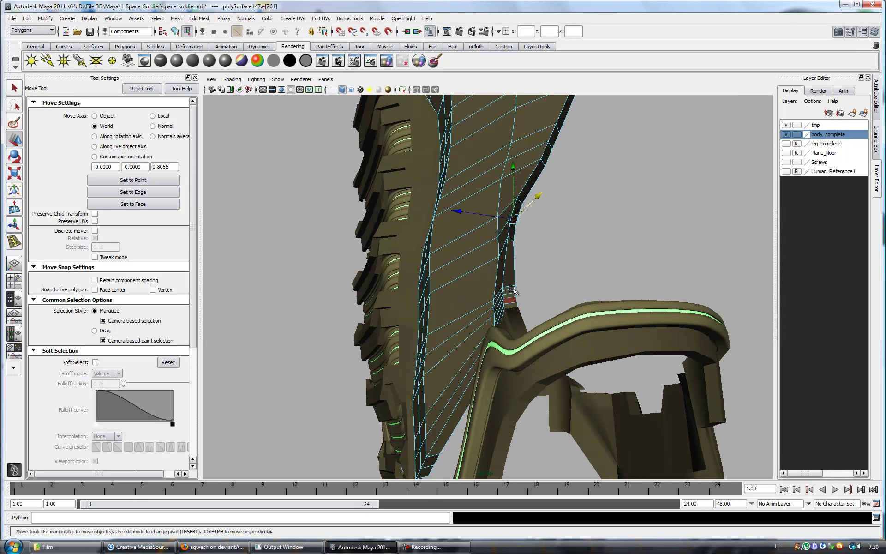
# Step: Adjust the faces at the plate's lower corner so it curves into the belt
pyautogui.press('F11')
pyautogui.click(530, 250)
pyautogui.click(531, 249)
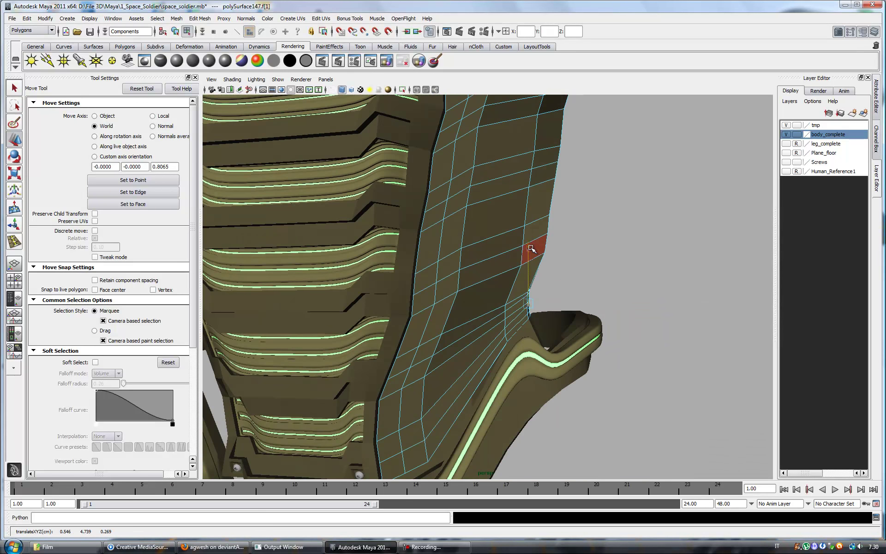
pyautogui.keyDown('alt'); pyautogui.moveTo(535, 295); pyautogui.dragTo(530, 297); pyautogui.keyUp('alt')
pyautogui.click(537, 244)
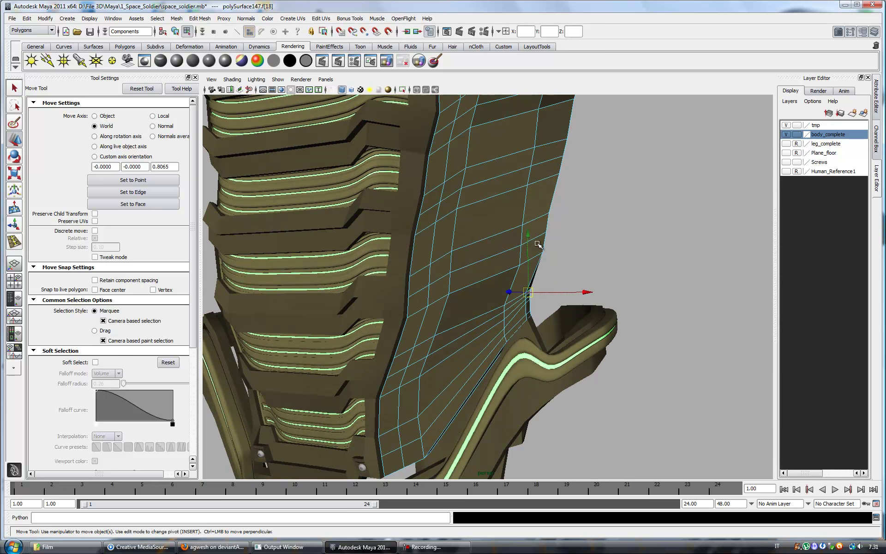
pyautogui.keyDown('alt'); pyautogui.moveTo(589, 283); pyautogui.dragTo(530, 235); pyautogui.keyUp('alt')
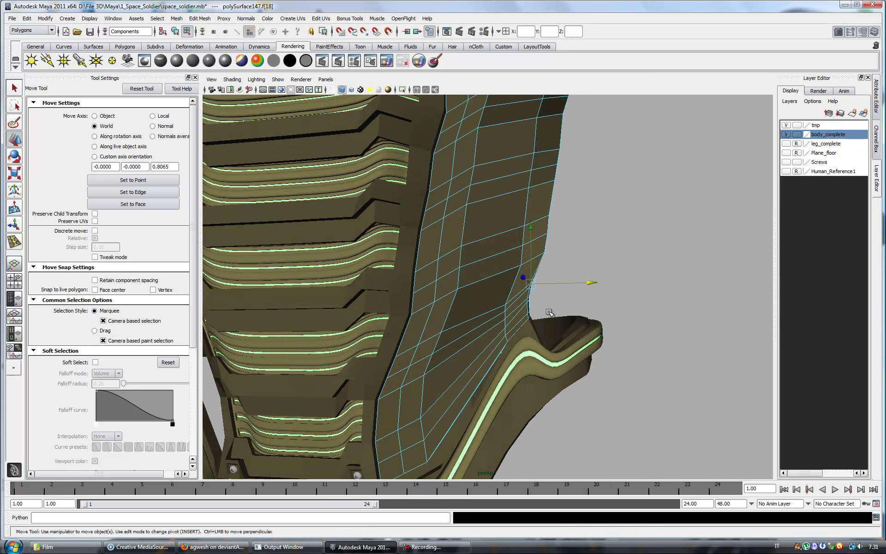
pyautogui.keyDown('alt'); pyautogui.moveTo(557, 319); pyautogui.dragTo(574, 293); pyautogui.keyUp('alt')
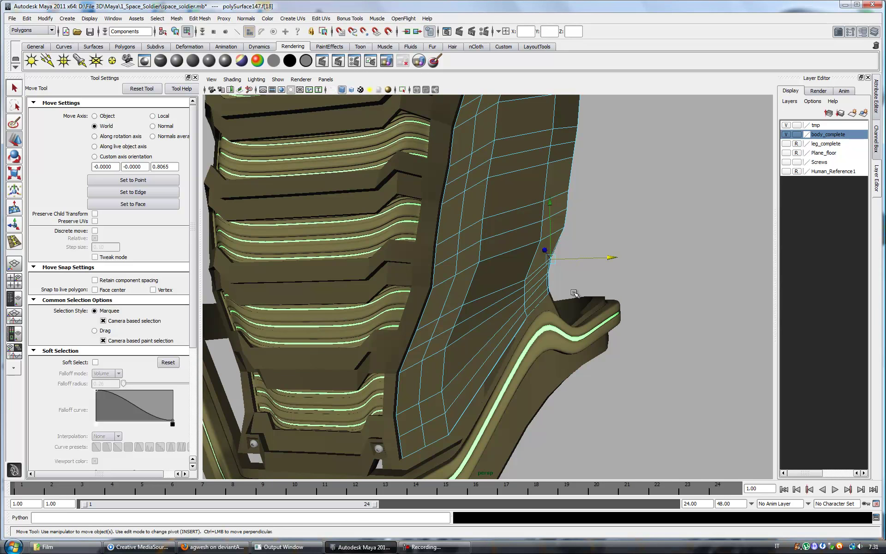
pyautogui.moveTo(557, 216)
pyautogui.keyDown('alt'); pyautogui.mouseDown()
pyautogui.moveTo(568, 280)
pyautogui.moveTo(562, 257)
pyautogui.mouseUp(); pyautogui.keyUp('alt')
pyautogui.moveTo(562, 257)
pyautogui.keyDown('alt'); pyautogui.mouseDown(button='right')
pyautogui.moveTo(510, 261)
pyautogui.moveTo(483, 173)
pyautogui.mouseUp(button='right'); pyautogui.keyUp('alt')
# Step: Show Human_Reference1 again and switch the mesh to edge mode
pyautogui.click(785, 171)
pyautogui.moveTo(639, 219)
pyautogui.keyDown('alt'); pyautogui.mouseDown()
pyautogui.moveTo(625, 214)
pyautogui.moveTo(572, 269)
pyautogui.mouseUp(); pyautogui.keyUp('alt')
pyautogui.rightClick(507, 213)
pyautogui.click(510, 196)
pyautogui.moveTo(511, 197)
pyautogui.keyDown('alt'); pyautogui.mouseDown()
pyautogui.moveTo(563, 228)
pyautogui.moveTo(544, 223)
pyautogui.moveTo(507, 247)
pyautogui.moveTo(497, 229)
pyautogui.mouseUp(); pyautogui.keyUp('alt')
# Step: Hide Human_Reference1 and extrude faces along the plate edge into stepped fin blocks
pyautogui.press('F8')
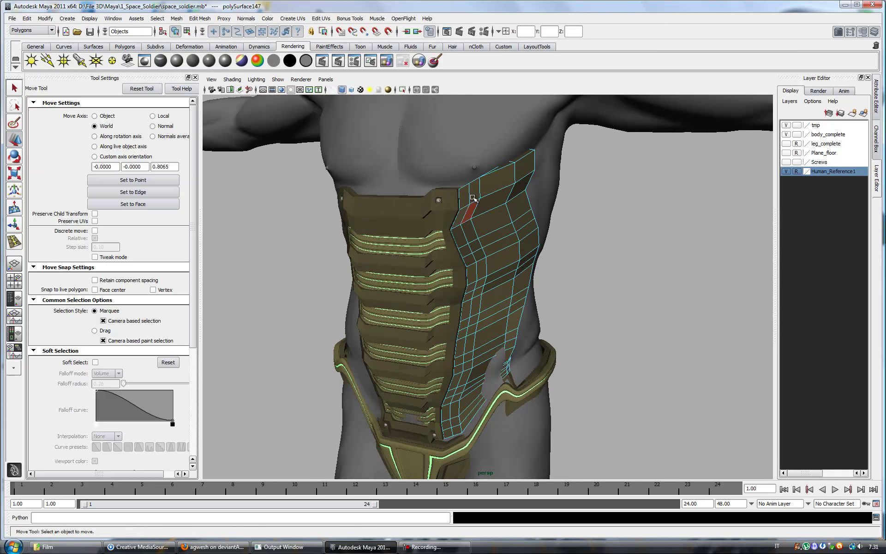
pyautogui.click(785, 171)
pyautogui.keyDown('shift'); pyautogui.click(457, 233); pyautogui.keyUp('shift')
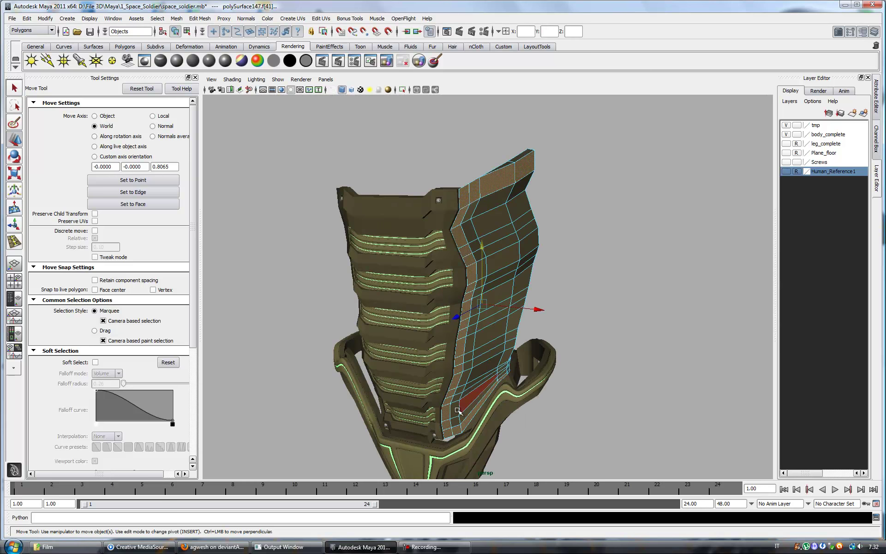
pyautogui.keyDown('alt'); pyautogui.moveTo(502, 372); pyautogui.dragTo(496, 349); pyautogui.keyUp('alt')
pyautogui.keyDown('alt'); pyautogui.moveTo(486, 230); pyautogui.dragTo(486, 212); pyautogui.keyUp('alt')
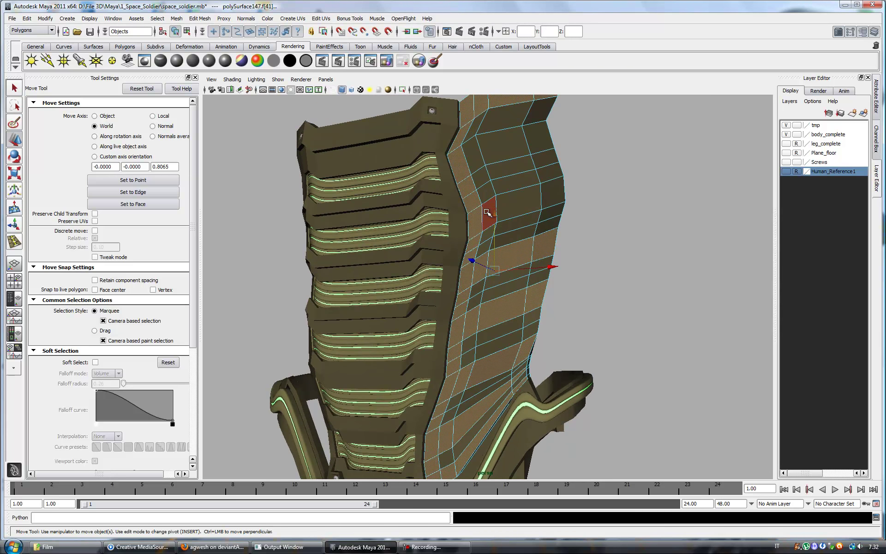
pyautogui.moveTo(534, 147)
pyautogui.keyDown('alt'); pyautogui.mouseDown()
pyautogui.moveTo(531, 245)
pyautogui.moveTo(498, 199)
pyautogui.mouseUp(); pyautogui.keyUp('alt')
pyautogui.hotkey('ctrl', 'e')
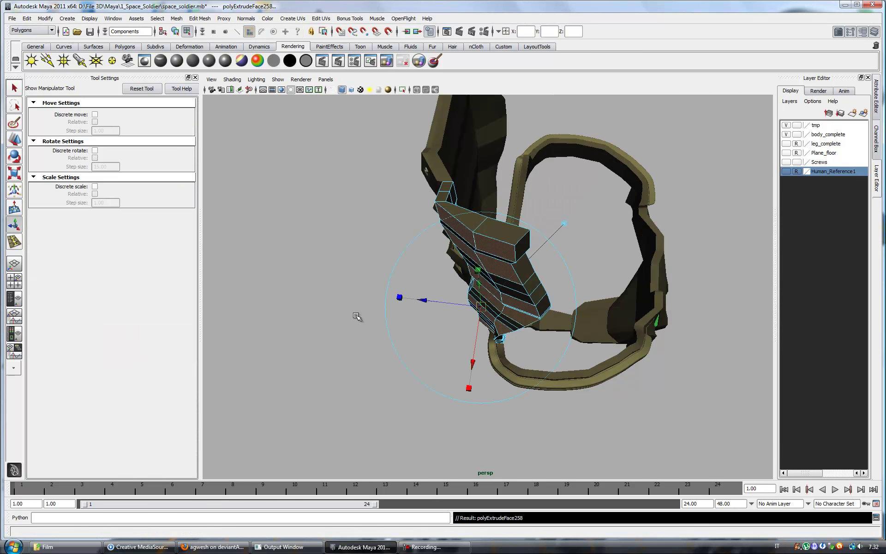
pyautogui.moveTo(422, 303)
pyautogui.keyDown('alt'); pyautogui.mouseDown()
pyautogui.moveTo(505, 303)
pyautogui.moveTo(491, 295)
pyautogui.mouseUp(); pyautogui.keyUp('alt')
pyautogui.press('q')
# Step: Select an edge loop down the plate and move it with smooth preview off
pyautogui.doubleClick(484, 227)
pyautogui.press('1')
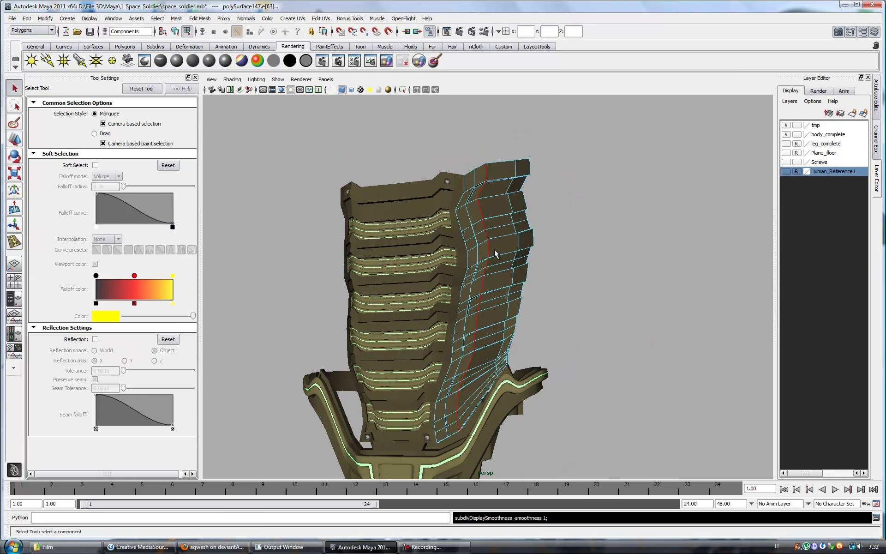
pyautogui.press('w')
pyautogui.moveTo(477, 253)
pyautogui.keyDown('alt'); pyautogui.mouseDown()
pyautogui.moveTo(354, 167)
pyautogui.moveTo(513, 223)
pyautogui.moveTo(481, 223)
pyautogui.moveTo(421, 131)
pyautogui.moveTo(453, 148)
pyautogui.moveTo(505, 131)
pyautogui.moveTo(552, 211)
pyautogui.moveTo(494, 208)
pyautogui.moveTo(538, 99)
pyautogui.moveTo(520, 168)
pyautogui.moveTo(521, 145)
pyautogui.mouseUp(); pyautogui.keyUp('alt')
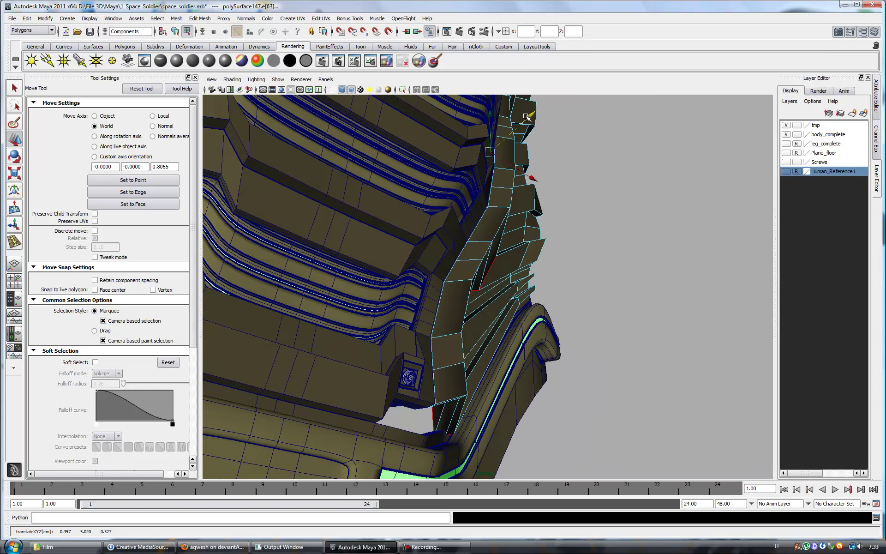
pyautogui.moveTo(490, 113)
pyautogui.keyDown('alt'); pyautogui.mouseDown()
pyautogui.moveTo(455, 129)
pyautogui.moveTo(524, 198)
pyautogui.mouseUp(); pyautogui.keyUp('alt')
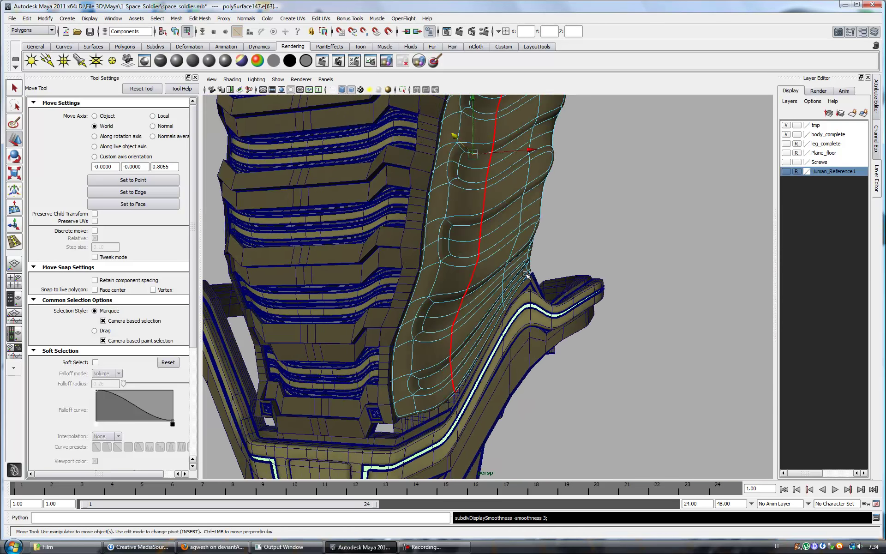
pyautogui.scroll(-5, 464, 231)
pyautogui.moveTo(463, 231)
pyautogui.keyDown('alt'); pyautogui.mouseDown()
pyautogui.moveTo(504, 253)
pyautogui.moveTo(452, 258)
pyautogui.mouseUp(); pyautogui.keyUp('alt')
# Step: Hide the body_complete layer, merge the plate's bottom vertices, and preview it smoothed
pyautogui.press('q')
pyautogui.click(200, 19)
pyautogui.click(217, 241)
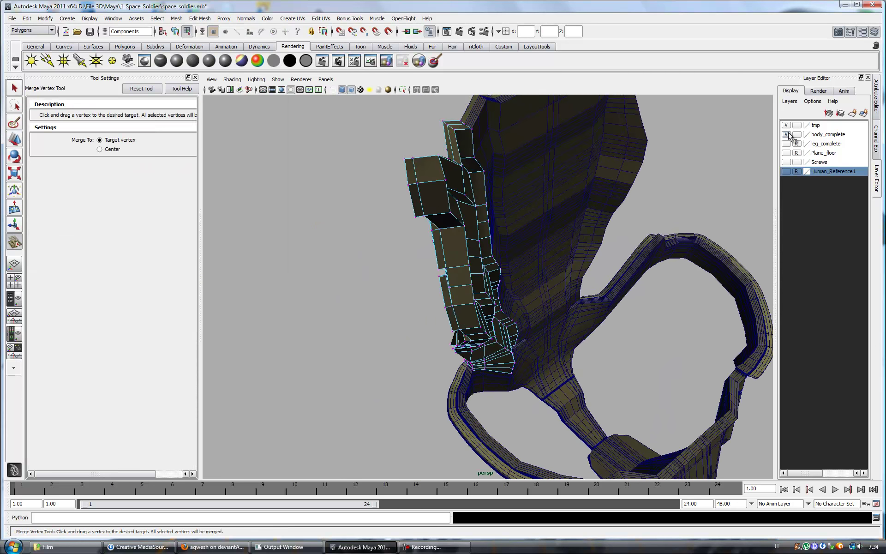
pyautogui.click(351, 89)
pyautogui.moveTo(500, 329)
pyautogui.keyDown('alt'); pyautogui.mouseDown()
pyautogui.moveTo(530, 327)
pyautogui.moveTo(510, 312)
pyautogui.mouseUp(); pyautogui.keyUp('alt')
pyautogui.scroll(2, 488, 347)
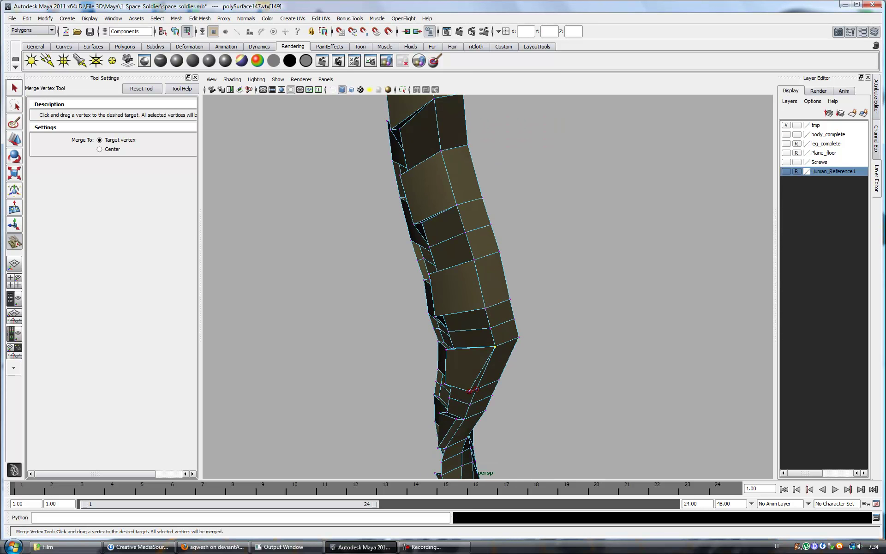
pyautogui.keyDown('alt'); pyautogui.moveTo(456, 399); pyautogui.dragTo(439, 264); pyautogui.keyUp('alt')
pyautogui.scroll(3, 451, 355)
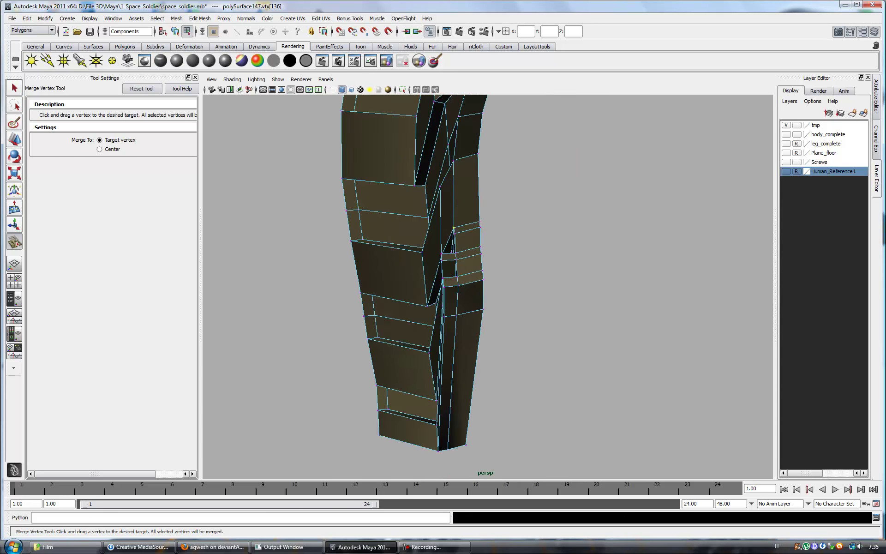
pyautogui.scroll(2, 421, 307)
pyautogui.moveTo(422, 308)
pyautogui.keyDown('alt'); pyautogui.mouseDown()
pyautogui.moveTo(511, 313)
pyautogui.moveTo(451, 277)
pyautogui.moveTo(458, 237)
pyautogui.mouseUp(); pyautogui.keyUp('alt')
pyautogui.press('q')
pyautogui.press('3')
pyautogui.scroll(-3, 520, 332)
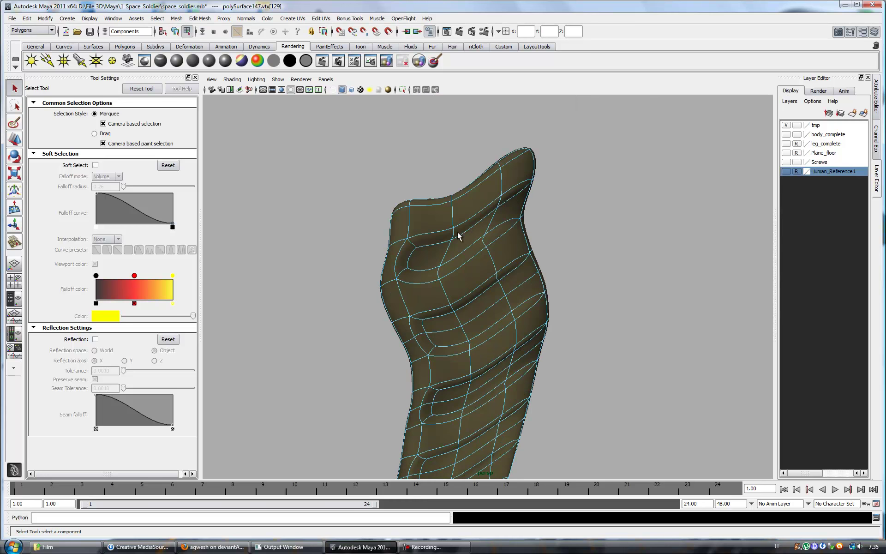
# Step: Select edges across the plate around its groove outlines
pyautogui.moveTo(433, 347)
pyautogui.keyDown('alt'); pyautogui.mouseDown()
pyautogui.moveTo(457, 258)
pyautogui.moveTo(437, 260)
pyautogui.mouseUp(); pyautogui.keyUp('alt')
pyautogui.keyDown('shift'); pyautogui.click(457, 259); pyautogui.keyUp('shift')
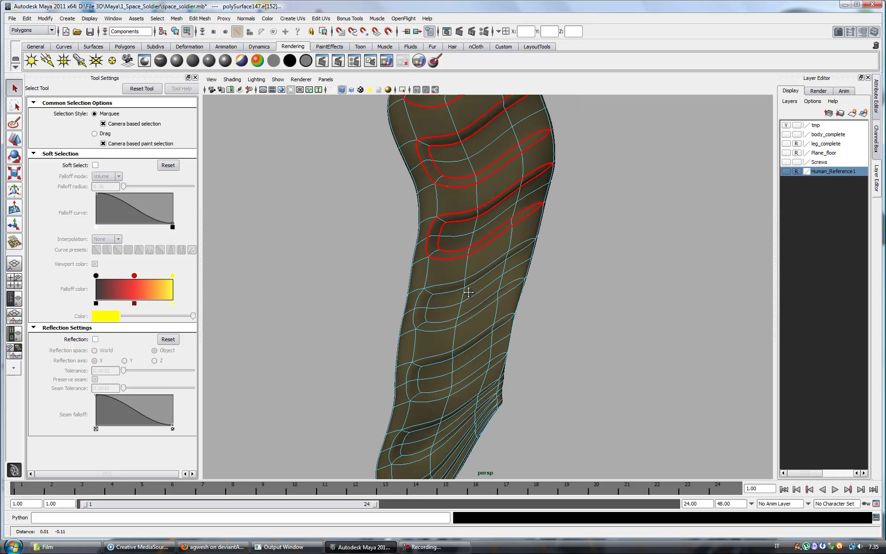
pyautogui.keyDown('shift'); pyautogui.click(437, 261); pyautogui.keyUp('shift')
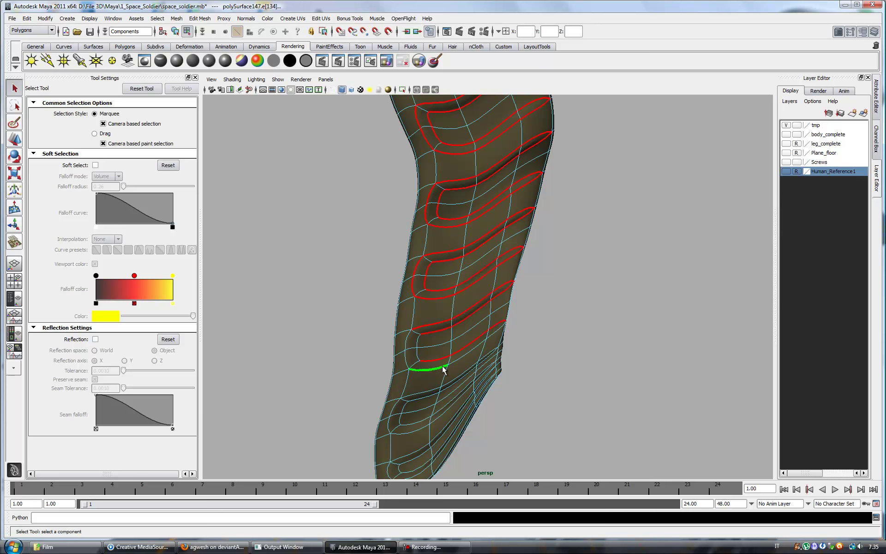
pyautogui.keyDown('alt'); pyautogui.moveTo(406, 361); pyautogui.dragTo(444, 316); pyautogui.keyUp('alt')
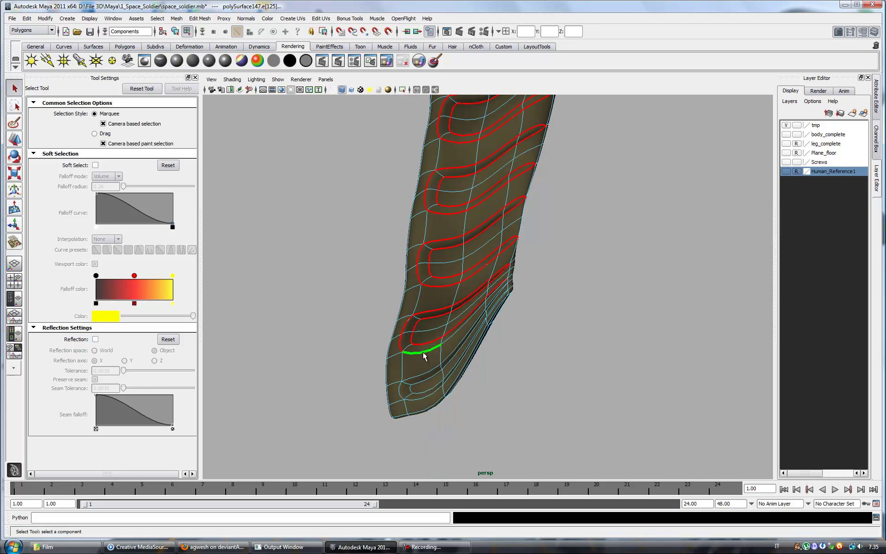
pyautogui.moveTo(366, 293)
pyautogui.keyDown('alt'); pyautogui.mouseDown()
pyautogui.moveTo(607, 213)
pyautogui.moveTo(528, 237)
pyautogui.mouseUp(); pyautogui.keyUp('alt')
# Step: Insert single edge loops across the plate, with the loop count reduced to 1
pyautogui.click(200, 18)
pyautogui.click(223, 89)
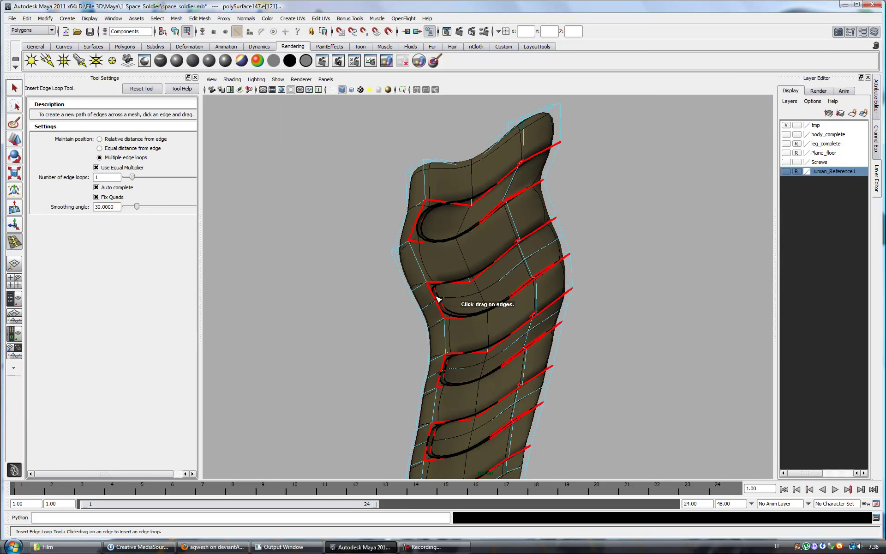
pyautogui.keyDown('alt'); pyautogui.moveTo(351, 258); pyautogui.dragTo(470, 318); pyautogui.keyUp('alt')
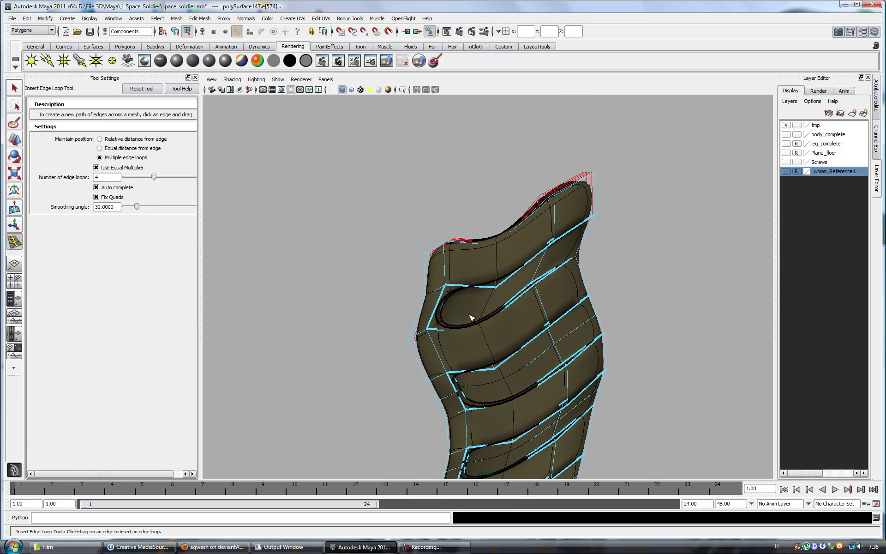
pyautogui.click(432, 314)
pyautogui.moveTo(138, 177); pyautogui.dragTo(132, 178)
pyautogui.keyDown('alt'); pyautogui.moveTo(431, 450); pyautogui.dragTo(432, 296, button='middle'); pyautogui.keyUp('alt')
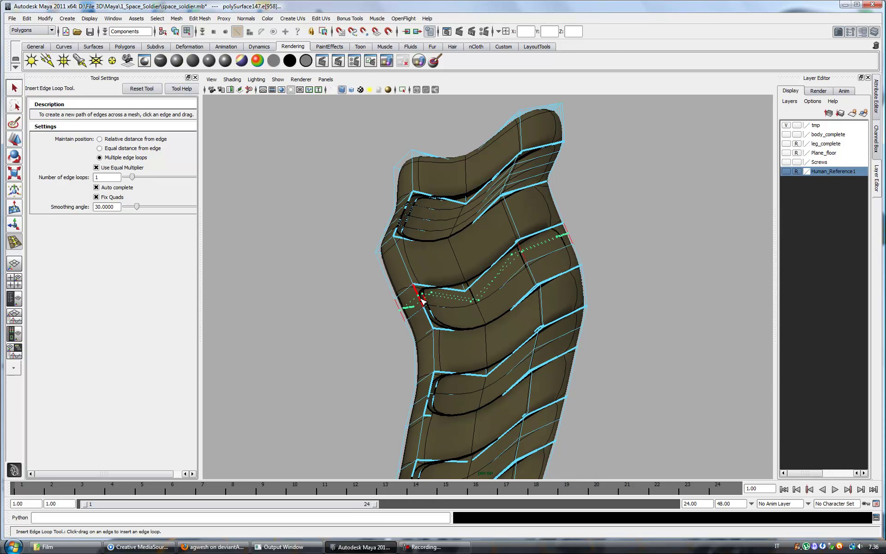
pyautogui.click(427, 242)
pyautogui.keyDown('alt'); pyautogui.moveTo(438, 356); pyautogui.dragTo(416, 351); pyautogui.keyUp('alt')
pyautogui.click(396, 346)
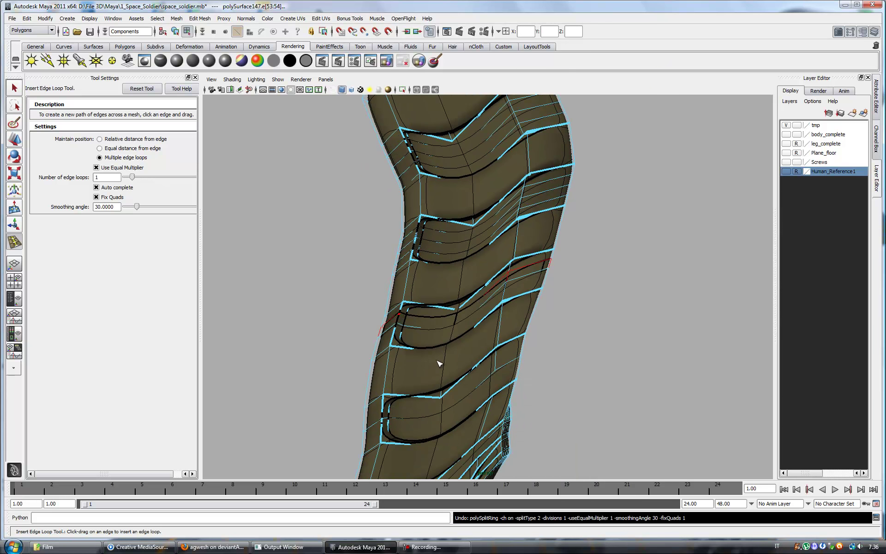
# Step: Undo the last edge loop, restore smooth preview, and show body_complete again
pyautogui.press('1')
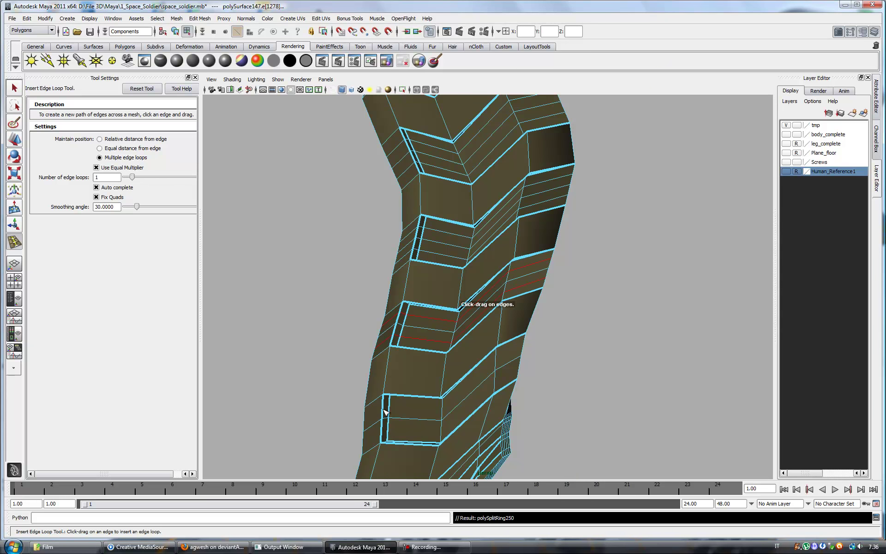
pyautogui.keyDown('alt'); pyautogui.moveTo(361, 376); pyautogui.dragTo(362, 385); pyautogui.keyUp('alt')
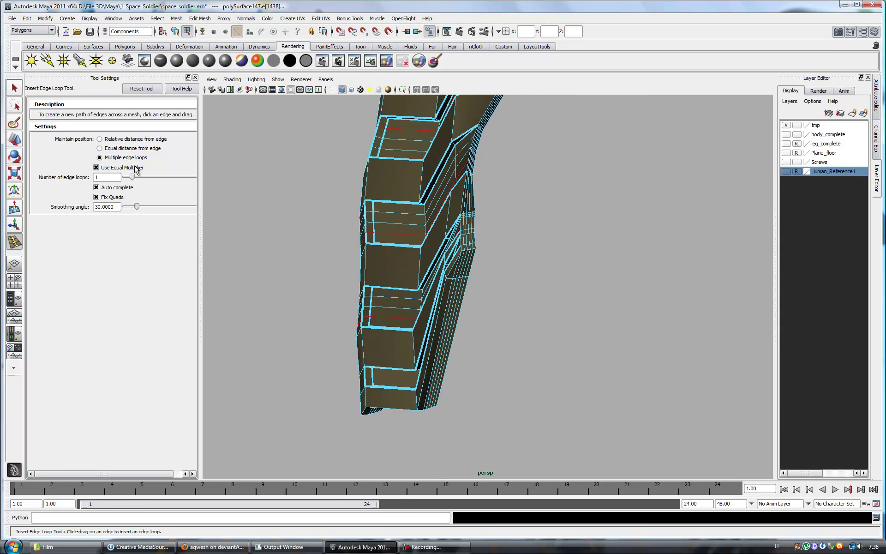
pyautogui.hotkey('ctrl', 'z')
pyautogui.press('q')
pyautogui.press('3')
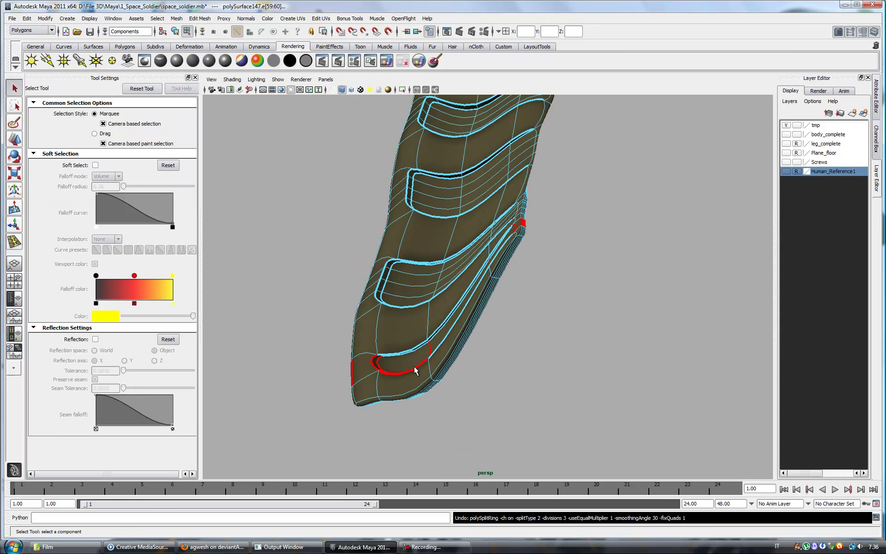
pyautogui.click(19, 240)
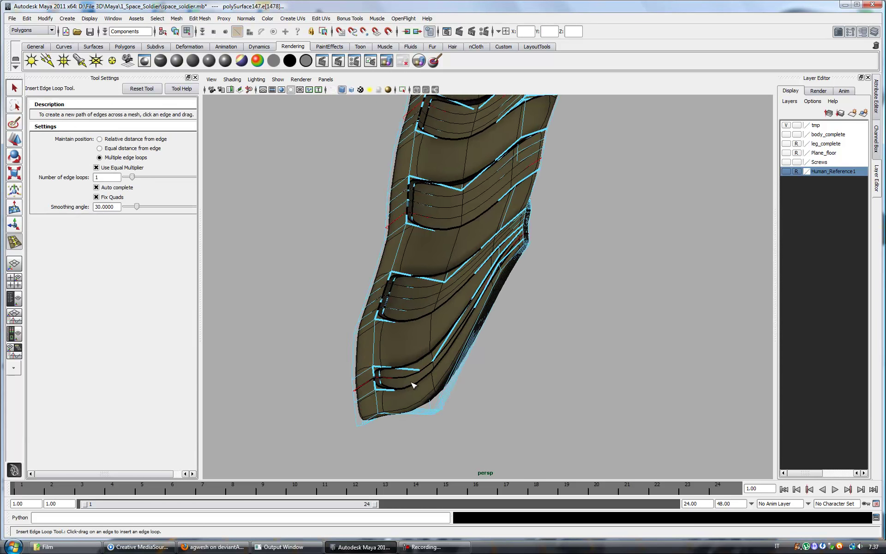
pyautogui.press('q')
pyautogui.press('F8')
pyautogui.press('3')
pyautogui.moveTo(510, 362)
pyautogui.keyDown('alt'); pyautogui.mouseDown()
pyautogui.moveTo(567, 251)
pyautogui.moveTo(538, 317)
pyautogui.mouseUp(); pyautogui.keyUp('alt')
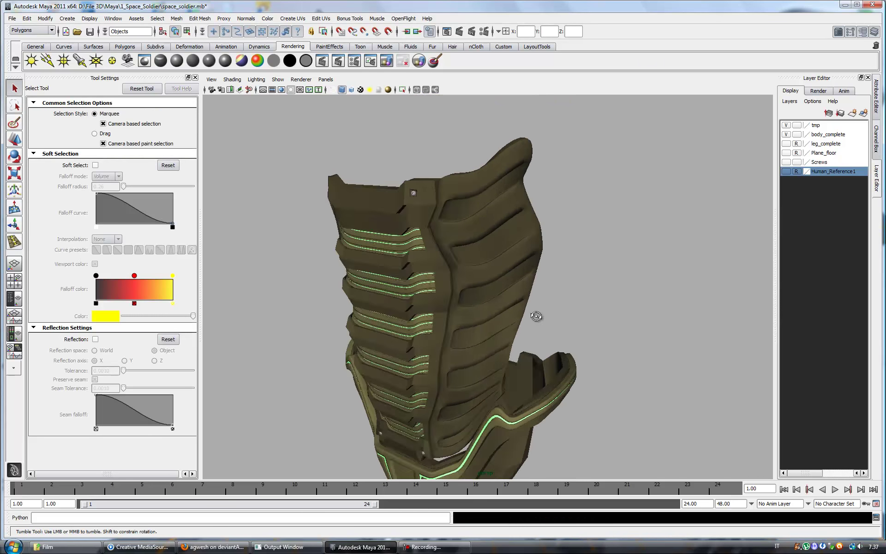
# Step: Select the side spine plate polySurface147 and try the Crease Tool
pyautogui.click(415, 305)
pyautogui.keyDown('alt'); pyautogui.moveTo(538, 248); pyautogui.dragTo(518, 251); pyautogui.keyUp('alt')
pyautogui.scroll(3, 461, 267)
pyautogui.click(551, 286)
pyautogui.moveTo(461, 267)
pyautogui.keyDown('alt'); pyautogui.mouseDown()
pyautogui.moveTo(551, 286)
pyautogui.moveTo(532, 278)
pyautogui.moveTo(552, 304)
pyautogui.mouseUp(); pyautogui.keyUp('alt')
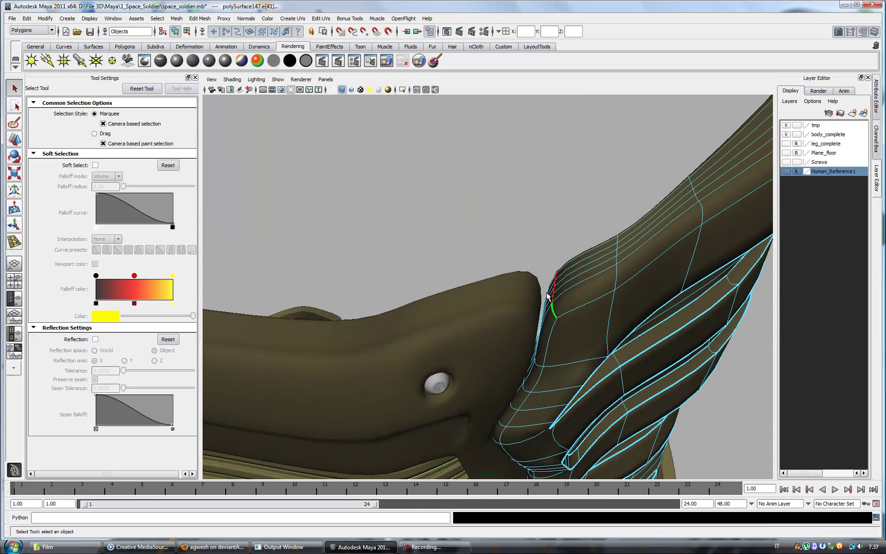
pyautogui.click(199, 18)
pyautogui.click(258, 289)
pyautogui.press('q')
# Step: Bring up the plate's component menu and zoom to its lower right corner
pyautogui.rightClick(615, 283)
pyautogui.moveTo(615, 283)
pyautogui.keyDown('alt'); pyautogui.mouseDown()
pyautogui.moveTo(562, 236)
pyautogui.moveTo(538, 277)
pyautogui.moveTo(628, 272)
pyautogui.mouseUp(); pyautogui.keyUp('alt')
pyautogui.moveTo(629, 273)
pyautogui.keyDown('alt'); pyautogui.mouseDown(button='right')
pyautogui.moveTo(538, 281)
pyautogui.moveTo(534, 330)
pyautogui.mouseUp(button='right'); pyautogui.keyUp('alt')
pyautogui.moveTo(533, 330)
pyautogui.keyDown('alt'); pyautogui.mouseDown()
pyautogui.moveTo(544, 316)
pyautogui.moveTo(589, 340)
pyautogui.mouseUp(); pyautogui.keyUp('alt')
pyautogui.moveTo(589, 340)
pyautogui.keyDown('alt'); pyautogui.mouseDown(button='right')
pyautogui.moveTo(567, 326)
pyautogui.moveTo(593, 342)
pyautogui.mouseUp(button='right'); pyautogui.keyUp('alt')
pyautogui.keyDown('alt'); pyautogui.moveTo(593, 342); pyautogui.dragTo(528, 283); pyautogui.keyUp('alt')
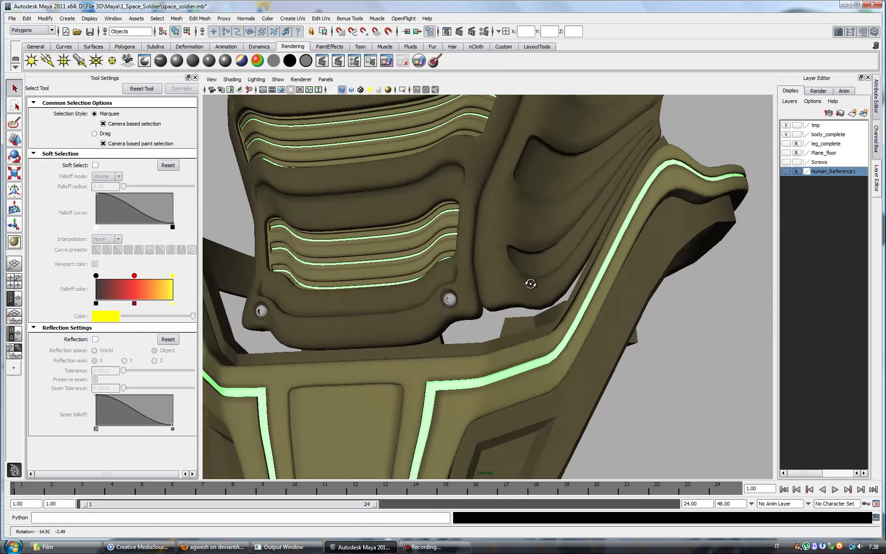
pyautogui.keyDown('alt'); pyautogui.moveTo(528, 282); pyautogui.dragTo(549, 236, button='right'); pyautogui.keyUp('alt')
pyautogui.moveTo(549, 236)
pyautogui.keyDown('alt'); pyautogui.mouseDown()
pyautogui.moveTo(507, 194)
pyautogui.moveTo(529, 231)
pyautogui.mouseUp(); pyautogui.keyUp('alt')
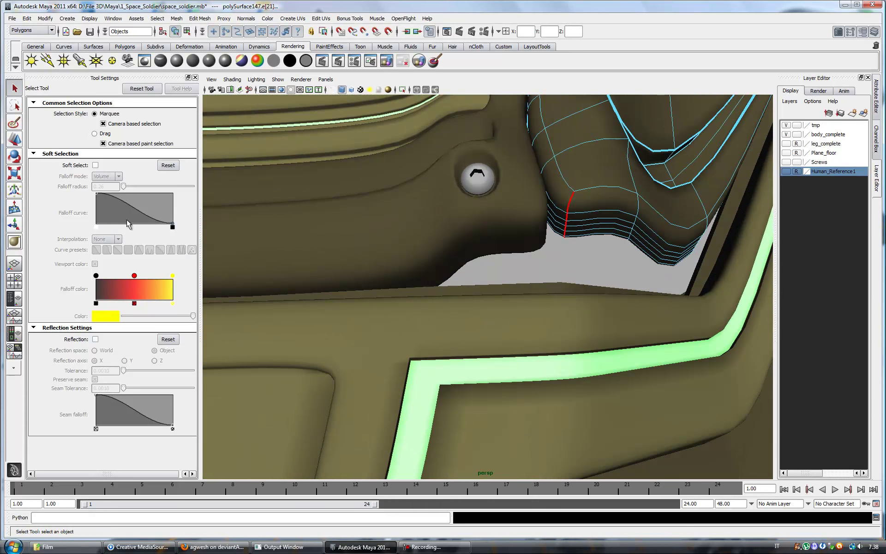
# Step: Switch to Edge mode and pick the edge loop at the corner beside the screw
pyautogui.rightClick(529, 231)
pyautogui.moveTo(529, 232); pyautogui.dragTo(537, 220, button='right')
pyautogui.moveTo(545, 277)
pyautogui.keyDown('alt'); pyautogui.mouseDown()
pyautogui.moveTo(520, 299)
pyautogui.moveTo(547, 311)
pyautogui.mouseUp(); pyautogui.keyUp('alt')
pyautogui.moveTo(520, 336)
pyautogui.keyDown('alt'); pyautogui.mouseDown(button='right')
pyautogui.moveTo(558, 243)
pyautogui.moveTo(451, 241)
pyautogui.mouseUp(button='right'); pyautogui.keyUp('alt')
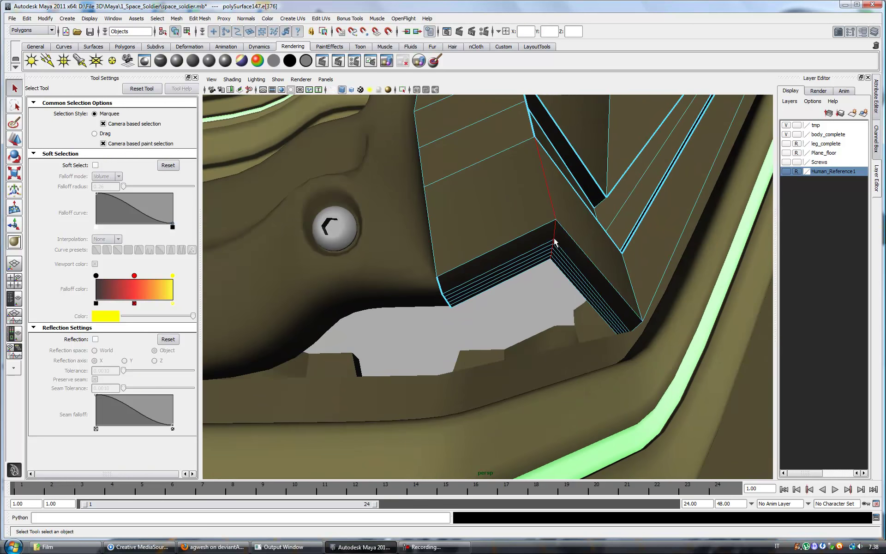
pyautogui.doubleClick(554, 242)
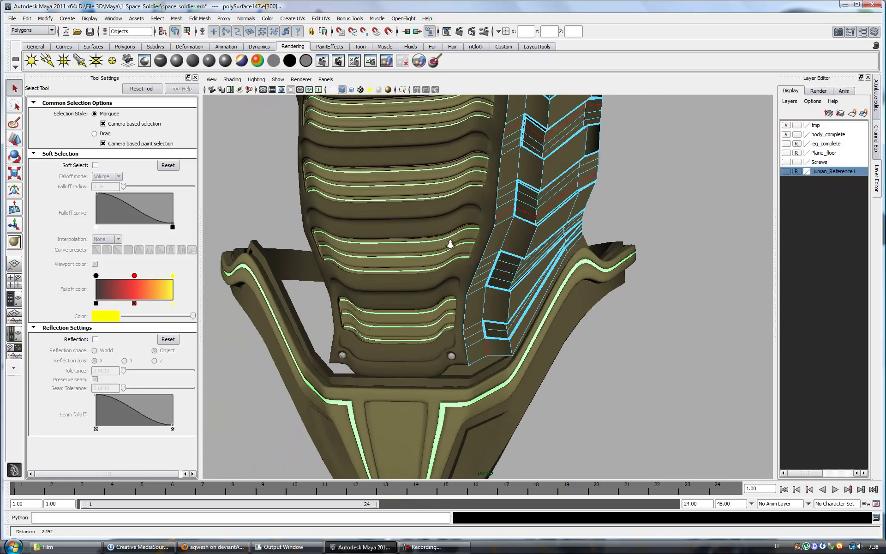
pyautogui.moveTo(452, 242)
pyautogui.keyDown('alt'); pyautogui.mouseDown()
pyautogui.moveTo(400, 278)
pyautogui.moveTo(378, 406)
pyautogui.mouseUp(); pyautogui.keyUp('alt')
pyautogui.moveTo(379, 406)
pyautogui.keyDown('shift'); pyautogui.mouseDown(button='right')
pyautogui.moveTo(387, 417)
pyautogui.moveTo(387, 390)
pyautogui.mouseUp(button='right'); pyautogui.keyUp('shift')
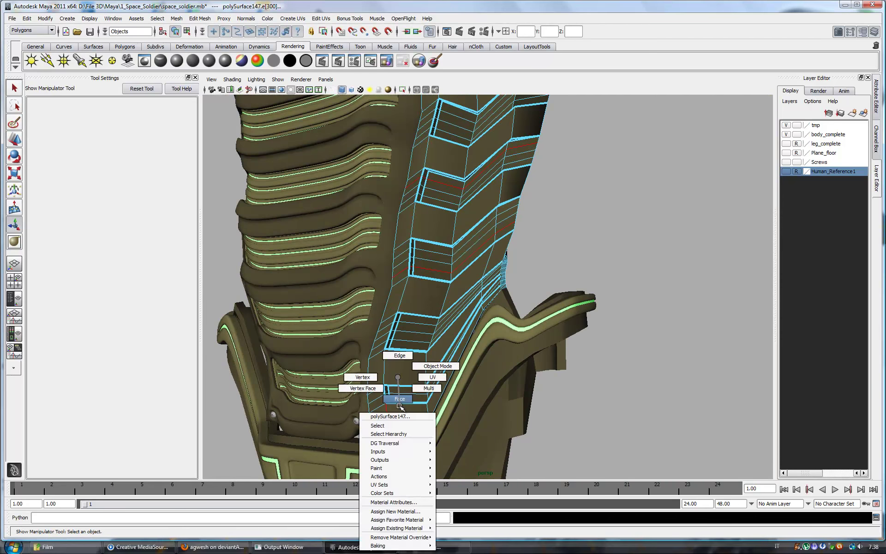
# Step: Switch to the Move Tool, clear the edge selection, and inspect the plate's smoothed back
pyautogui.keyDown('alt'); pyautogui.moveTo(416, 357); pyautogui.dragTo(358, 357); pyautogui.keyUp('alt')
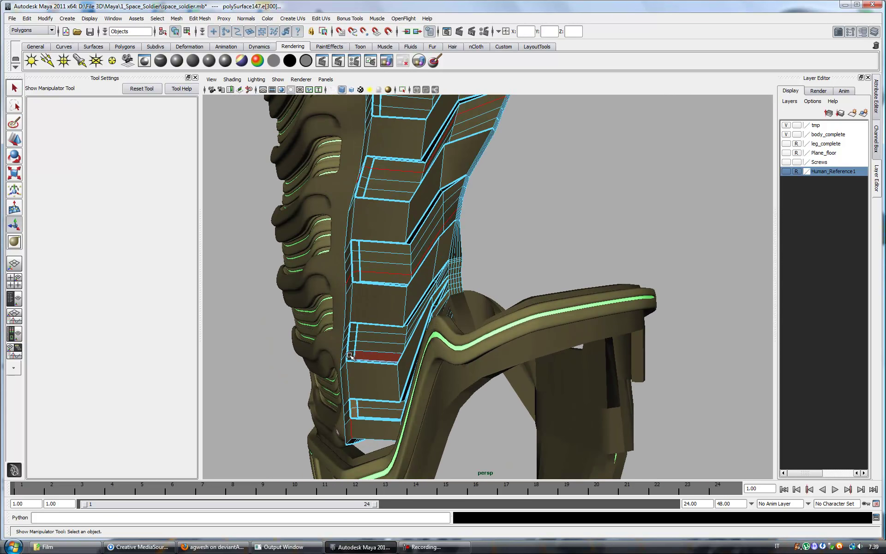
pyautogui.keyDown('alt'); pyautogui.moveTo(369, 164); pyautogui.dragTo(364, 210); pyautogui.keyUp('alt')
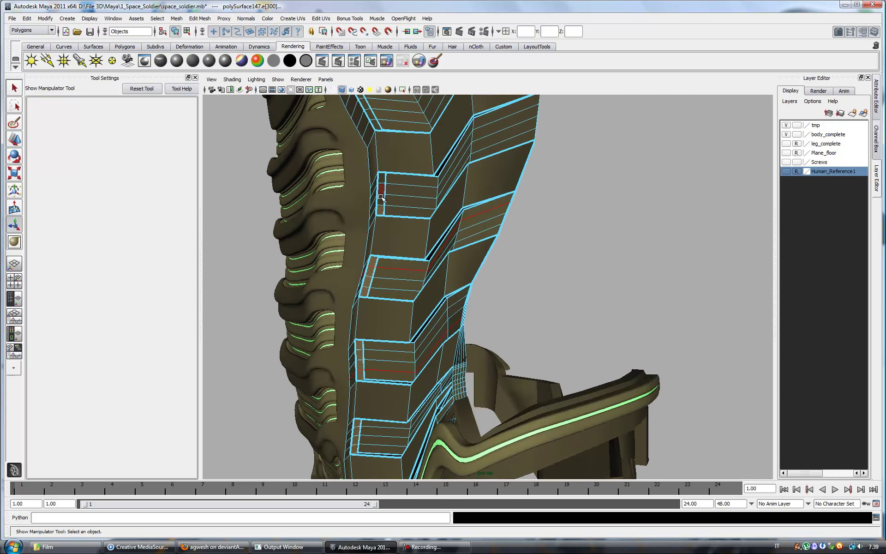
pyautogui.keyDown('alt'); pyautogui.moveTo(345, 122); pyautogui.dragTo(468, 325); pyautogui.keyUp('alt')
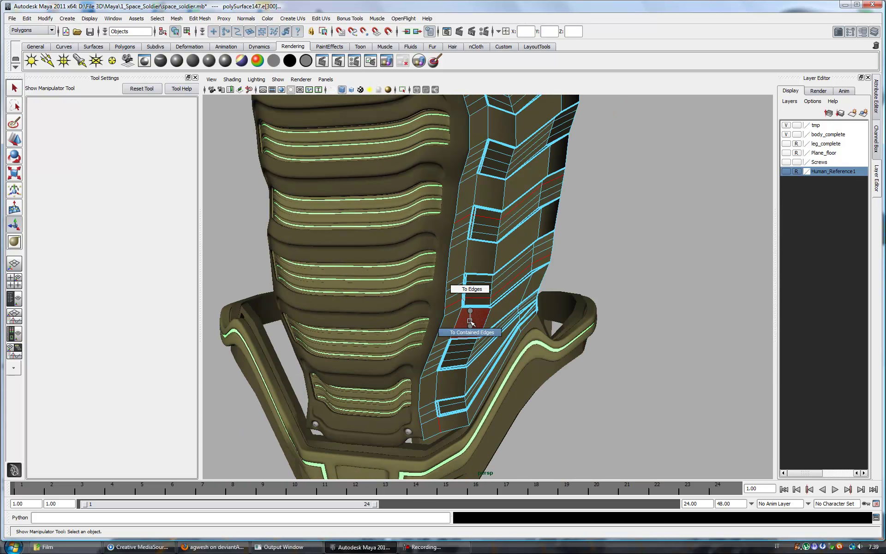
pyautogui.keyDown('alt'); pyautogui.moveTo(478, 225); pyautogui.dragTo(449, 204); pyautogui.keyUp('alt')
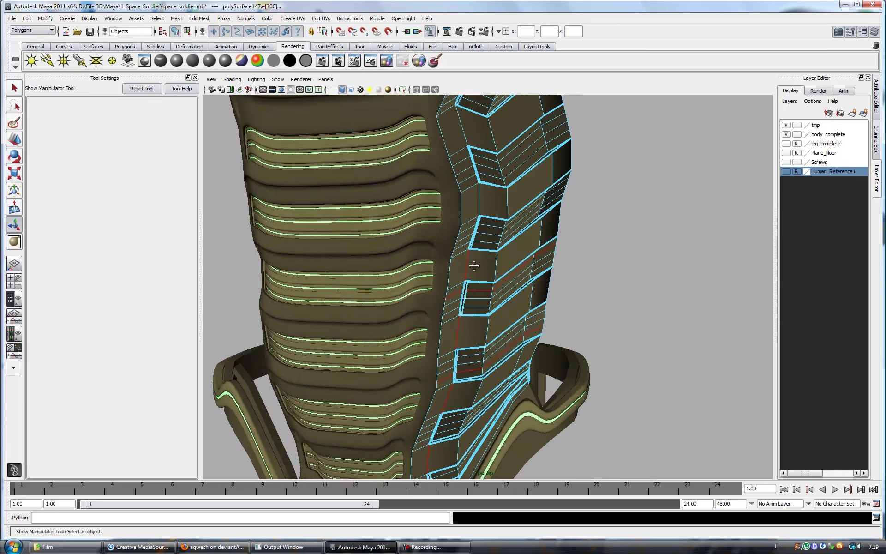
pyautogui.press('w')
pyautogui.moveTo(436, 303)
pyautogui.keyDown('alt'); pyautogui.mouseDown()
pyautogui.moveTo(487, 318)
pyautogui.moveTo(507, 346)
pyautogui.mouseUp(); pyautogui.keyUp('alt')
pyautogui.click(526, 365)
pyautogui.moveTo(508, 346)
pyautogui.keyDown('alt'); pyautogui.mouseDown(button='right')
pyautogui.moveTo(526, 366)
pyautogui.moveTo(686, 400)
pyautogui.mouseUp(button='right'); pyautogui.keyUp('alt')
pyautogui.moveTo(686, 400)
pyautogui.keyDown('alt'); pyautogui.mouseDown()
pyautogui.moveTo(530, 347)
pyautogui.moveTo(583, 353)
pyautogui.moveTo(528, 291)
pyautogui.moveTo(506, 326)
pyautogui.moveTo(533, 330)
pyautogui.moveTo(506, 302)
pyautogui.moveTo(431, 391)
pyautogui.moveTo(590, 312)
pyautogui.mouseUp(); pyautogui.keyUp('alt')
# Step: Inspect the notch in component mode, toggling between smooth preview and the unsmoothed cage
pyautogui.press('F10')
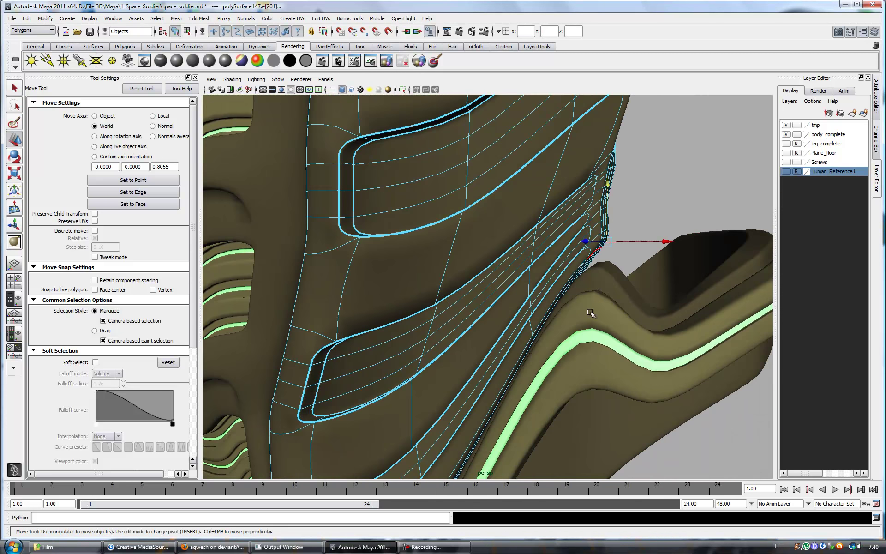
pyautogui.moveTo(607, 210)
pyautogui.keyDown('alt'); pyautogui.mouseDown()
pyautogui.moveTo(587, 259)
pyautogui.moveTo(380, 276)
pyautogui.mouseUp(); pyautogui.keyUp('alt')
pyautogui.moveTo(380, 276)
pyautogui.keyDown('alt'); pyautogui.mouseDown(button='right')
pyautogui.moveTo(562, 324)
pyautogui.moveTo(413, 196)
pyautogui.mouseUp(button='right'); pyautogui.keyUp('alt')
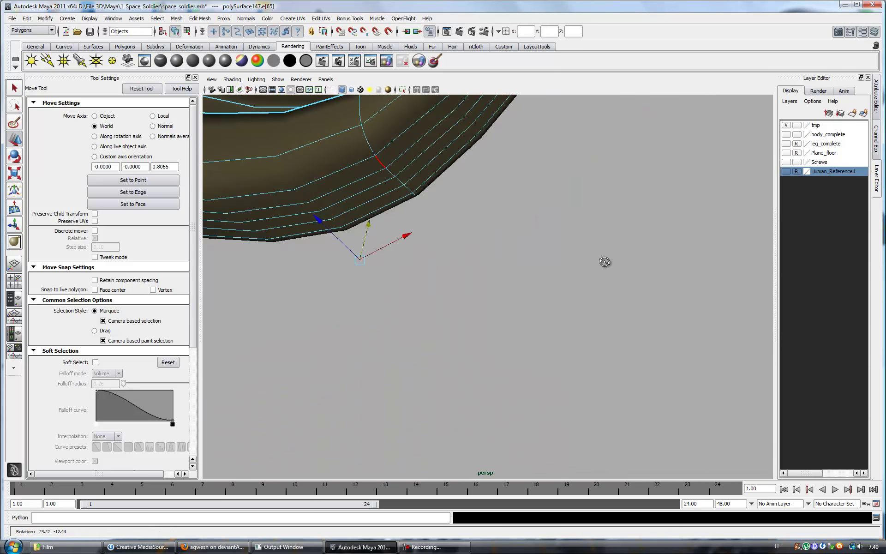
pyautogui.press('1')
pyautogui.press('3')
pyautogui.moveTo(403, 288)
pyautogui.keyDown('alt'); pyautogui.mouseDown(button='middle')
pyautogui.moveTo(342, 237)
pyautogui.moveTo(475, 263)
pyautogui.moveTo(514, 253)
pyautogui.moveTo(554, 266)
pyautogui.moveTo(554, 257)
pyautogui.mouseUp(button='middle'); pyautogui.keyUp('alt')
pyautogui.press('1')
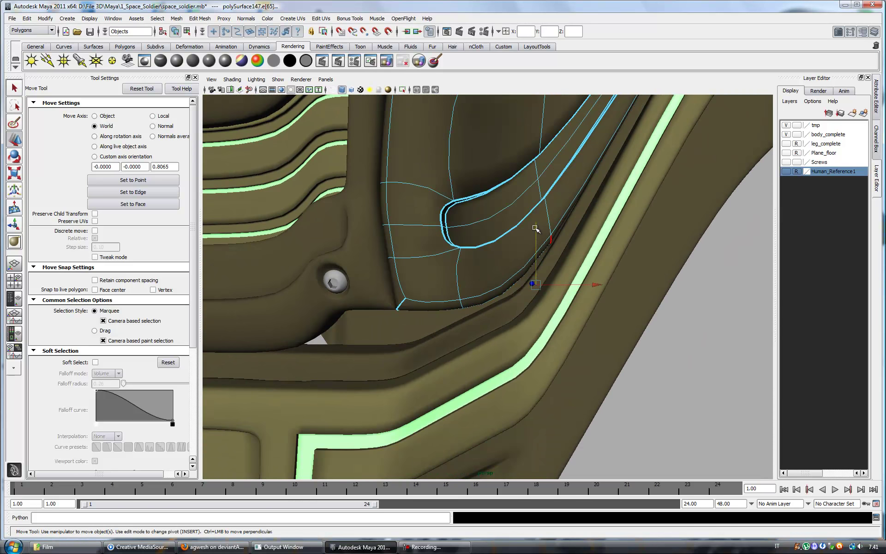
# Step: Crease the edges at the notch where the side plate meets the belt
pyautogui.keyDown('alt'); pyautogui.moveTo(537, 234); pyautogui.dragTo(474, 202, button='middle'); pyautogui.keyUp('alt')
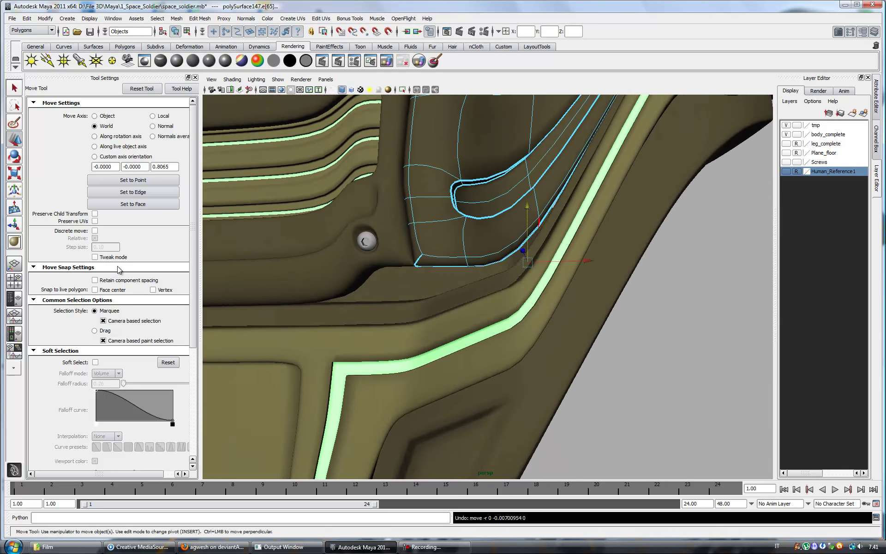
pyautogui.keyDown('shift'); pyautogui.moveTo(474, 202); pyautogui.dragTo(474, 201, button='right'); pyautogui.keyUp('shift')
pyautogui.moveTo(474, 202)
pyautogui.keyDown('alt'); pyautogui.mouseDown()
pyautogui.moveTo(509, 286)
pyautogui.moveTo(464, 215)
pyautogui.moveTo(594, 175)
pyautogui.mouseUp(); pyautogui.keyUp('alt')
pyautogui.press('q')
# Step: Orbit out to the whole back armour and select an edge on the plate
pyautogui.scroll(-6, 639, 194)
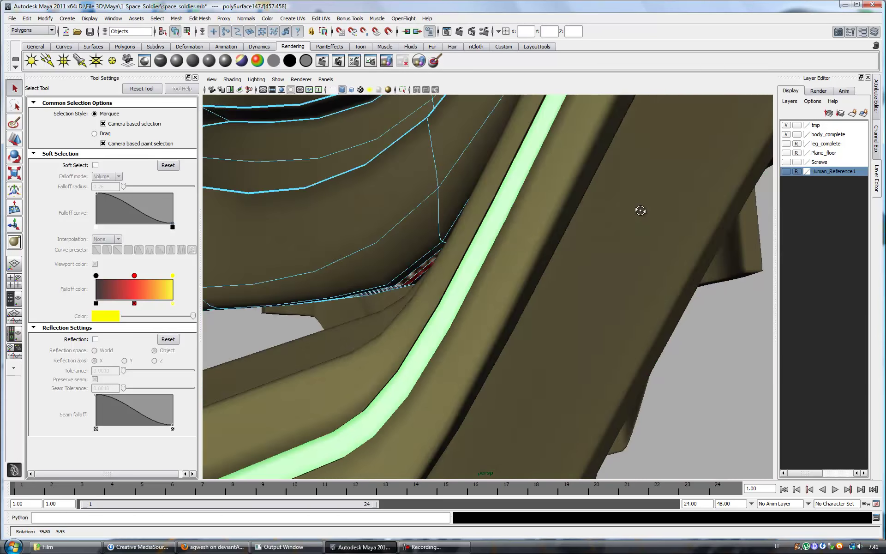
pyautogui.moveTo(638, 209)
pyautogui.keyDown('alt'); pyautogui.mouseDown()
pyautogui.moveTo(515, 238)
pyautogui.moveTo(512, 272)
pyautogui.moveTo(534, 263)
pyautogui.moveTo(456, 275)
pyautogui.moveTo(485, 293)
pyautogui.moveTo(459, 265)
pyautogui.mouseUp(); pyautogui.keyUp('alt')
pyautogui.scroll(3, 510, 273)
pyautogui.keyDown('alt'); pyautogui.moveTo(458, 265); pyautogui.dragTo(479, 300, button='right'); pyautogui.keyUp('alt')
pyautogui.keyDown('alt'); pyautogui.moveTo(480, 300); pyautogui.dragTo(438, 294); pyautogui.keyUp('alt')
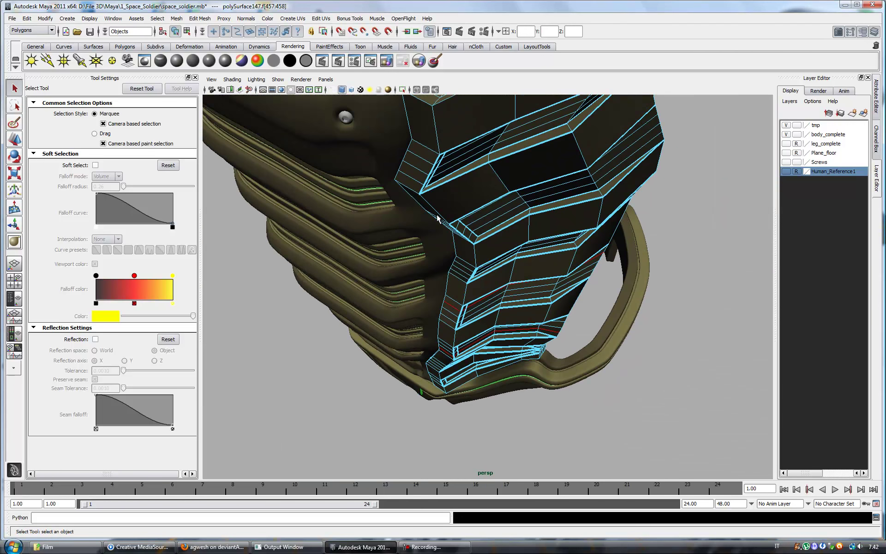
pyautogui.click(434, 130)
# Step: Orbit closely around the panel to inspect the ribbed side in profile
pyautogui.keyDown('alt'); pyautogui.moveTo(435, 130); pyautogui.dragTo(508, 248); pyautogui.keyUp('alt')
pyautogui.keyDown('alt'); pyautogui.moveTo(508, 247); pyautogui.dragTo(583, 268, button='right'); pyautogui.keyUp('alt')
pyautogui.moveTo(583, 269)
pyautogui.keyDown('alt'); pyautogui.mouseDown()
pyautogui.moveTo(455, 259)
pyautogui.moveTo(507, 261)
pyautogui.moveTo(485, 267)
pyautogui.mouseUp(); pyautogui.keyUp('alt')
pyautogui.keyDown('alt'); pyautogui.moveTo(485, 267); pyautogui.dragTo(470, 249, button='right'); pyautogui.keyUp('alt')
pyautogui.keyDown('alt'); pyautogui.moveTo(470, 249); pyautogui.dragTo(489, 258); pyautogui.keyUp('alt')
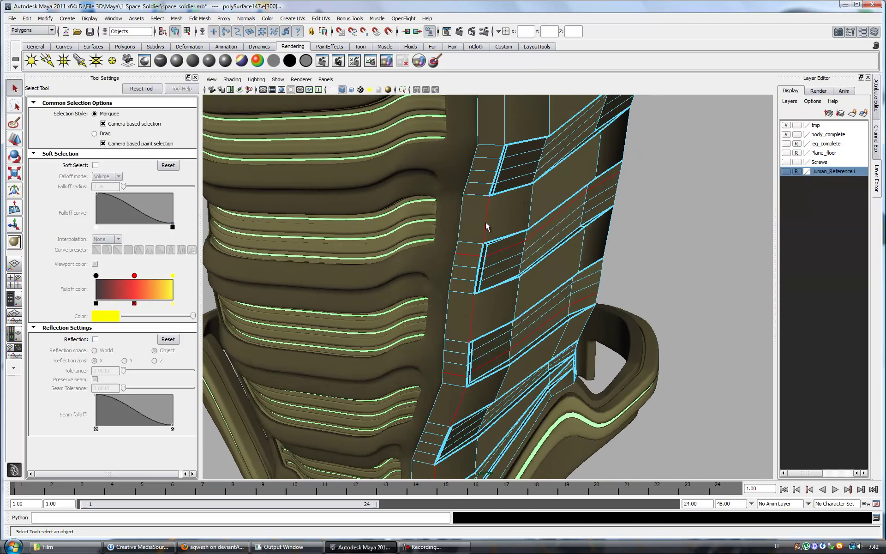
pyautogui.keyDown('alt'); pyautogui.moveTo(489, 258); pyautogui.dragTo(483, 254, button='right'); pyautogui.keyUp('alt')
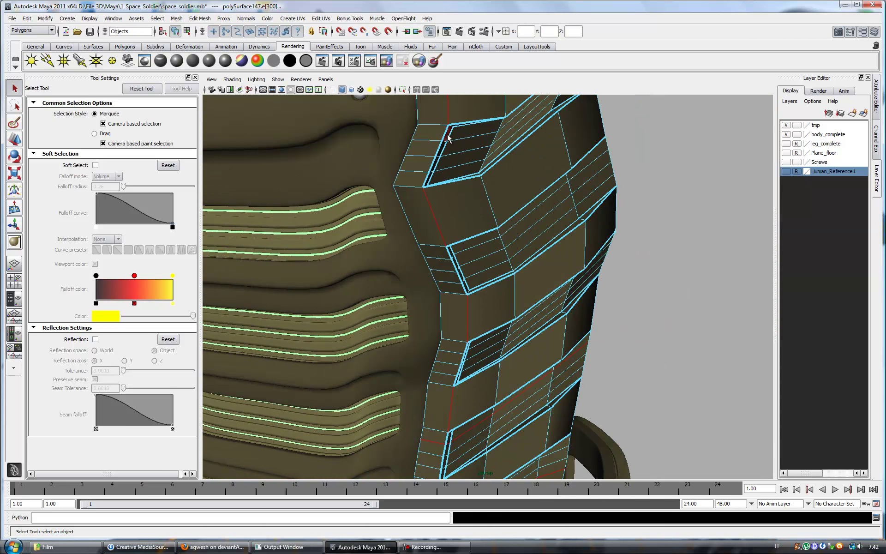
pyautogui.keyDown('alt'); pyautogui.moveTo(428, 181); pyautogui.dragTo(338, 170); pyautogui.keyUp('alt')
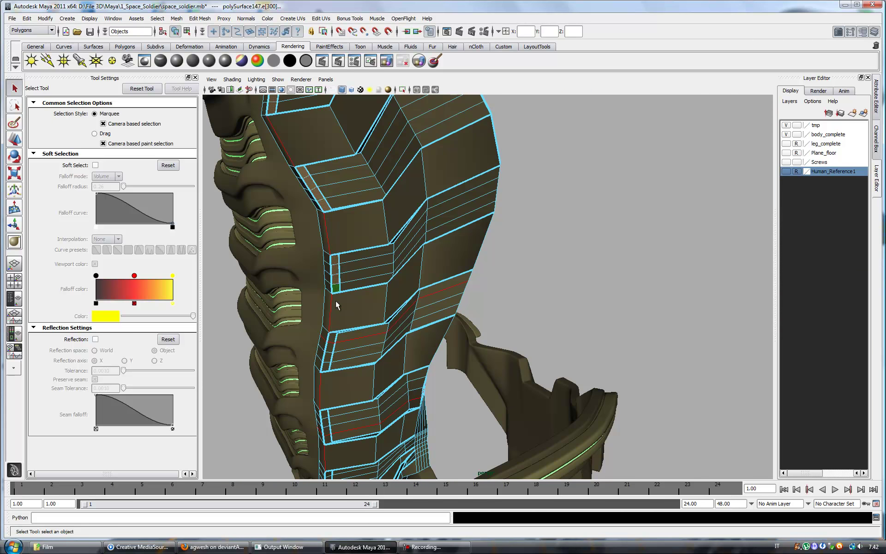
pyautogui.moveTo(373, 401)
pyautogui.keyDown('alt'); pyautogui.mouseDown()
pyautogui.moveTo(330, 193)
pyautogui.moveTo(402, 192)
pyautogui.moveTo(369, 192)
pyautogui.moveTo(443, 249)
pyautogui.moveTo(473, 148)
pyautogui.moveTo(514, 162)
pyautogui.mouseUp(); pyautogui.keyUp('alt')
# Step: Switch to the Move Tool and select the faces at the notch
pyautogui.press('w')
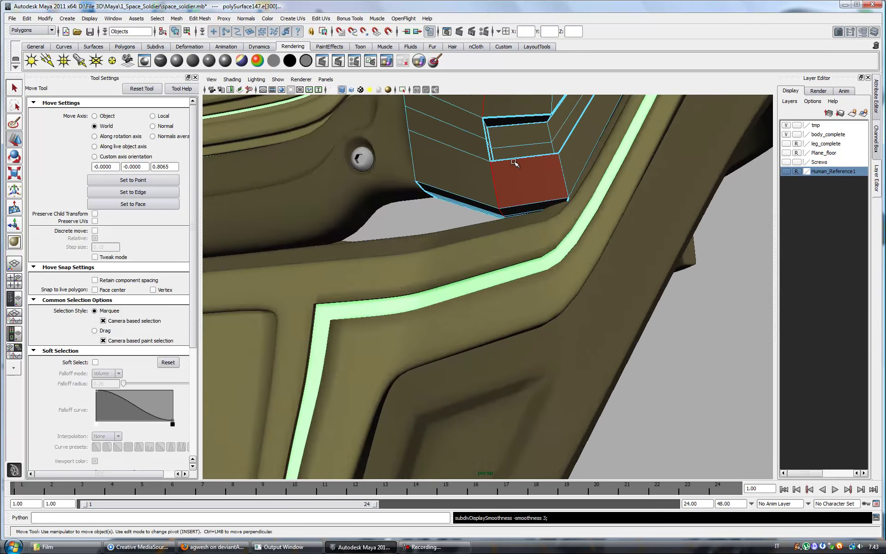
pyautogui.keyDown('alt'); pyautogui.moveTo(514, 163); pyautogui.dragTo(498, 185, button='right'); pyautogui.keyUp('alt')
pyautogui.keyDown('alt'); pyautogui.moveTo(498, 185); pyautogui.dragTo(479, 230); pyautogui.keyUp('alt')
pyautogui.moveTo(480, 231)
pyautogui.keyDown('alt'); pyautogui.mouseDown(button='right')
pyautogui.moveTo(500, 244)
pyautogui.moveTo(456, 224)
pyautogui.mouseUp(button='right'); pyautogui.keyUp('alt')
pyautogui.moveTo(457, 225); pyautogui.dragTo(460, 239, button='right')
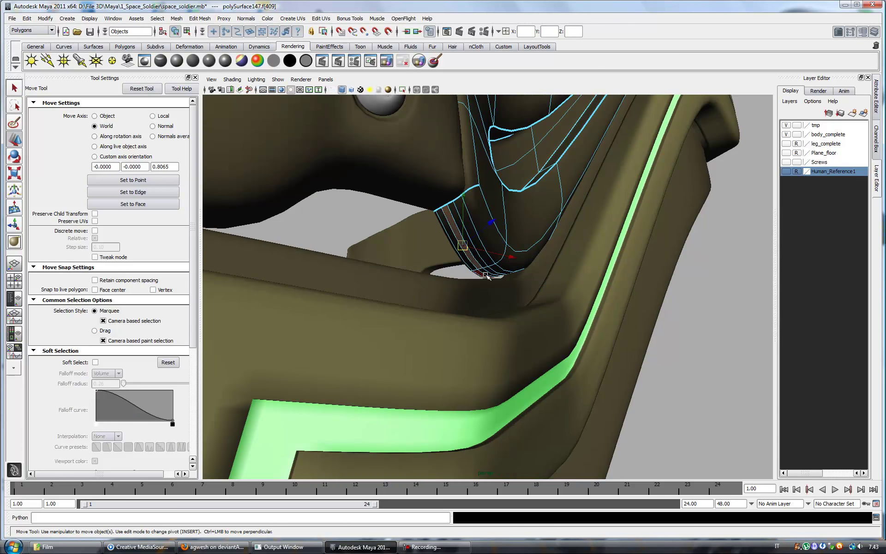
pyautogui.keyDown('shift'); pyautogui.click(486, 276); pyautogui.keyUp('shift')
pyautogui.keyDown('alt'); pyautogui.moveTo(485, 275); pyautogui.dragTo(519, 270); pyautogui.keyUp('alt')
pyautogui.moveTo(518, 230)
pyautogui.keyDown('alt'); pyautogui.mouseDown()
pyautogui.moveTo(603, 192)
pyautogui.moveTo(464, 192)
pyautogui.mouseUp(); pyautogui.keyUp('alt')
# Step: Put central strip polySurface129 in face mode, frame it, then view the full torso
pyautogui.rightClick(543, 206)
pyautogui.click(397, 237)
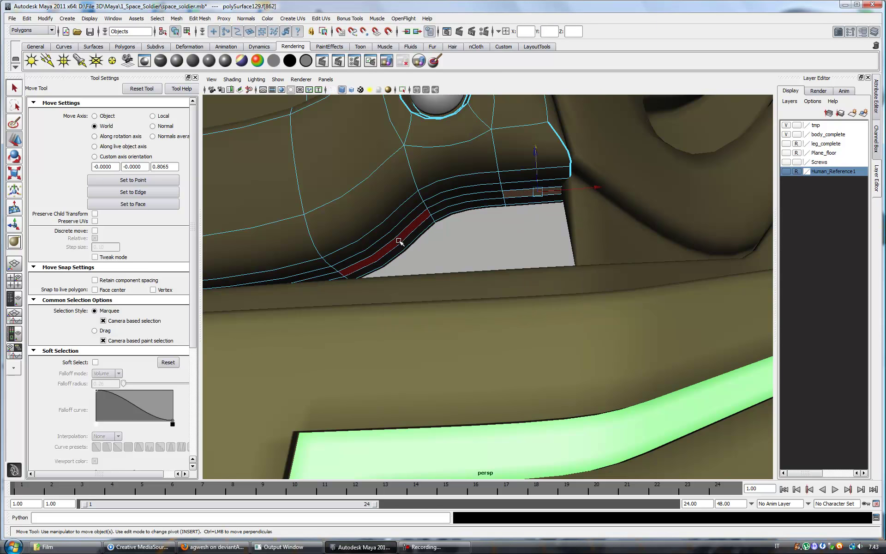
pyautogui.press('f')
pyautogui.press('q')
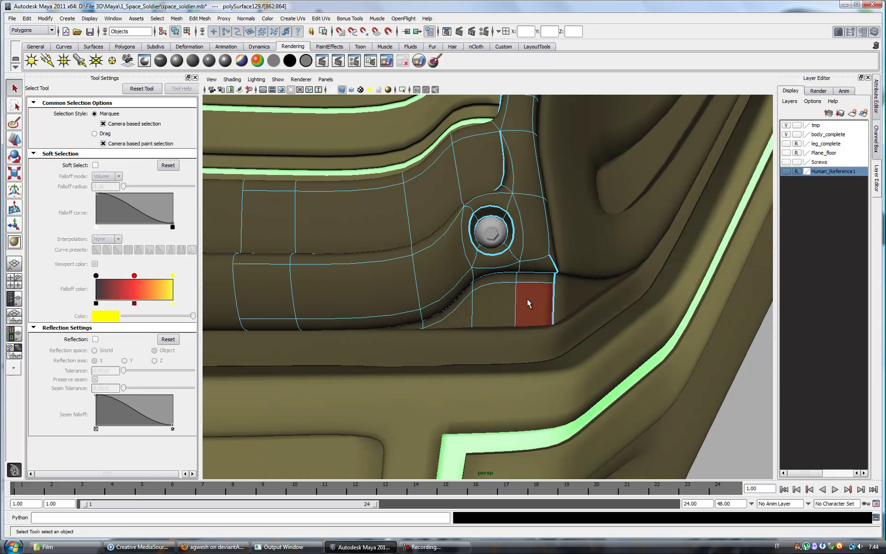
pyautogui.scroll(-10, 524, 300)
pyautogui.keyDown('alt'); pyautogui.moveTo(504, 286); pyautogui.dragTo(504, 253, button='middle'); pyautogui.keyUp('alt')
pyautogui.moveTo(504, 253)
pyautogui.keyDown('alt'); pyautogui.mouseDown()
pyautogui.moveTo(530, 291)
pyautogui.moveTo(546, 290)
pyautogui.moveTo(524, 295)
pyautogui.moveTo(548, 287)
pyautogui.mouseUp(); pyautogui.keyUp('alt')
# Step: Set the side plate's scale pivot X to 0 and add a mirrored instance (X scale -1)
pyautogui.click(878, 99)
pyautogui.write('0')
pyautogui.press('Return')
pyautogui.click(27, 18)
pyautogui.click(115, 187)
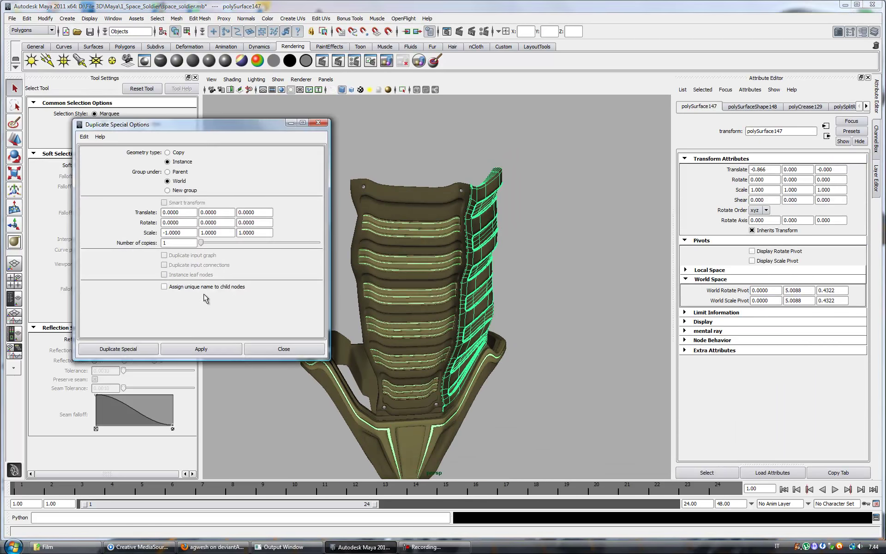
pyautogui.click(178, 348)
pyautogui.click(488, 358)
# Step: Show the layer list in the side panel and view the armor's top edge
pyautogui.moveTo(488, 358)
pyautogui.keyDown('alt'); pyautogui.mouseDown()
pyautogui.moveTo(560, 405)
pyautogui.moveTo(511, 374)
pyautogui.moveTo(502, 287)
pyautogui.mouseUp(); pyautogui.keyUp('alt')
pyautogui.hotkey('ctrl', 'a')
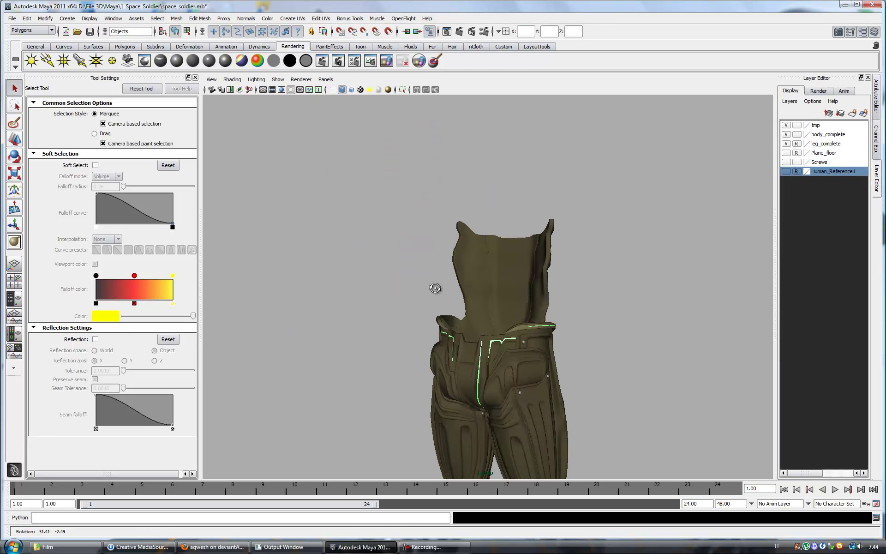
pyautogui.keyDown('alt'); pyautogui.moveTo(764, 186); pyautogui.dragTo(590, 212); pyautogui.keyUp('alt')
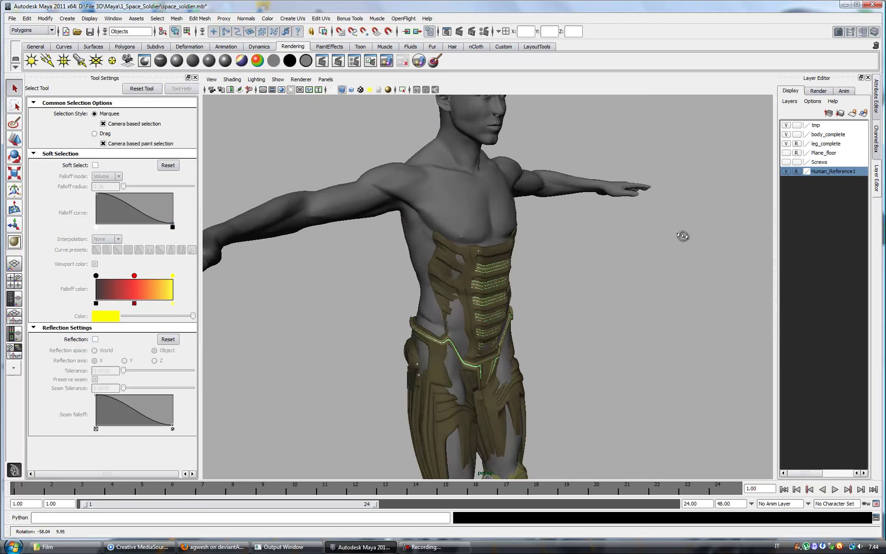
pyautogui.scroll(3, 565, 252)
pyautogui.keyDown('alt'); pyautogui.moveTo(566, 253); pyautogui.dragTo(517, 268); pyautogui.keyUp('alt')
# Step: Select the chest armor piece with the Move Tool and show the Human_Reference1 layer
pyautogui.click(554, 300)
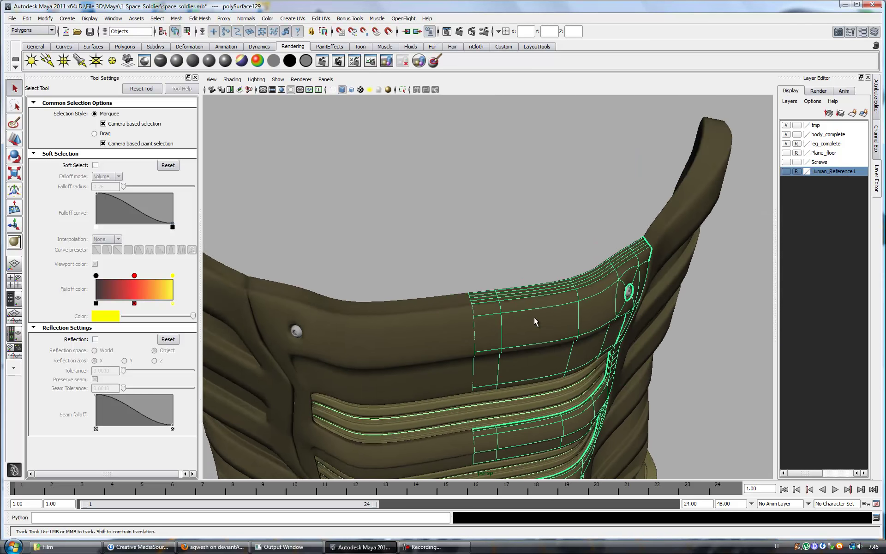
pyautogui.scroll(3, 471, 316)
pyautogui.click(14, 140)
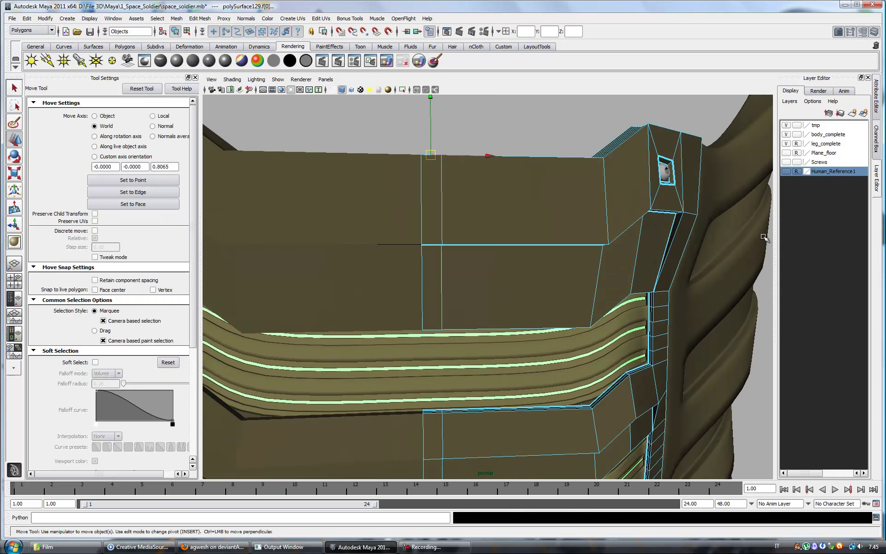
pyautogui.click(785, 171)
# Step: Move the chest armor's upper edges into a smoother curve under the reference chest
pyautogui.scroll(-3, 452, 188)
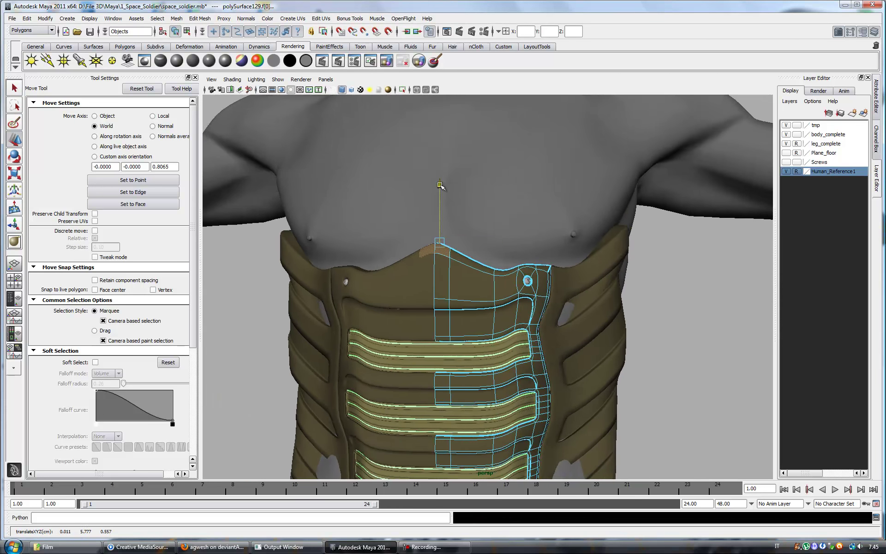
pyautogui.scroll(-3, 484, 222)
pyautogui.keyDown('alt'); pyautogui.moveTo(484, 221); pyautogui.dragTo(519, 261); pyautogui.keyUp('alt')
pyautogui.scroll(2, 600, 335)
pyautogui.keyDown('alt'); pyautogui.moveTo(572, 326); pyautogui.dragTo(585, 368, button='middle'); pyautogui.keyUp('alt')
pyautogui.scroll(1, 585, 368)
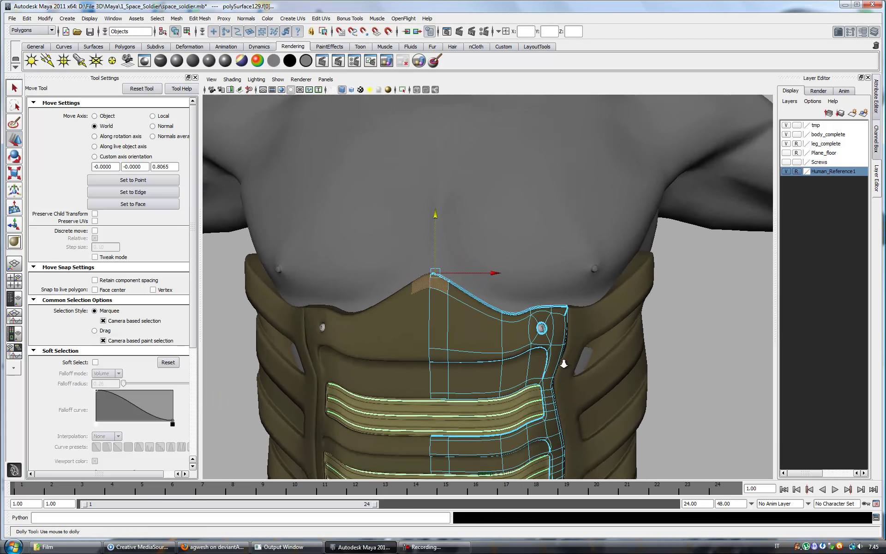
pyautogui.keyDown('alt'); pyautogui.moveTo(567, 361); pyautogui.dragTo(593, 366); pyautogui.keyUp('alt')
pyautogui.scroll(-3, 501, 322)
pyautogui.scroll(3, 501, 322)
pyautogui.keyDown('alt'); pyautogui.moveTo(501, 322); pyautogui.dragTo(371, 326); pyautogui.keyUp('alt')
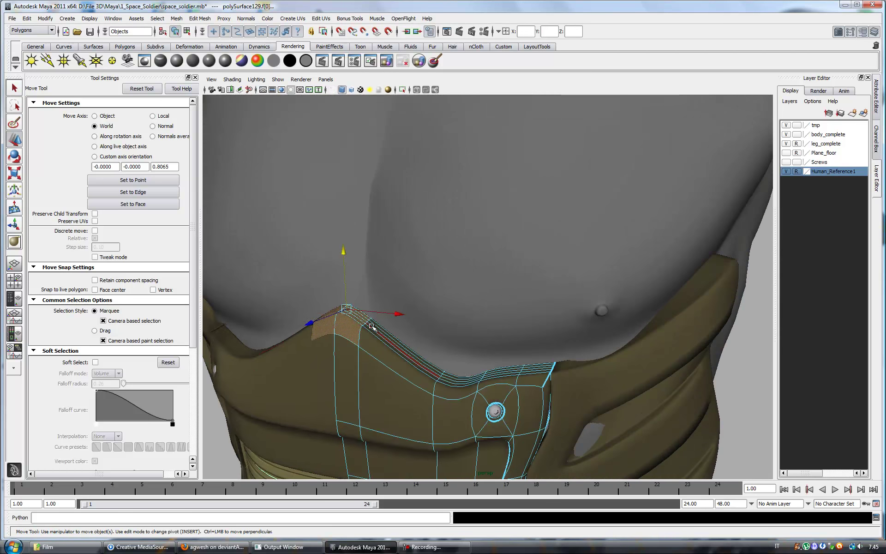
pyautogui.scroll(2, 360, 332)
pyautogui.hotkey('ctrl', 'z')
# Step: Check the reshaped upper edge, clear the selection and hide Human_Reference1
pyautogui.moveTo(384, 380)
pyautogui.keyDown('alt'); pyautogui.mouseDown()
pyautogui.moveTo(385, 366)
pyautogui.moveTo(497, 298)
pyautogui.mouseUp(); pyautogui.keyUp('alt')
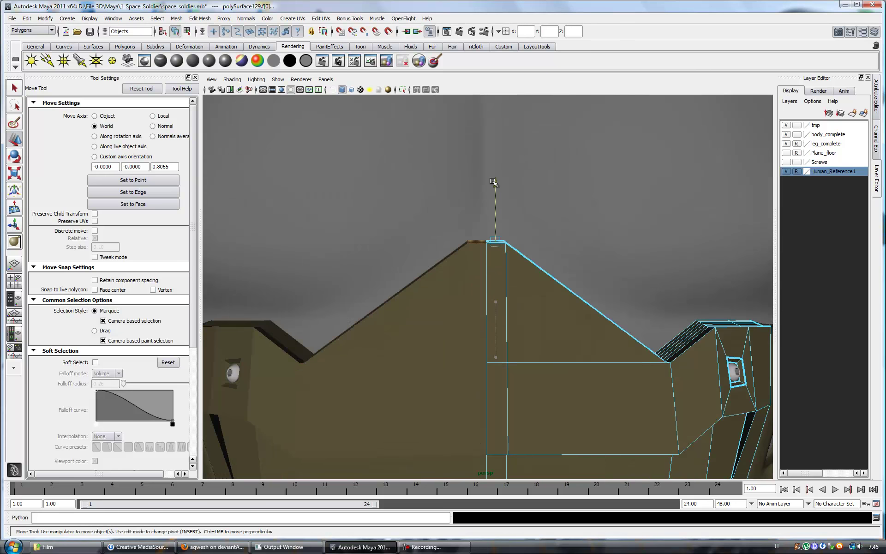
pyautogui.scroll(-3, 493, 183)
pyautogui.keyDown('alt'); pyautogui.moveTo(492, 182); pyautogui.dragTo(536, 337); pyautogui.keyUp('alt')
pyautogui.scroll(3, 442, 377)
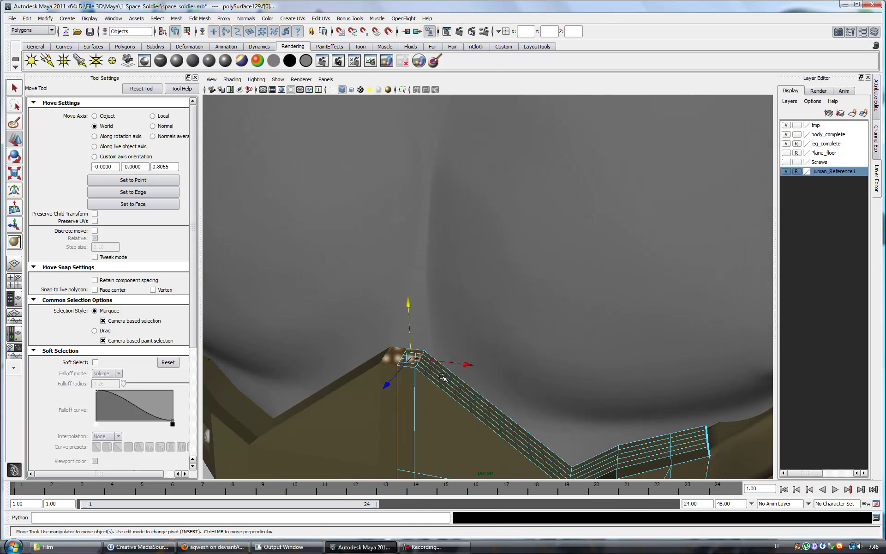
pyautogui.scroll(-2, 424, 353)
pyautogui.scroll(-3, 510, 390)
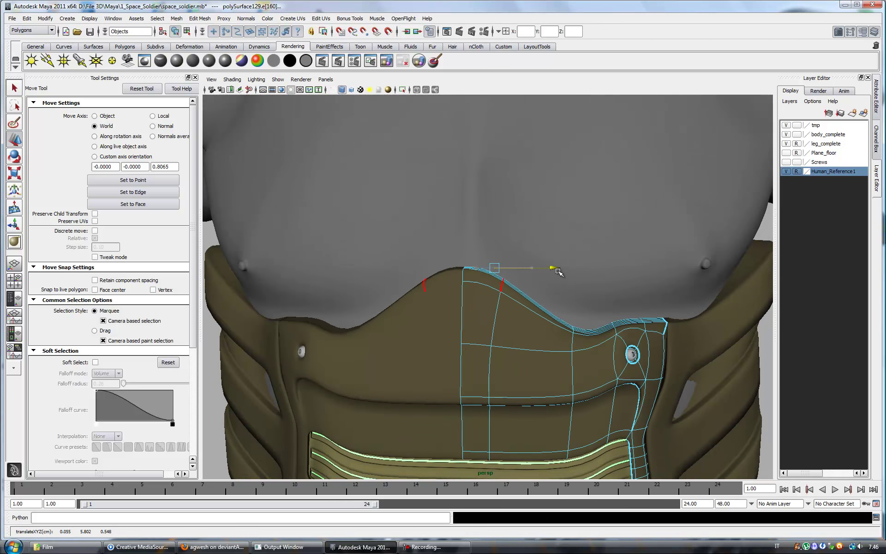
pyautogui.keyDown('alt'); pyautogui.moveTo(554, 267); pyautogui.dragTo(543, 304); pyautogui.keyUp('alt')
pyautogui.click(740, 355)
pyautogui.scroll(-5, 740, 356)
pyautogui.click(785, 171)
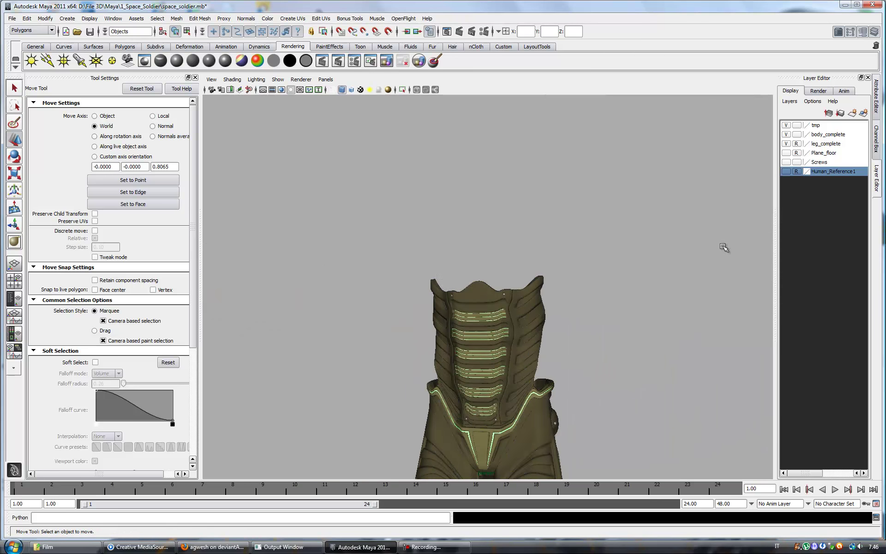
pyautogui.moveTo(631, 338)
pyautogui.keyDown('alt'); pyautogui.mouseDown()
pyautogui.moveTo(637, 257)
pyautogui.moveTo(607, 301)
pyautogui.moveTo(791, 302)
pyautogui.moveTo(626, 454)
pyautogui.mouseUp(); pyautogui.keyUp('alt')
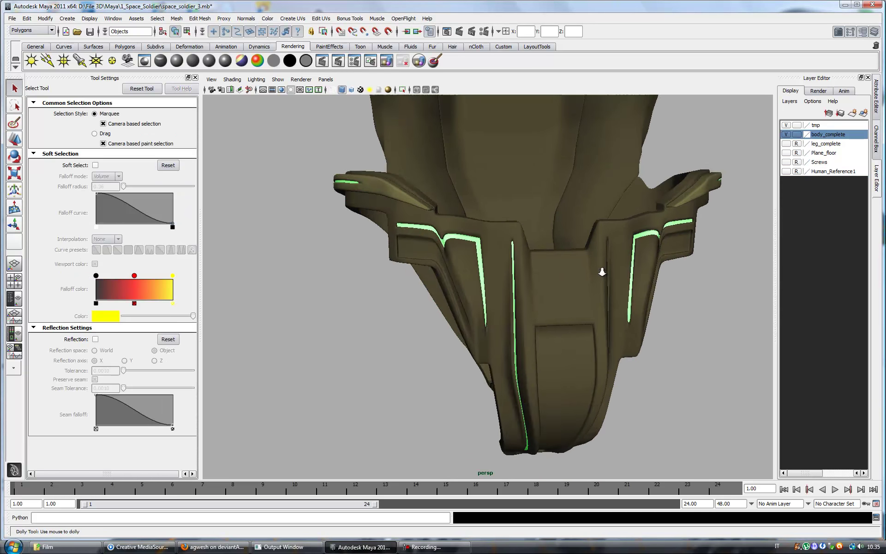
# Step: Select the left armour piece and pick a strip of faces on its unsmoothed cage
pyautogui.click(485, 257)
pyautogui.press('w')
pyautogui.keyDown('alt'); pyautogui.moveTo(485, 257); pyautogui.dragTo(460, 378); pyautogui.keyUp('alt')
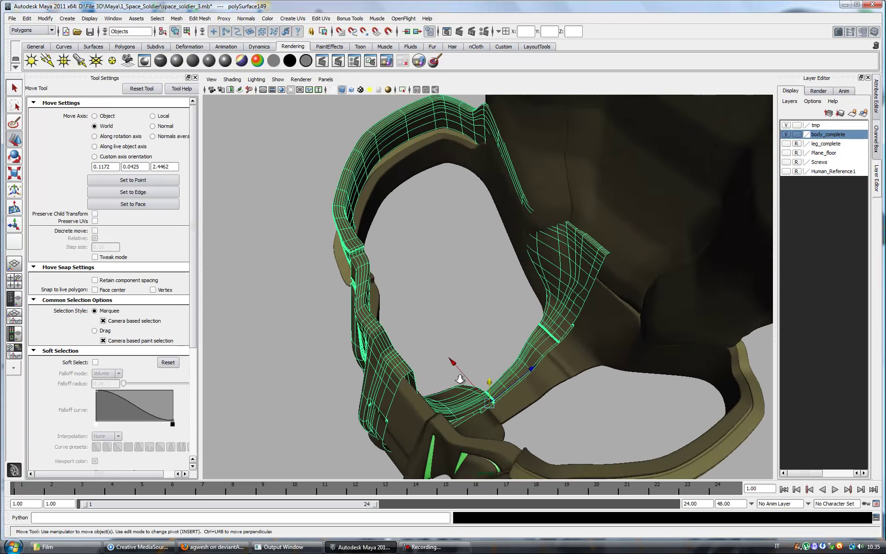
pyautogui.scroll(3, 460, 378)
pyautogui.press('1')
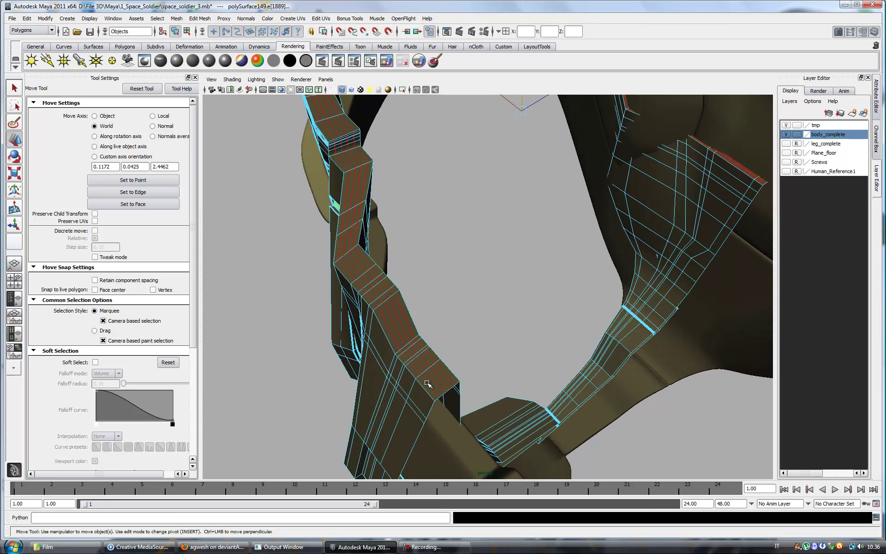
pyautogui.moveTo(426, 383); pyautogui.dragTo(455, 382, button='right')
pyautogui.click(443, 369)
pyautogui.keyDown('alt'); pyautogui.moveTo(443, 369); pyautogui.dragTo(466, 365); pyautogui.keyUp('alt')
# Step: Extract the selected faces into a separate piece with Edit Mesh and return to object mode
pyautogui.click(200, 19)
pyautogui.click(212, 190)
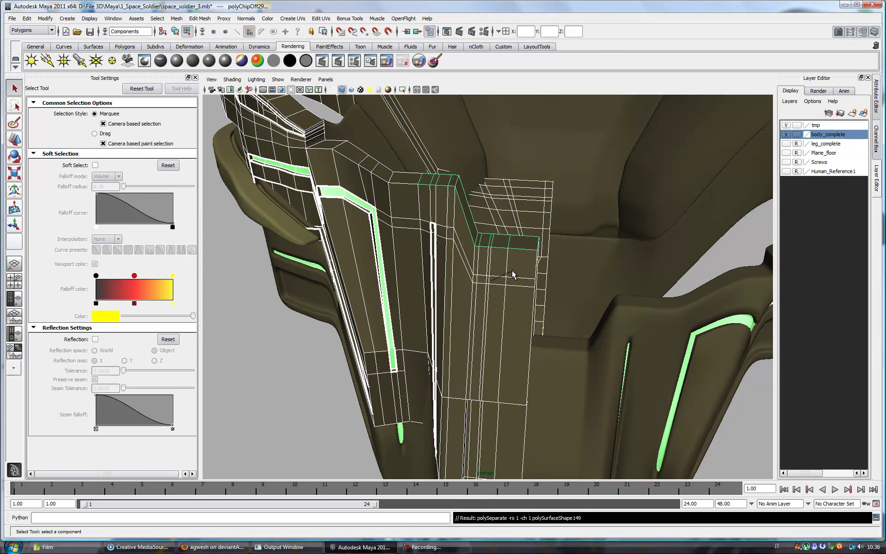
pyautogui.press('F8')
pyautogui.click(89, 18)
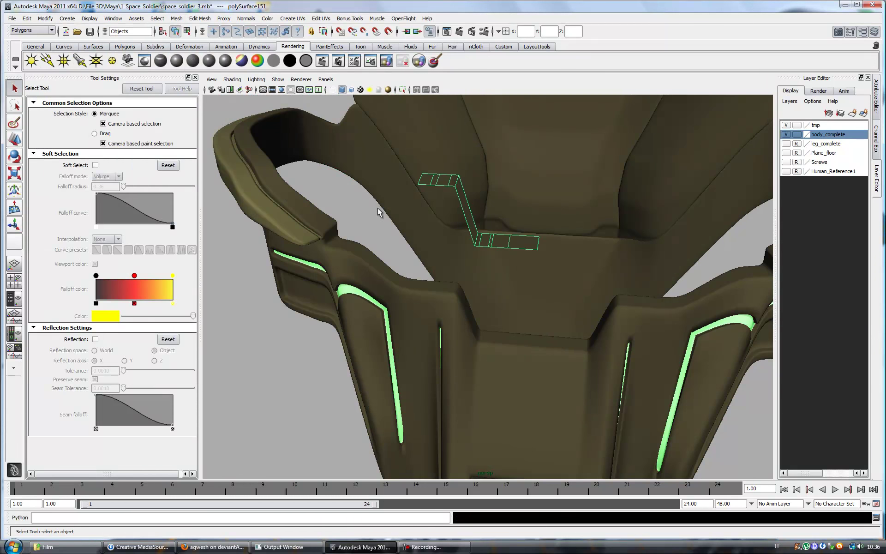
pyautogui.press('w')
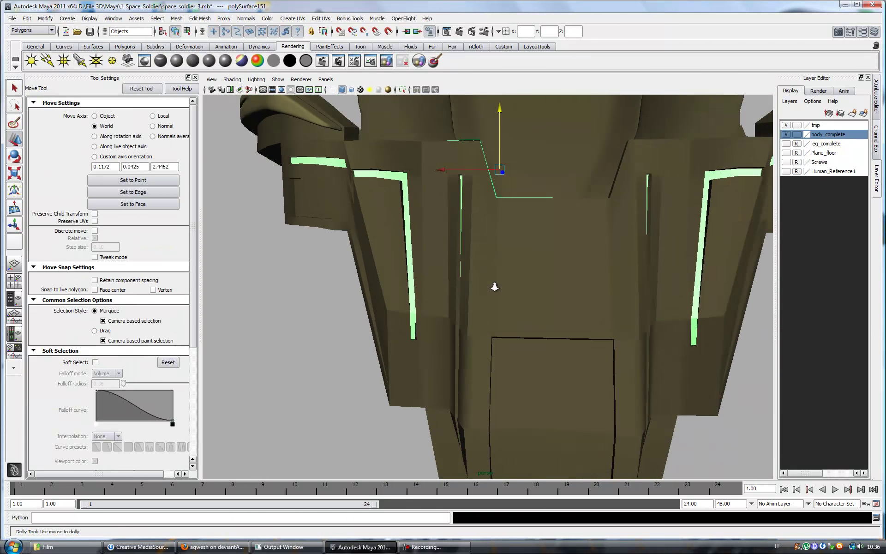
# Step: Zoom to the split-off piece and extrude its faces
pyautogui.keyDown('alt'); pyautogui.moveTo(484, 273); pyautogui.dragTo(530, 292); pyautogui.keyUp('alt')
pyautogui.keyDown('alt'); pyautogui.moveTo(530, 293); pyautogui.dragTo(555, 320, button='right'); pyautogui.keyUp('alt')
pyautogui.keyDown('alt'); pyautogui.moveTo(567, 184); pyautogui.dragTo(465, 292, button='right'); pyautogui.keyUp('alt')
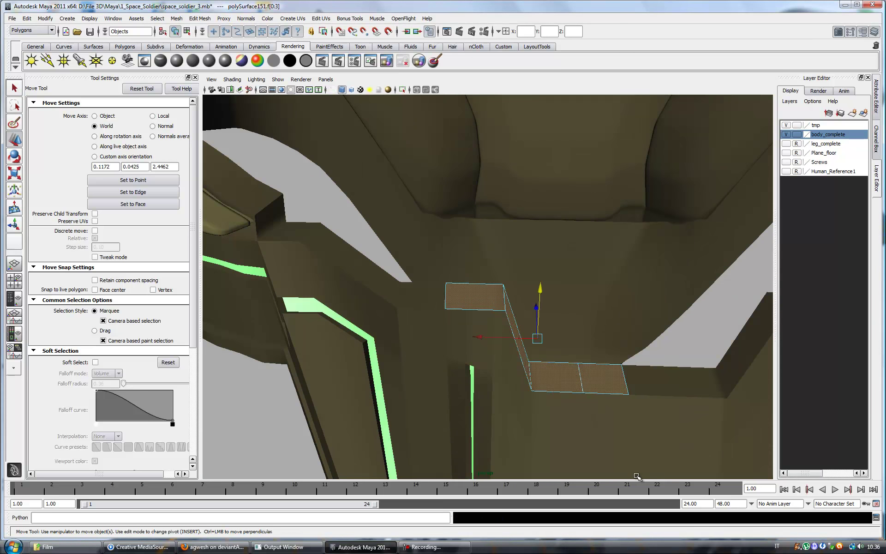
pyautogui.keyDown('alt'); pyautogui.moveTo(637, 476); pyautogui.dragTo(538, 409, button='right'); pyautogui.keyUp('alt')
pyautogui.scroll(2, 538, 409)
pyautogui.hotkey('ctrl', 'e')
# Step: With discrete move on, extrude and raise the first sections of the column
pyautogui.press('w')
pyautogui.click(95, 231)
pyautogui.moveTo(466, 280)
pyautogui.mouseDown()
pyautogui.moveTo(463, 210)
pyautogui.moveTo(474, 358)
pyautogui.mouseUp()
pyautogui.hotkey('ctrl', 'e')
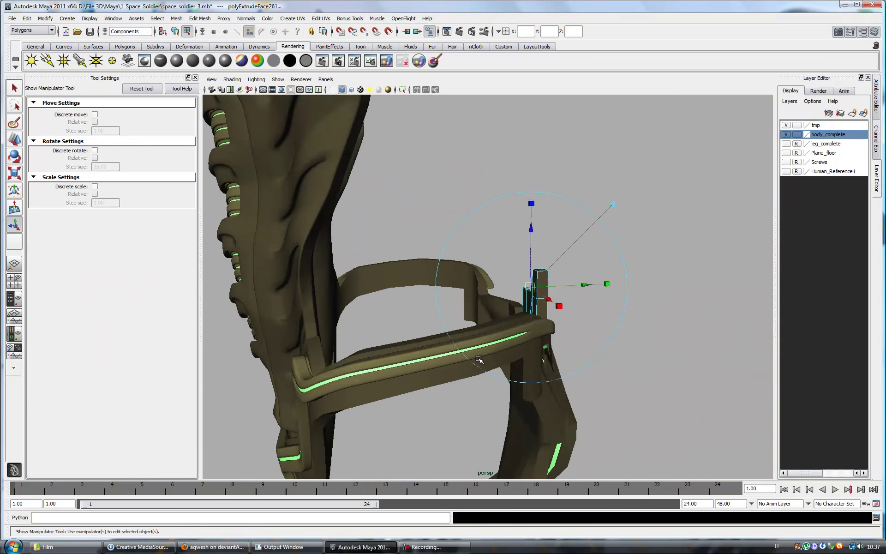
pyautogui.press('w')
pyautogui.hotkey('ctrl', 'e')
pyautogui.hotkey('ctrl', 'e')
pyautogui.press('w')
pyautogui.moveTo(537, 206); pyautogui.dragTo(526, 145)
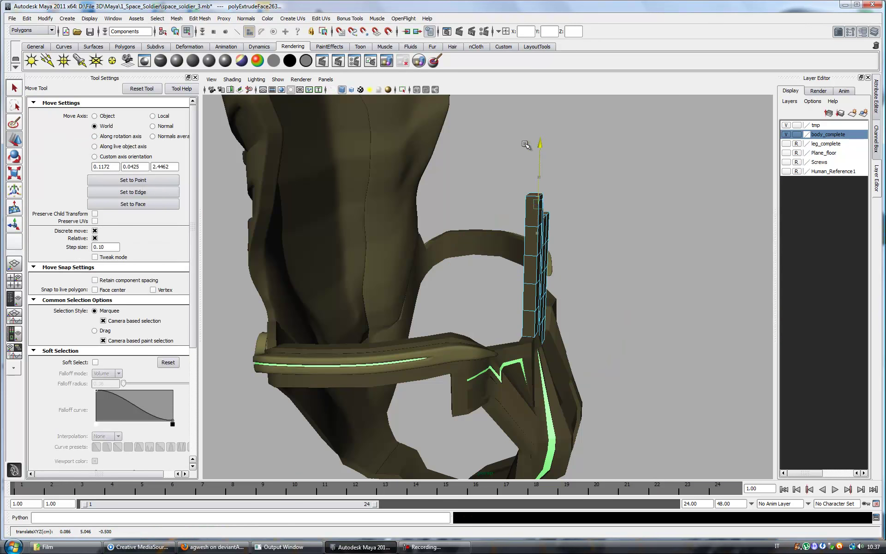
pyautogui.hotkey('ctrl', 'e')
pyautogui.scroll(3, 494, 245)
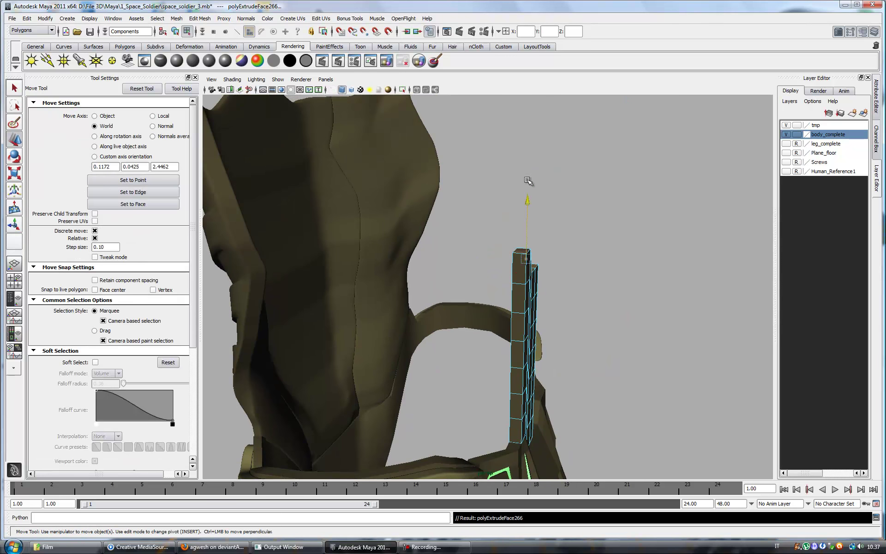
# Step: Keep extruding and raising sections up the spine with the reference body shown
pyautogui.hotkey('ctrl', 'e')
pyautogui.press('w')
pyautogui.moveTo(529, 168); pyautogui.dragTo(530, 49)
pyautogui.hotkey('ctrl', 'e')
pyautogui.press('w')
pyautogui.click(786, 172)
pyautogui.keyDown('alt'); pyautogui.moveTo(534, 320); pyautogui.dragTo(469, 260); pyautogui.keyUp('alt')
pyautogui.hotkey('ctrl', 'e')
pyautogui.press('w')
pyautogui.hotkey('ctrl', 'e')
pyautogui.press('e')
pyautogui.press('w')
pyautogui.hotkey('ctrl', 'e')
pyautogui.moveTo(464, 251)
pyautogui.mouseDown()
pyautogui.moveTo(466, 201)
pyautogui.moveTo(528, 209)
pyautogui.mouseUp()
pyautogui.hotkey('ctrl', 'e')
pyautogui.press('w')
pyautogui.hotkey('ctrl', 'e')
pyautogui.press('w')
# Step: Hide the reference body, select the whole column and open its attributes
pyautogui.keyDown('alt'); pyautogui.moveTo(636, 226); pyautogui.dragTo(447, 257); pyautogui.keyUp('alt')
pyautogui.click(785, 172)
pyautogui.moveTo(447, 257); pyautogui.dragTo(428, 434, button='right')
pyautogui.keyDown('alt'); pyautogui.moveTo(433, 422); pyautogui.dragTo(451, 346); pyautogui.keyUp('alt')
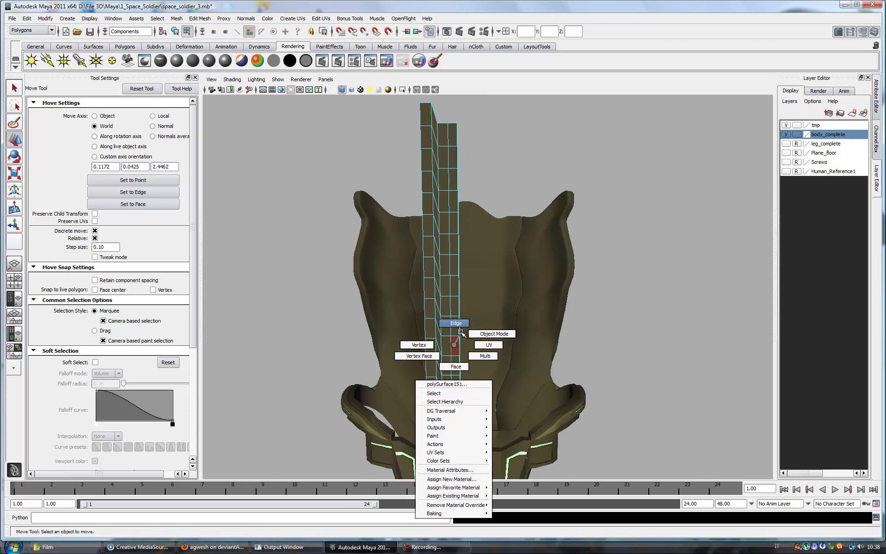
pyautogui.moveTo(450, 346); pyautogui.dragTo(456, 321, button='right')
pyautogui.click(875, 94)
# Step: Make a mirrored copy of the column with Duplicate Special, scale X -1
pyautogui.click(701, 240)
pyautogui.doubleClick(764, 290)
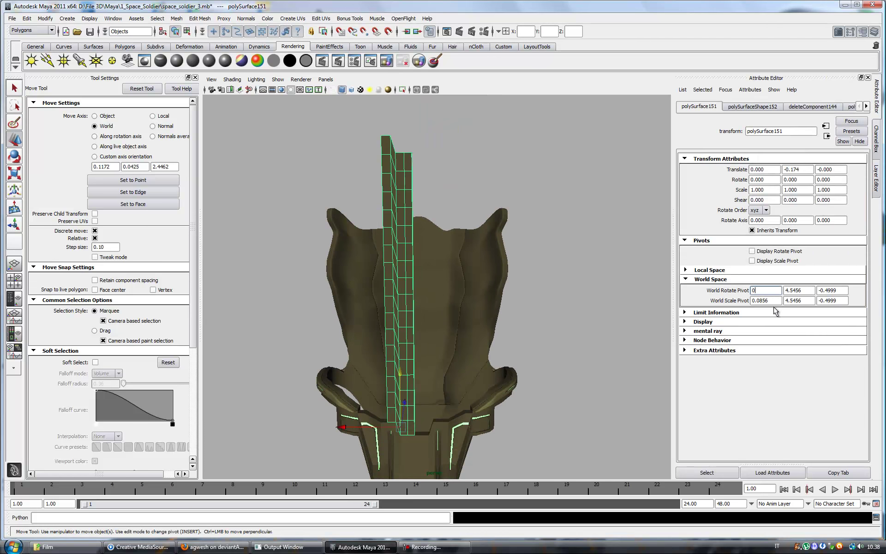
pyautogui.click(27, 19)
pyautogui.click(51, 228)
pyautogui.moveTo(390, 322)
pyautogui.keyDown('alt'); pyautogui.mouseDown()
pyautogui.moveTo(413, 356)
pyautogui.moveTo(460, 264)
pyautogui.mouseUp(); pyautogui.keyUp('alt')
# Step: Turn on Soft Select with a wider falloff and show the human reference body
pyautogui.moveTo(460, 264); pyautogui.dragTo(489, 233, button='right')
pyautogui.click(95, 362)
pyautogui.press('f')
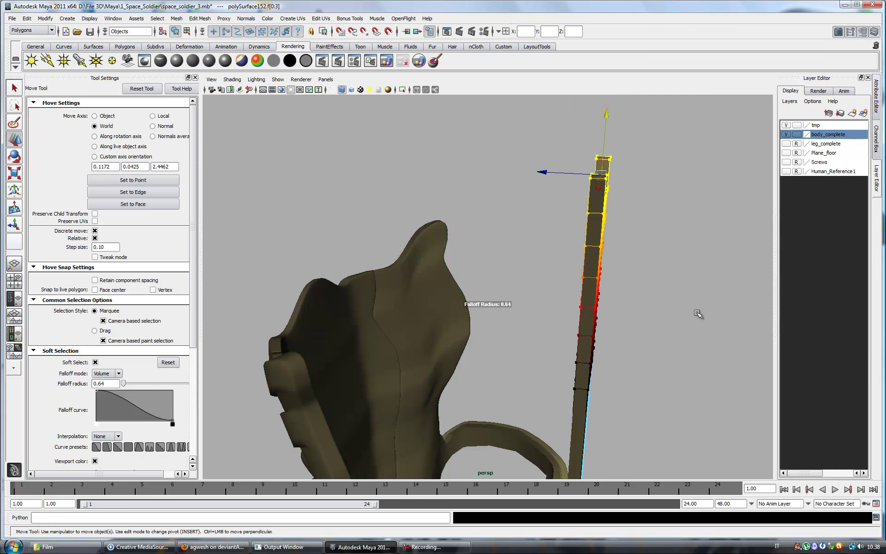
pyautogui.keyDown('alt'); pyautogui.moveTo(698, 313); pyautogui.dragTo(775, 184); pyautogui.keyUp('alt')
pyautogui.click(786, 171)
pyautogui.moveTo(533, 205)
pyautogui.keyDown('alt'); pyautogui.mouseDown()
pyautogui.moveTo(543, 320)
pyautogui.moveTo(516, 341)
pyautogui.moveTo(554, 342)
pyautogui.moveTo(461, 330)
pyautogui.moveTo(521, 314)
pyautogui.mouseUp(); pyautogui.keyUp('alt')
pyautogui.click(786, 171)
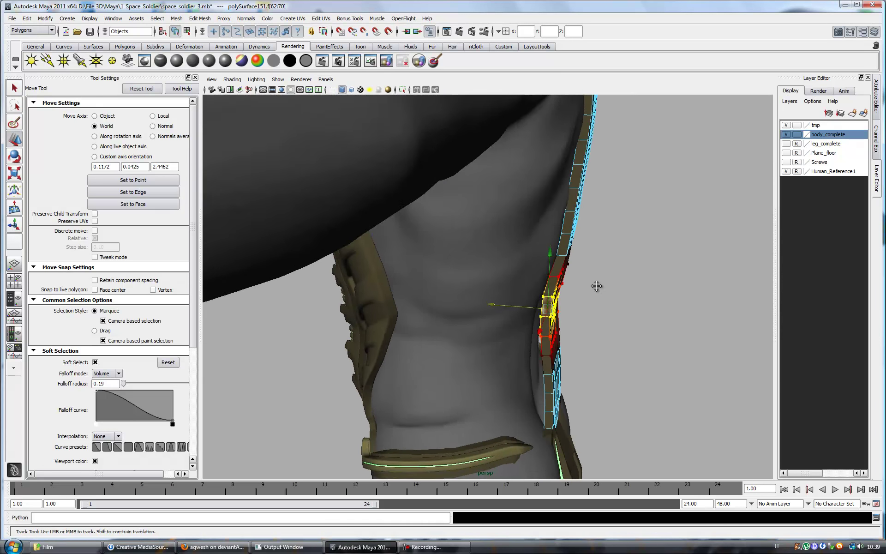
# Step: Select faces and edges along the strip, checking it against the back
pyautogui.keyDown('alt'); pyautogui.moveTo(596, 286); pyautogui.dragTo(572, 323); pyautogui.keyUp('alt')
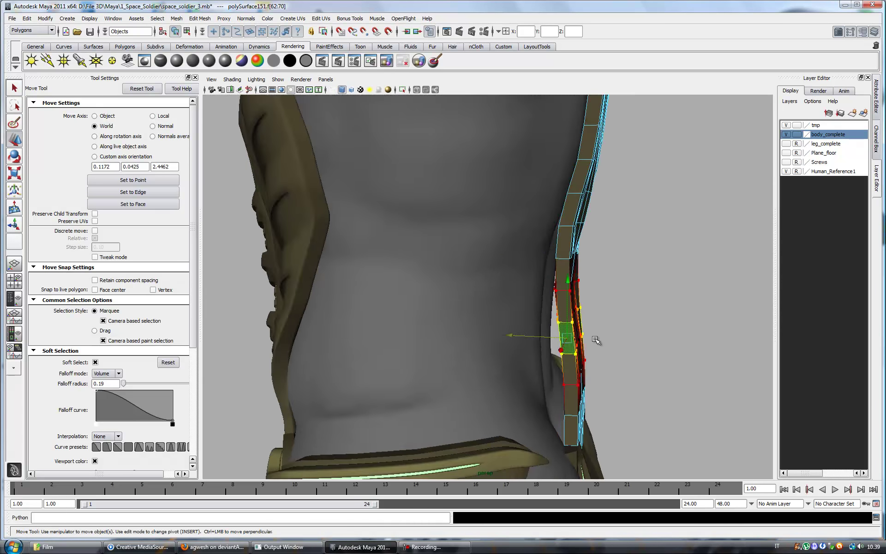
pyautogui.click(568, 375)
pyautogui.keyDown('alt'); pyautogui.moveTo(567, 375); pyautogui.dragTo(595, 355); pyautogui.keyUp('alt')
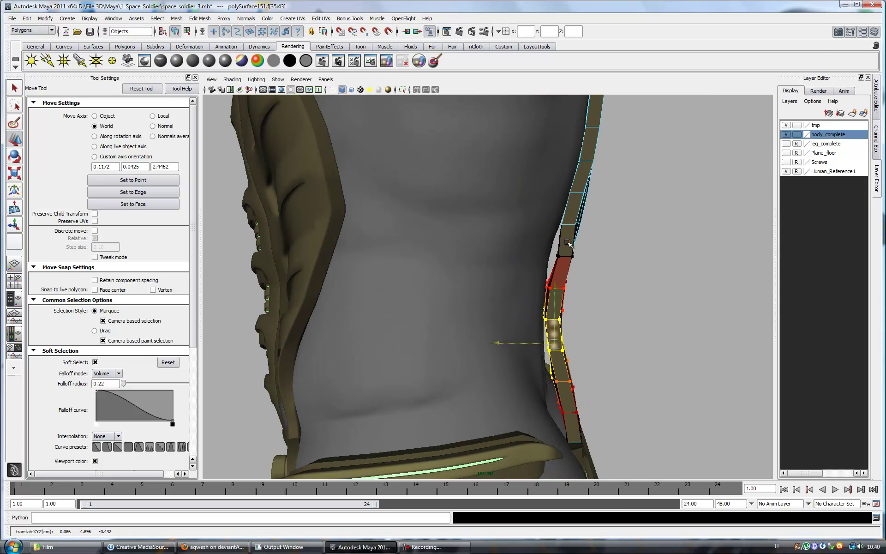
pyautogui.moveTo(496, 270)
pyautogui.keyDown('alt'); pyautogui.mouseDown()
pyautogui.moveTo(563, 293)
pyautogui.moveTo(419, 263)
pyautogui.moveTo(511, 323)
pyautogui.moveTo(522, 275)
pyautogui.moveTo(676, 245)
pyautogui.mouseUp(); pyautogui.keyUp('alt')
pyautogui.click(419, 264)
pyautogui.moveTo(549, 238)
pyautogui.keyDown('alt'); pyautogui.mouseDown()
pyautogui.moveTo(340, 207)
pyautogui.moveTo(514, 249)
pyautogui.moveTo(535, 284)
pyautogui.moveTo(539, 270)
pyautogui.mouseUp(); pyautogui.keyUp('alt')
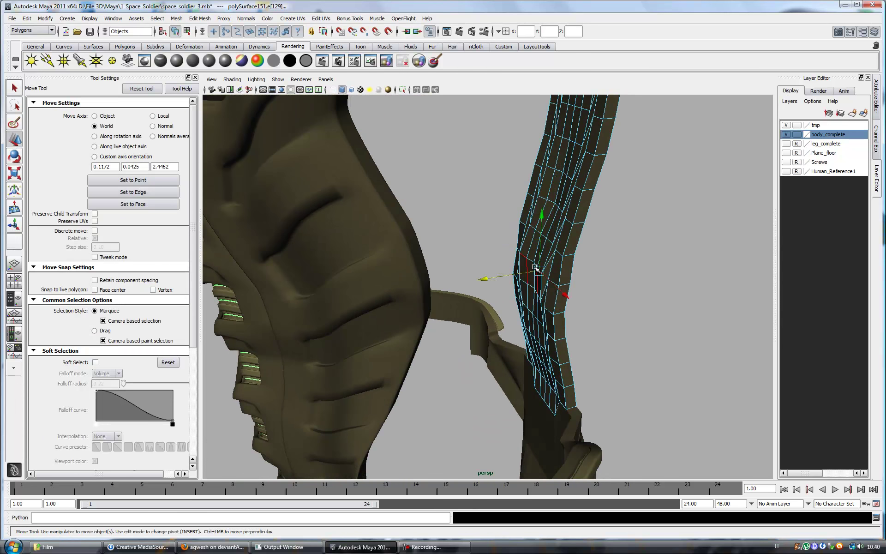
pyautogui.keyDown('alt'); pyautogui.moveTo(599, 275); pyautogui.dragTo(569, 247); pyautogui.keyUp('alt')
pyautogui.moveTo(593, 316)
pyautogui.keyDown('alt'); pyautogui.mouseDown()
pyautogui.moveTo(624, 323)
pyautogui.moveTo(532, 277)
pyautogui.moveTo(579, 292)
pyautogui.moveTo(613, 268)
pyautogui.moveTo(567, 272)
pyautogui.moveTo(623, 306)
pyautogui.moveTo(592, 274)
pyautogui.mouseUp(); pyautogui.keyUp('alt')
# Step: Nudge selected strip vertices so the column bends along the back's curve
pyautogui.press('F9')
pyautogui.click(589, 312)
pyautogui.press('q')
pyautogui.keyDown('shift'); pyautogui.click(678, 297); pyautogui.keyUp('shift')
pyautogui.moveTo(679, 298)
pyautogui.keyDown('alt'); pyautogui.mouseDown()
pyautogui.moveTo(624, 356)
pyautogui.moveTo(505, 275)
pyautogui.mouseUp(); pyautogui.keyUp('alt')
pyautogui.press('w')
pyautogui.moveTo(557, 285); pyautogui.dragTo(556, 282)
pyautogui.moveTo(498, 279)
pyautogui.keyDown('alt'); pyautogui.mouseDown()
pyautogui.moveTo(468, 265)
pyautogui.moveTo(579, 310)
pyautogui.moveTo(538, 280)
pyautogui.moveTo(535, 295)
pyautogui.moveTo(537, 279)
pyautogui.moveTo(554, 288)
pyautogui.mouseUp(); pyautogui.keyUp('alt')
pyautogui.rightClick(537, 278)
pyautogui.click(535, 308)
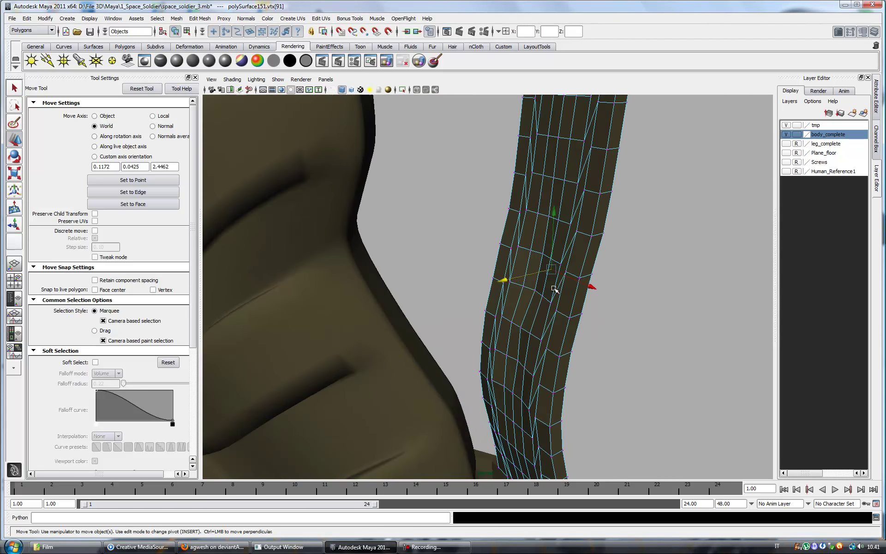
pyautogui.moveTo(594, 325)
pyautogui.keyDown('alt'); pyautogui.mouseDown()
pyautogui.moveTo(484, 280)
pyautogui.moveTo(567, 290)
pyautogui.moveTo(533, 273)
pyautogui.moveTo(600, 258)
pyautogui.moveTo(669, 226)
pyautogui.moveTo(641, 263)
pyautogui.mouseUp(); pyautogui.keyUp('alt')
pyautogui.press('q')
pyautogui.rightClick(572, 196)
# Step: Show the reference body and select and move faces at the top of the copied strip
pyautogui.rightClick(604, 203)
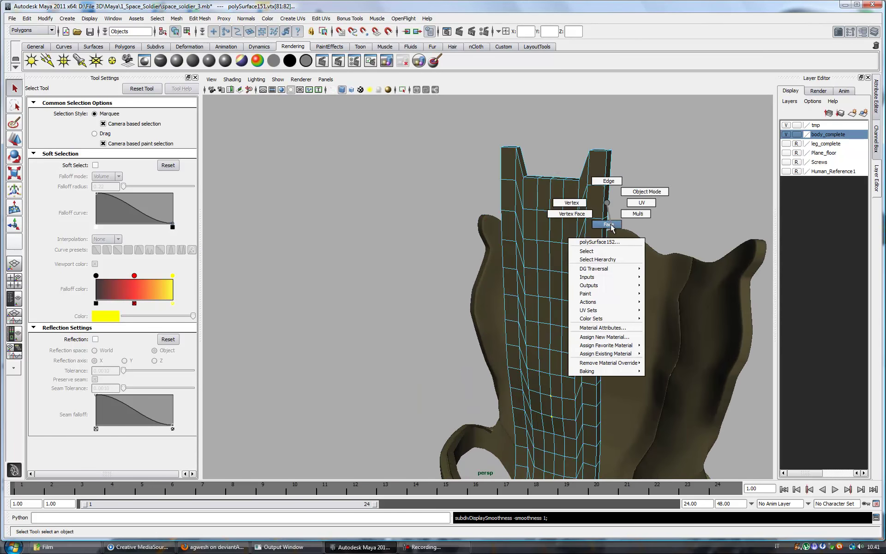
pyautogui.click(606, 205)
pyautogui.press('w')
pyautogui.click(785, 171)
pyautogui.moveTo(715, 231)
pyautogui.keyDown('alt'); pyautogui.mouseDown()
pyautogui.moveTo(680, 213)
pyautogui.moveTo(637, 217)
pyautogui.moveTo(637, 251)
pyautogui.moveTo(580, 229)
pyautogui.moveTo(613, 237)
pyautogui.mouseUp(); pyautogui.keyUp('alt')
pyautogui.click(610, 185)
pyautogui.click(570, 243)
pyautogui.click(580, 229)
# Step: Select edges on the upper plate and frame the chest and shoulder to widen the top
pyautogui.rightClick(595, 199)
pyautogui.moveTo(595, 200)
pyautogui.keyDown('alt'); pyautogui.mouseDown()
pyautogui.moveTo(623, 226)
pyautogui.moveTo(637, 306)
pyautogui.moveTo(630, 263)
pyautogui.moveTo(544, 266)
pyautogui.mouseUp(); pyautogui.keyUp('alt')
pyautogui.click(600, 226)
pyautogui.moveTo(560, 421)
pyautogui.keyDown('alt'); pyautogui.mouseDown()
pyautogui.moveTo(543, 326)
pyautogui.moveTo(519, 280)
pyautogui.moveTo(487, 172)
pyautogui.mouseUp(); pyautogui.keyUp('alt')
pyautogui.keyDown('alt'); pyautogui.moveTo(493, 207); pyautogui.dragTo(510, 217, button='middle'); pyautogui.keyUp('alt')
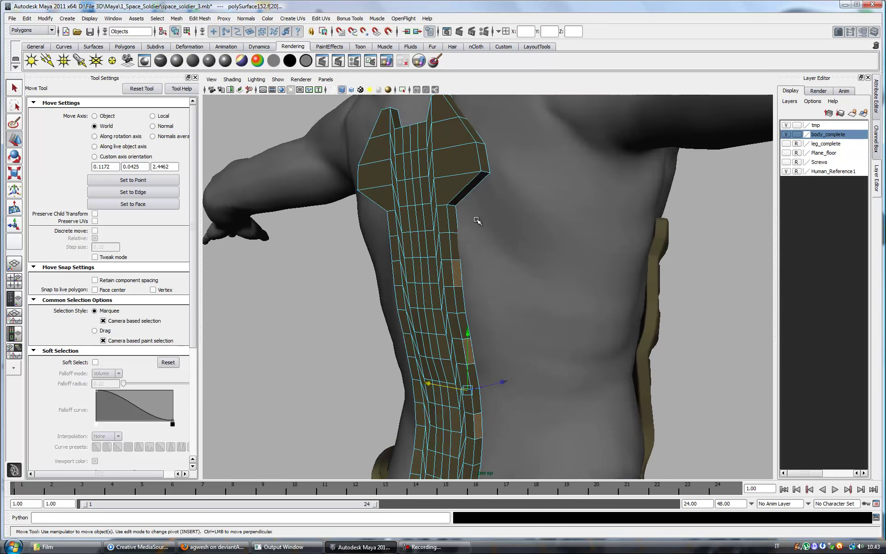
pyautogui.moveTo(416, 222)
pyautogui.keyDown('alt'); pyautogui.mouseDown()
pyautogui.moveTo(475, 227)
pyautogui.moveTo(510, 257)
pyautogui.moveTo(470, 341)
pyautogui.mouseUp(); pyautogui.keyUp('alt')
pyautogui.scroll(2, 530, 254)
pyautogui.scroll(3, 499, 248)
pyautogui.click(498, 248)
# Step: Preview the plate smoothed, then return to the low-poly cage in side view
pyautogui.moveTo(478, 421)
pyautogui.keyDown('alt'); pyautogui.mouseDown()
pyautogui.moveTo(522, 403)
pyautogui.moveTo(429, 331)
pyautogui.mouseUp(); pyautogui.keyUp('alt')
pyautogui.keyDown('alt'); pyautogui.moveTo(542, 199); pyautogui.dragTo(488, 286); pyautogui.keyUp('alt')
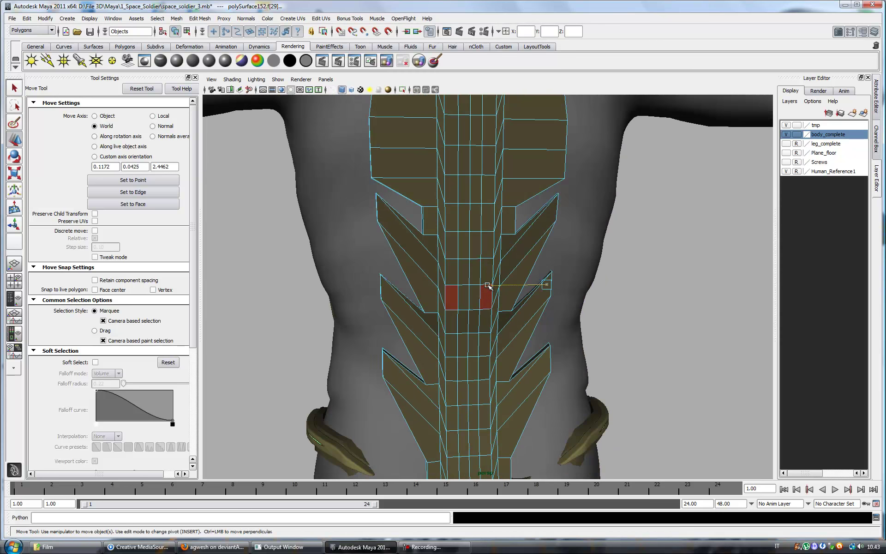
pyautogui.press('3')
pyautogui.scroll(-3, 540, 323)
pyautogui.scroll(3, 466, 311)
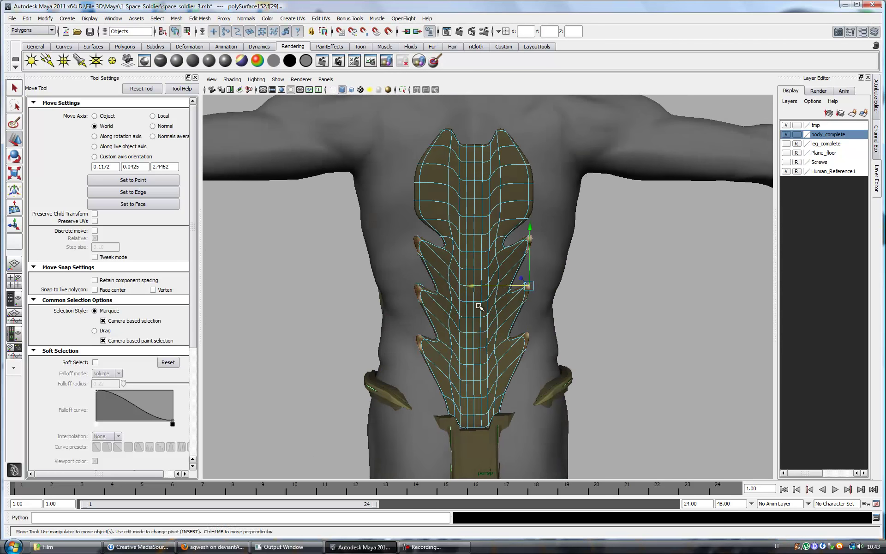
pyautogui.press('1')
pyautogui.moveTo(528, 309)
pyautogui.keyDown('alt'); pyautogui.mouseDown()
pyautogui.moveTo(518, 292)
pyautogui.moveTo(480, 306)
pyautogui.moveTo(478, 376)
pyautogui.moveTo(496, 313)
pyautogui.moveTo(455, 312)
pyautogui.moveTo(496, 313)
pyautogui.moveTo(474, 363)
pyautogui.moveTo(525, 338)
pyautogui.mouseUp(); pyautogui.keyUp('alt')
# Step: Set the Move Tool's axis orientation to a picked fin edge
pyautogui.click(159, 192)
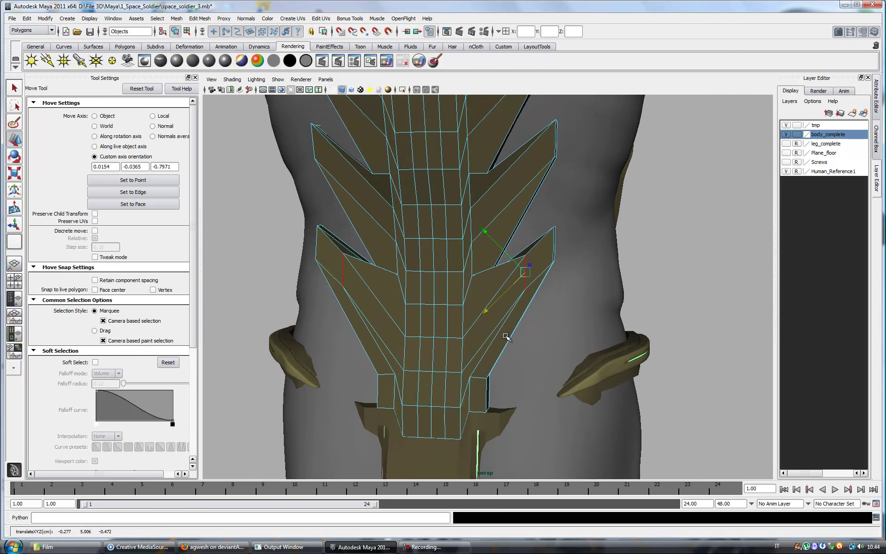
pyautogui.hotkey('ctrl', 'z')
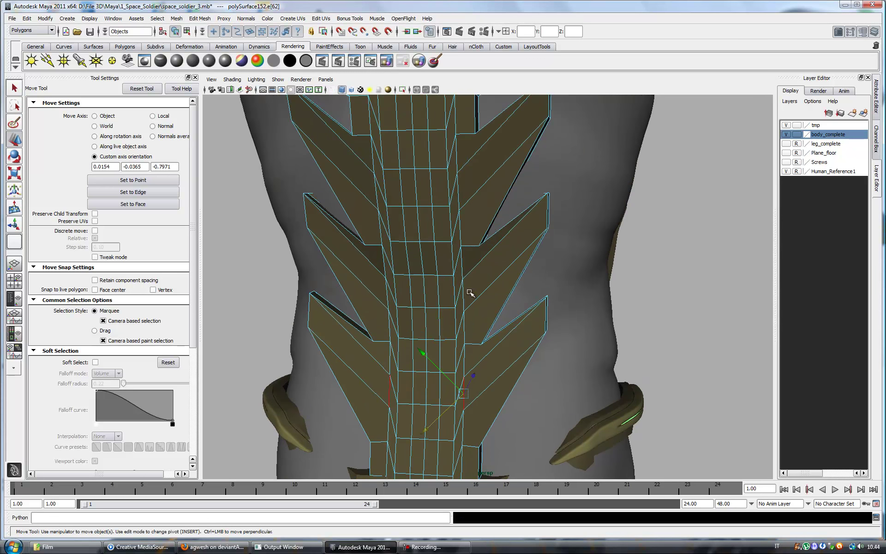
pyautogui.scroll(-3, 527, 295)
pyautogui.keyDown('alt'); pyautogui.moveTo(468, 223); pyautogui.dragTo(436, 400); pyautogui.keyUp('alt')
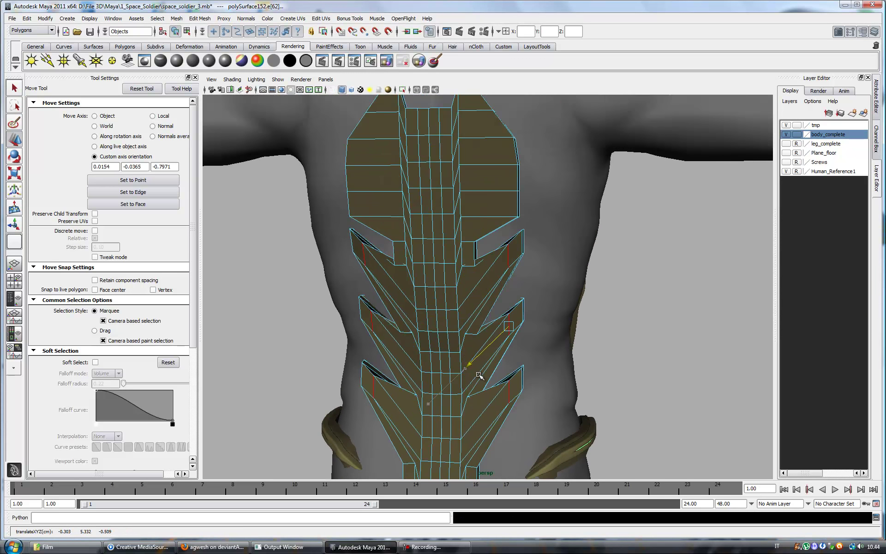
pyautogui.moveTo(461, 286); pyautogui.dragTo(451, 274, button='right')
pyautogui.click(158, 194)
pyautogui.click(461, 251)
pyautogui.hotkey('ctrl', 'z')
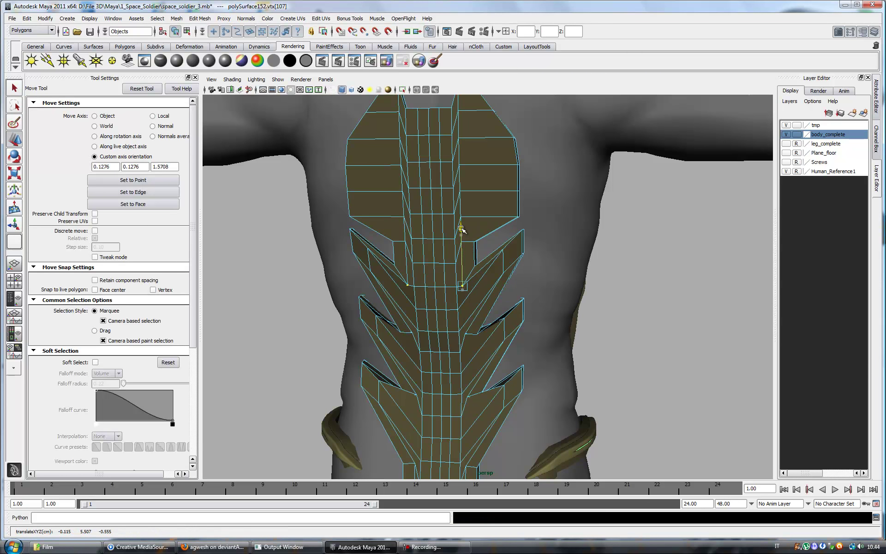
# Step: Align the move direction to fin edges and select fin tip and inner notch vertices
pyautogui.keyDown('alt'); pyautogui.moveTo(461, 227); pyautogui.dragTo(461, 148, button='middle'); pyautogui.keyUp('alt')
pyautogui.scroll(3, 535, 213)
pyautogui.click(533, 204)
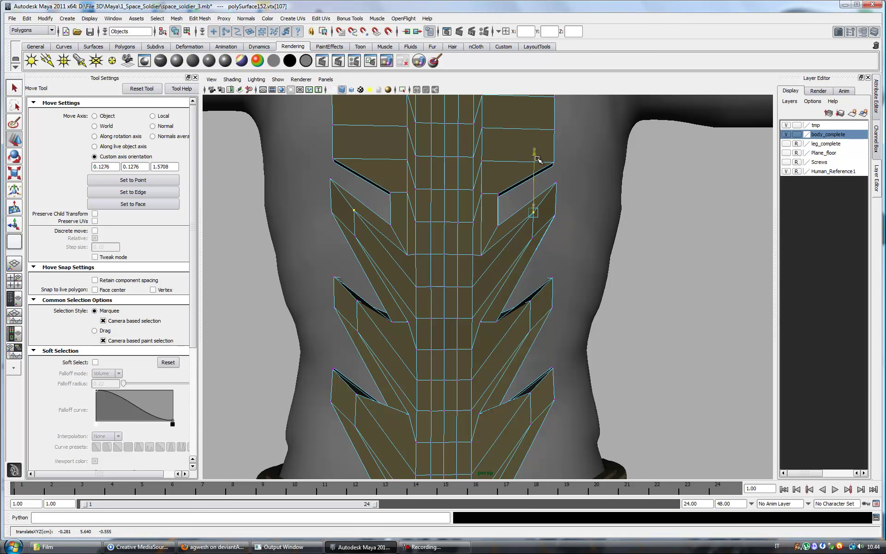
pyautogui.click(133, 192)
pyautogui.click(483, 266)
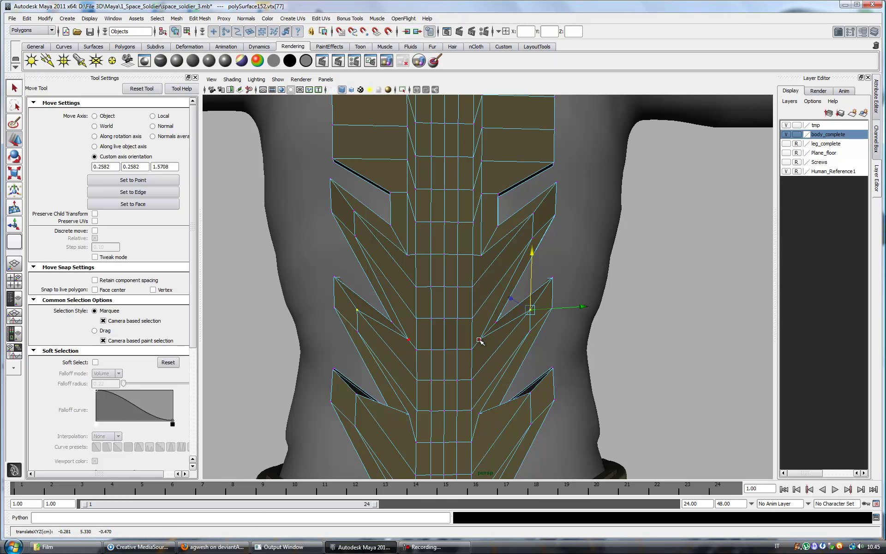
pyautogui.hotkey('ctrl', 'z')
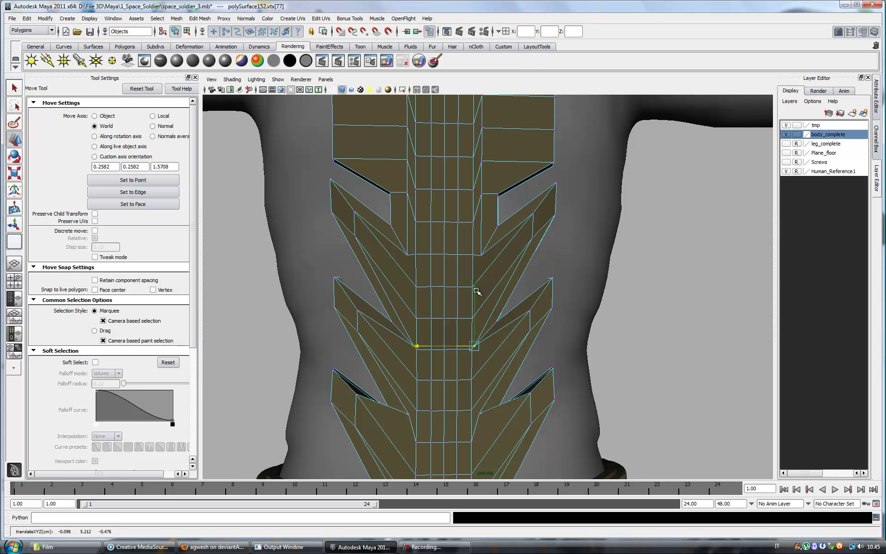
pyautogui.keyDown('alt'); pyautogui.moveTo(570, 366); pyautogui.dragTo(490, 293, button='middle'); pyautogui.keyUp('alt')
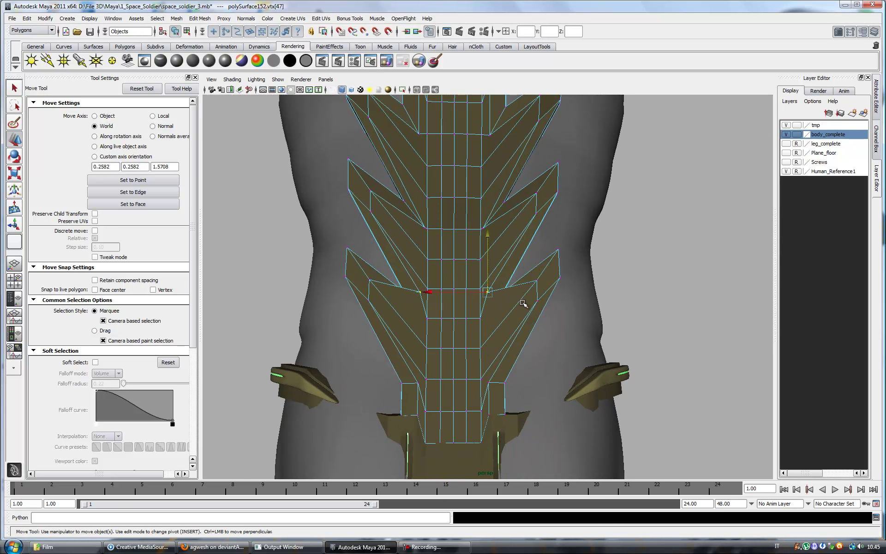
pyautogui.click(162, 192)
pyautogui.click(537, 219)
pyautogui.click(488, 292)
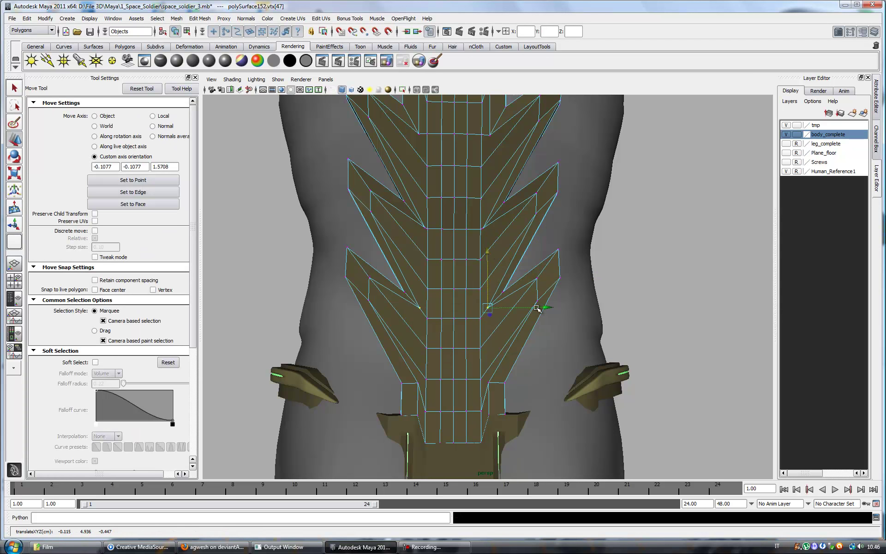
# Step: Select edges on the upper plate and shift them slightly to the right
pyautogui.moveTo(560, 342)
pyautogui.keyDown('alt'); pyautogui.mouseDown(button='right')
pyautogui.moveTo(489, 365)
pyautogui.moveTo(515, 344)
pyautogui.mouseUp(button='right'); pyautogui.keyUp('alt')
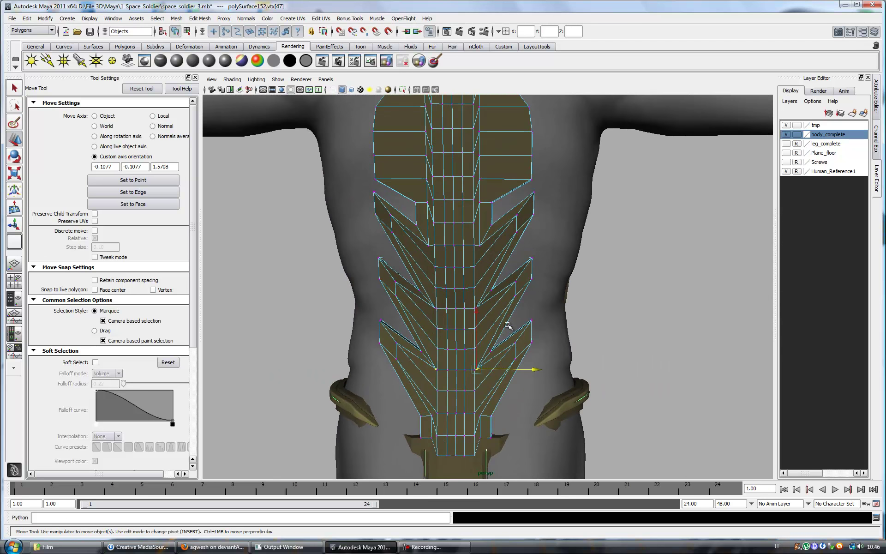
pyautogui.keyDown('alt'); pyautogui.moveTo(508, 325); pyautogui.dragTo(498, 369, button='middle'); pyautogui.keyUp('alt')
pyautogui.keyDown('alt'); pyautogui.moveTo(498, 369); pyautogui.dragTo(517, 365, button='right'); pyautogui.keyUp('alt')
pyautogui.click(472, 251)
pyautogui.press('q')
pyautogui.press('w')
pyautogui.moveTo(534, 224); pyautogui.dragTo(539, 228)
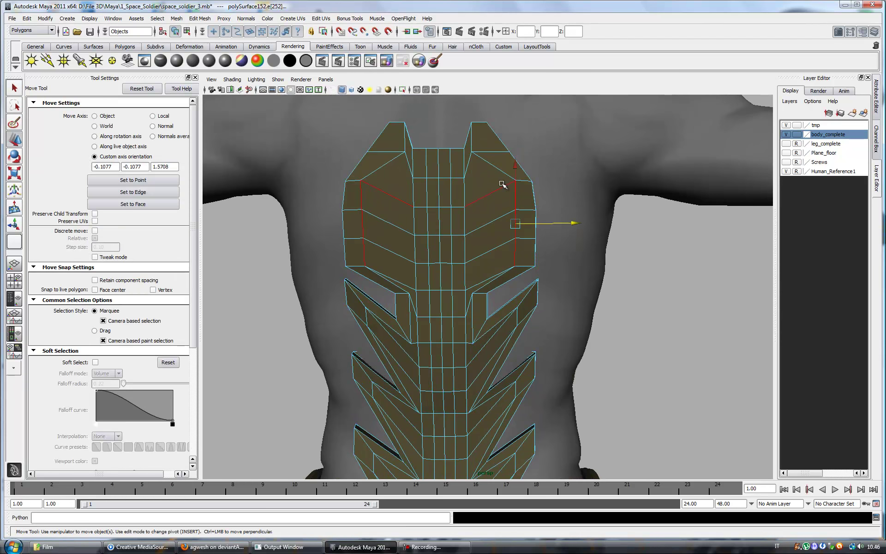
# Step: Select the plate's top corner vertex, then switch to face mode
pyautogui.press('F9')
pyautogui.click(516, 180)
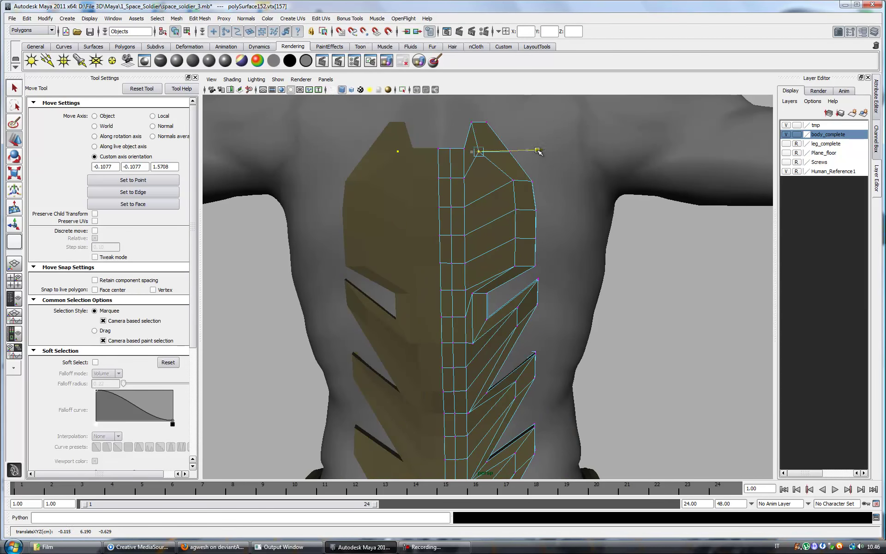
pyautogui.scroll(-3, 506, 232)
pyautogui.keyDown('alt'); pyautogui.moveTo(506, 277); pyautogui.dragTo(498, 223, button='middle'); pyautogui.keyUp('alt')
pyautogui.moveTo(466, 377)
pyautogui.mouseDown(button='right')
pyautogui.moveTo(470, 425)
pyautogui.moveTo(467, 398)
pyautogui.mouseUp(button='right')
pyautogui.click(471, 409)
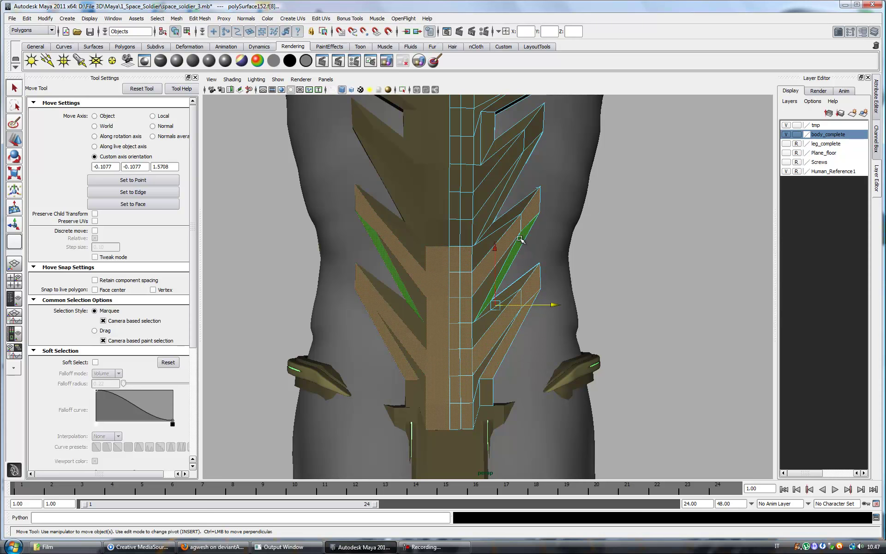
# Step: Orbit around the smoothed half plate to inspect its fins and sides on the body
pyautogui.keyDown('alt'); pyautogui.moveTo(530, 251); pyautogui.dragTo(495, 262); pyautogui.keyUp('alt')
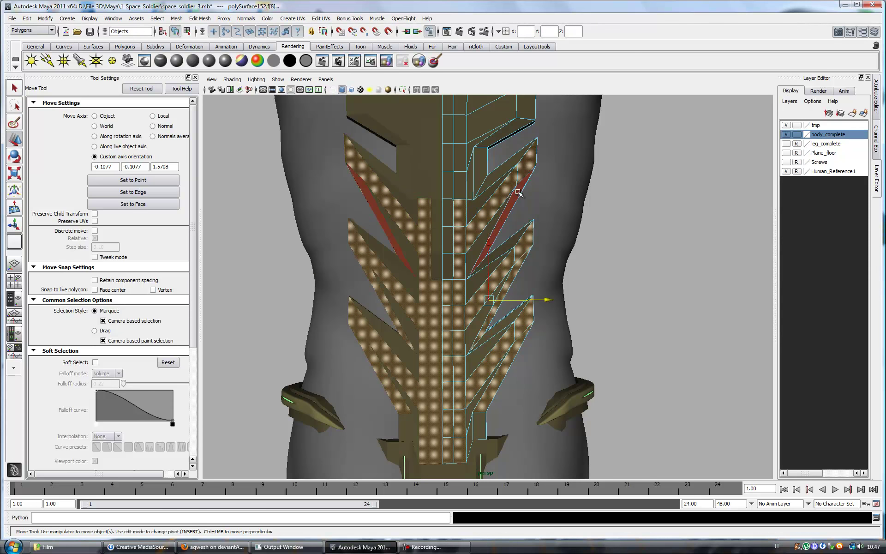
pyautogui.keyDown('alt'); pyautogui.moveTo(465, 216); pyautogui.dragTo(462, 284, button='middle'); pyautogui.keyUp('alt')
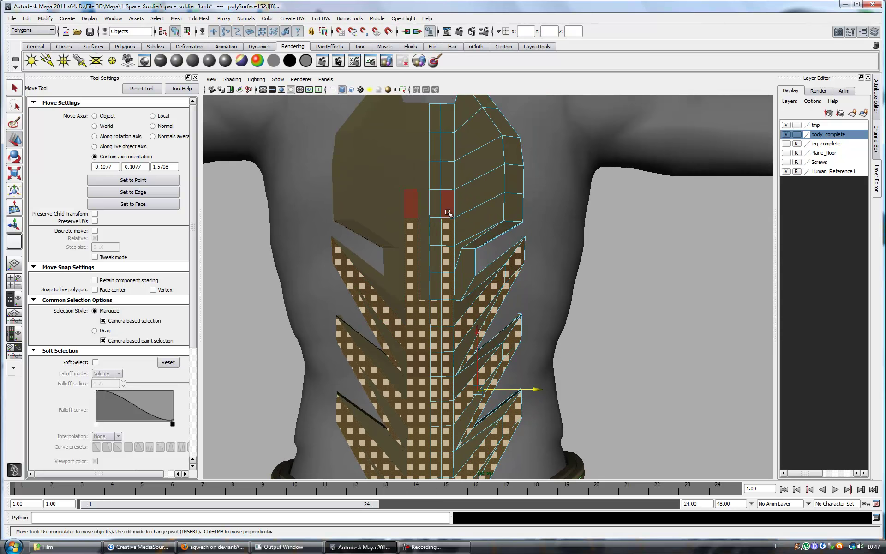
pyautogui.keyDown('alt'); pyautogui.moveTo(449, 218); pyautogui.dragTo(448, 279, button='middle'); pyautogui.keyUp('alt')
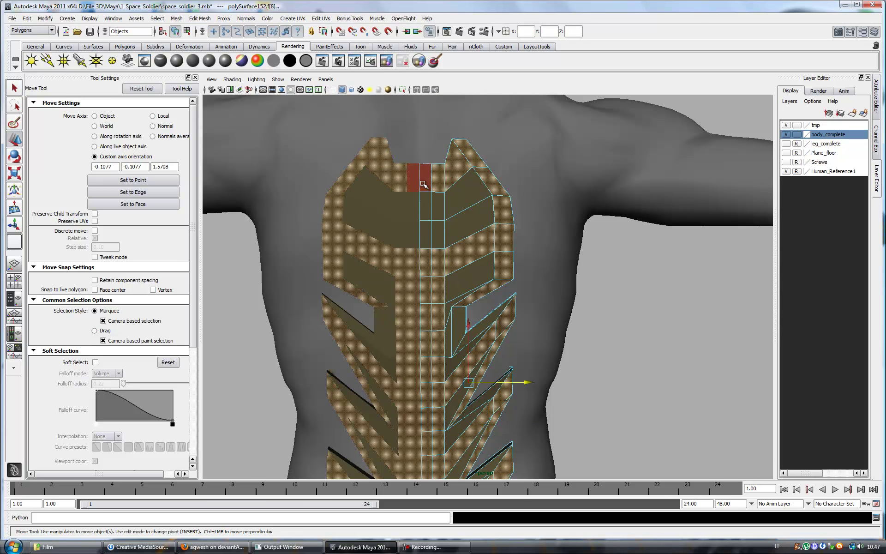
pyautogui.keyDown('alt'); pyautogui.moveTo(467, 193); pyautogui.dragTo(510, 277, button='middle'); pyautogui.keyUp('alt')
pyautogui.moveTo(510, 277)
pyautogui.keyDown('alt'); pyautogui.mouseDown()
pyautogui.moveTo(490, 336)
pyautogui.moveTo(480, 300)
pyautogui.mouseUp(); pyautogui.keyUp('alt')
pyautogui.keyDown('alt'); pyautogui.moveTo(480, 300); pyautogui.dragTo(507, 295, button='middle'); pyautogui.keyUp('alt')
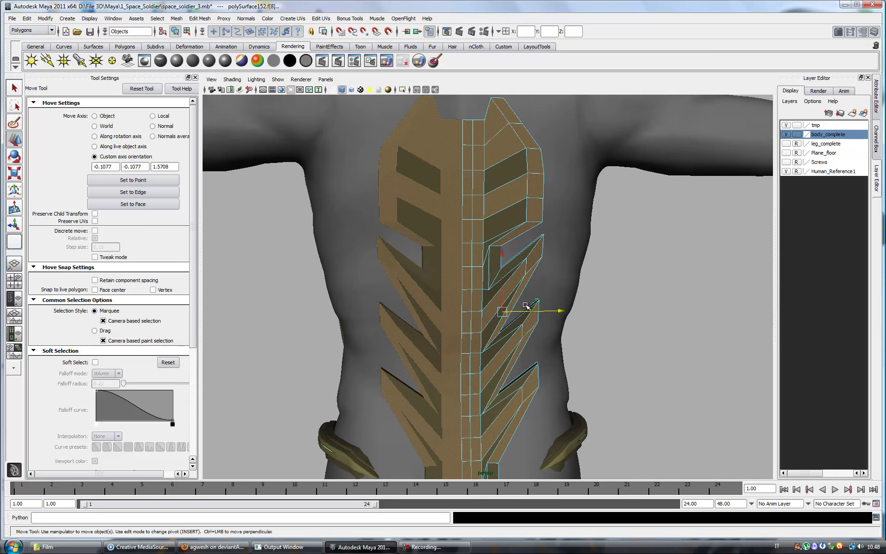
pyautogui.moveTo(508, 295)
pyautogui.keyDown('alt'); pyautogui.mouseDown()
pyautogui.moveTo(483, 305)
pyautogui.moveTo(512, 286)
pyautogui.moveTo(504, 292)
pyautogui.moveTo(517, 286)
pyautogui.moveTo(531, 307)
pyautogui.mouseUp(); pyautogui.keyUp('alt')
pyautogui.moveTo(421, 267)
pyautogui.keyDown('alt'); pyautogui.mouseDown()
pyautogui.moveTo(467, 268)
pyautogui.moveTo(466, 258)
pyautogui.moveTo(489, 286)
pyautogui.mouseUp(); pyautogui.keyUp('alt')
# Step: Isolate the fin half mesh, frame it, and show its low-poly vertices
pyautogui.press('q')
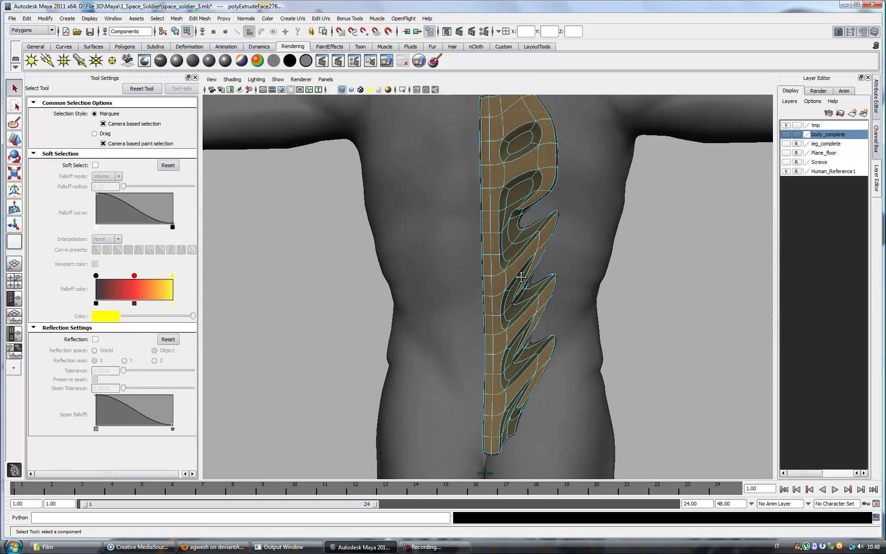
pyautogui.keyDown('alt'); pyautogui.moveTo(489, 286); pyautogui.dragTo(498, 295, button='right'); pyautogui.keyUp('alt')
pyautogui.keyDown('alt'); pyautogui.moveTo(499, 295); pyautogui.dragTo(554, 253); pyautogui.keyUp('alt')
pyautogui.hotkey('ctrl', '1')
pyautogui.press('f')
pyautogui.press('1')
pyautogui.press('F8')
# Step: Merge the stray fin vertices with the Merge Vertex Tool
pyautogui.click(200, 19)
pyautogui.click(232, 221)
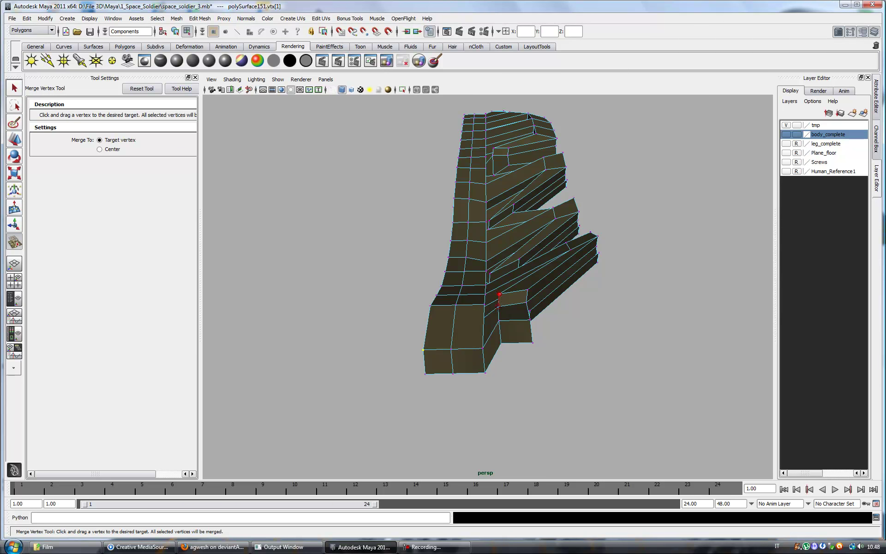
pyautogui.keyDown('alt'); pyautogui.moveTo(499, 294); pyautogui.dragTo(522, 352, button='right'); pyautogui.keyUp('alt')
pyautogui.click(500, 378)
pyautogui.moveTo(499, 285)
pyautogui.keyDown('alt'); pyautogui.mouseDown()
pyautogui.moveTo(539, 301)
pyautogui.moveTo(489, 251)
pyautogui.moveTo(463, 302)
pyautogui.mouseUp(); pyautogui.keyUp('alt')
pyautogui.click(489, 252)
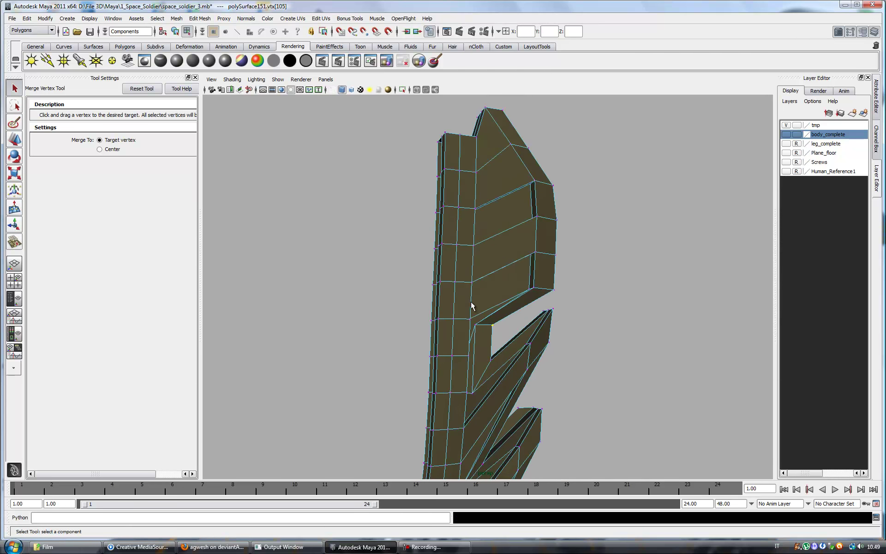
# Step: Turn smooth preview back on and select the slot edge loops by double-clicking
pyautogui.press('3')
pyautogui.press('q')
pyautogui.press('F2')
pyautogui.press('F10')
pyautogui.doubleClick(483, 307)
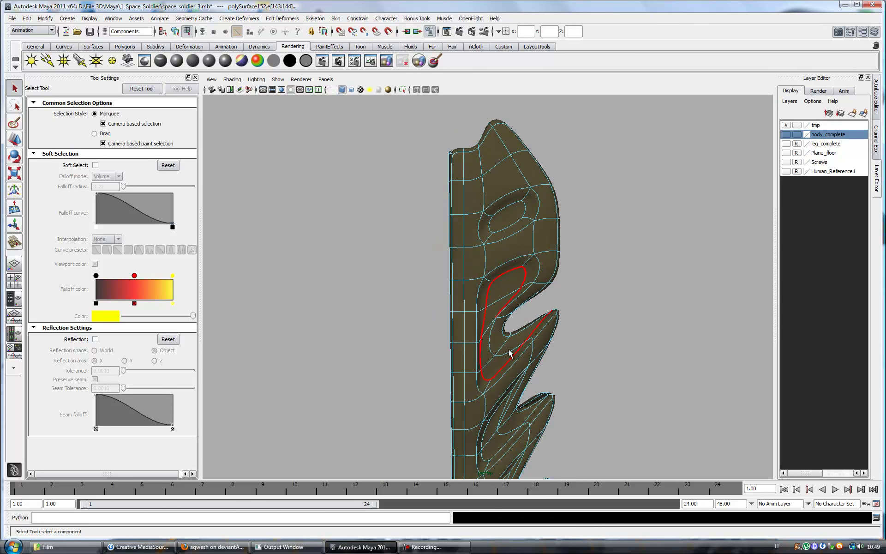
pyautogui.keyDown('alt'); pyautogui.moveTo(506, 320); pyautogui.dragTo(508, 261, button='middle'); pyautogui.keyUp('alt')
pyautogui.keyDown('alt'); pyautogui.moveTo(516, 294); pyautogui.dragTo(494, 318); pyautogui.keyUp('alt')
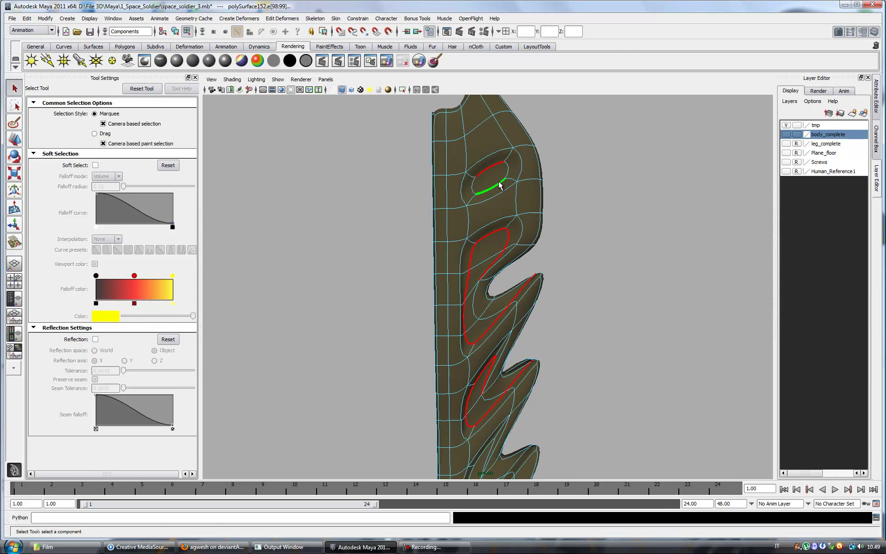
pyautogui.keyDown('alt'); pyautogui.moveTo(507, 170); pyautogui.dragTo(529, 112, button='middle'); pyautogui.keyUp('alt')
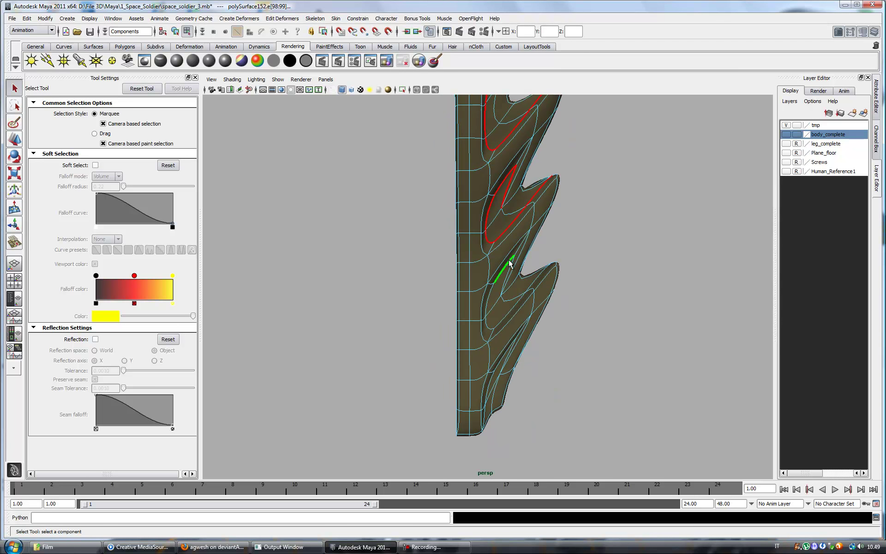
pyautogui.keyDown('alt'); pyautogui.moveTo(515, 362); pyautogui.dragTo(524, 336); pyautogui.keyUp('alt')
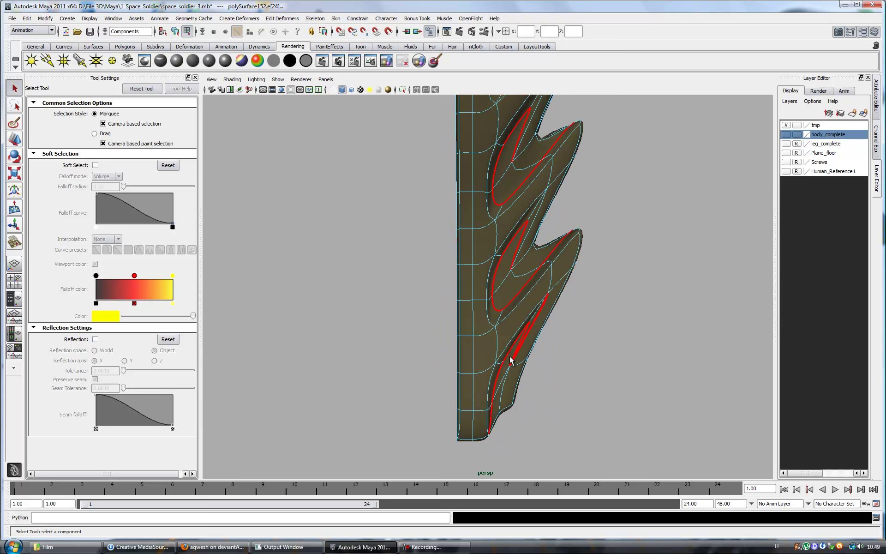
# Step: Crease the selected slot edge loops with the Crease Tool, then return to object mode
pyautogui.press('F3')
pyautogui.click(200, 18)
pyautogui.click(217, 271)
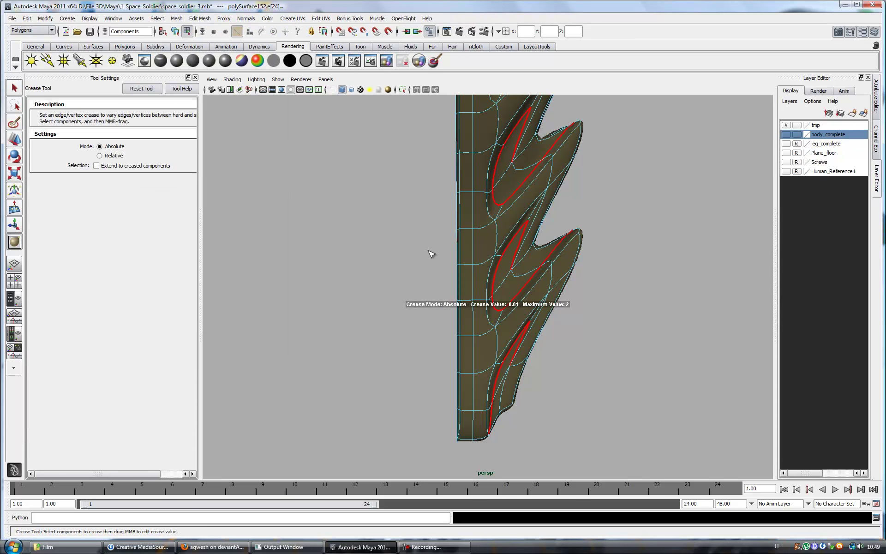
pyautogui.press('q')
pyautogui.press('F8')
pyautogui.click(785, 134)
pyautogui.keyDown('alt'); pyautogui.moveTo(592, 247); pyautogui.dragTo(520, 210); pyautogui.keyUp('alt')
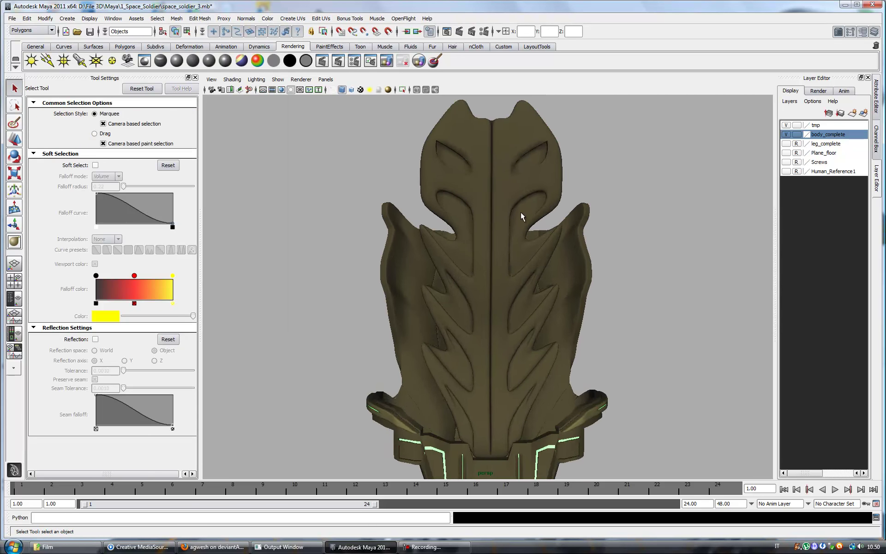
# Step: In face mode, select a face near the plate's bottom and undo the accidental move
pyautogui.rightClick(520, 199)
pyautogui.click(523, 221)
pyautogui.keyDown('alt'); pyautogui.moveTo(536, 255); pyautogui.dragTo(492, 242); pyautogui.keyUp('alt')
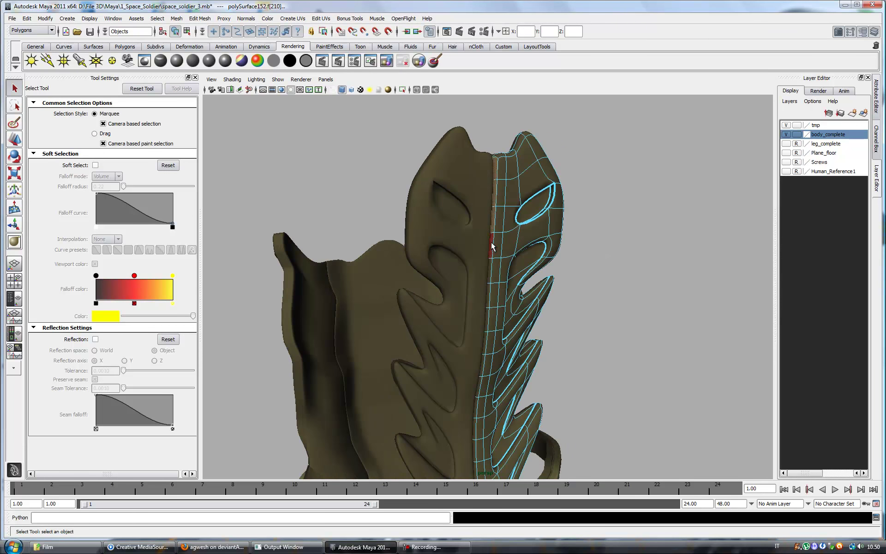
pyautogui.keyDown('alt'); pyautogui.moveTo(487, 326); pyautogui.dragTo(483, 220, button='middle'); pyautogui.keyUp('alt')
pyautogui.click(480, 400)
pyautogui.keyDown('alt'); pyautogui.moveTo(468, 402); pyautogui.dragTo(489, 224); pyautogui.keyUp('alt')
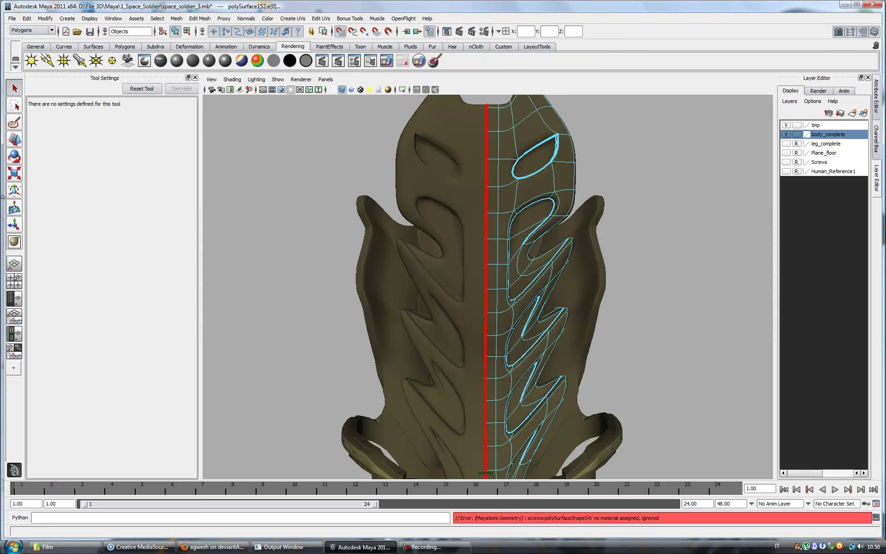
pyautogui.hotkey('ctrl', 'z')
# Step: Select the whole spine plate front-on and turn off smooth preview
pyautogui.press('q')
pyautogui.click(710, 320)
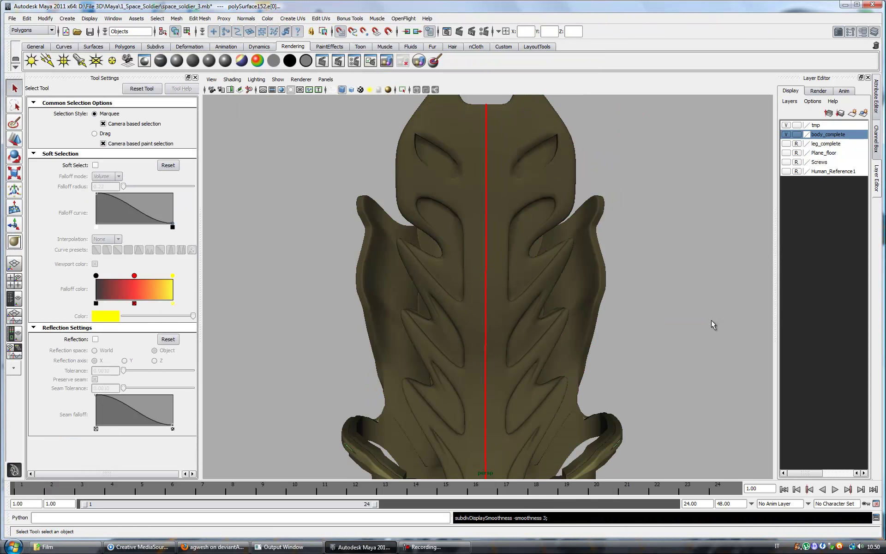
pyautogui.keyDown('alt'); pyautogui.moveTo(710, 320); pyautogui.dragTo(585, 333, button='right'); pyautogui.keyUp('alt')
pyautogui.moveTo(541, 340)
pyautogui.keyDown('alt'); pyautogui.mouseDown()
pyautogui.moveTo(549, 356)
pyautogui.moveTo(530, 368)
pyautogui.moveTo(519, 318)
pyautogui.moveTo(529, 324)
pyautogui.mouseUp(); pyautogui.keyUp('alt')
pyautogui.click(518, 318)
pyautogui.moveTo(530, 324)
pyautogui.keyDown('alt'); pyautogui.mouseDown(button='right')
pyautogui.moveTo(499, 248)
pyautogui.moveTo(495, 281)
pyautogui.mouseUp(button='right'); pyautogui.keyUp('alt')
pyautogui.keyDown('alt'); pyautogui.moveTo(495, 281); pyautogui.dragTo(502, 277); pyautogui.keyUp('alt')
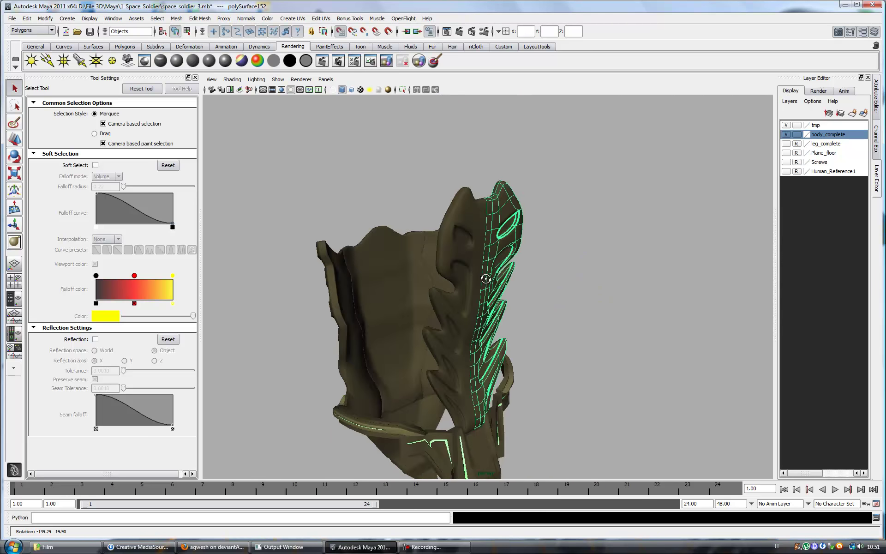
pyautogui.press('1')
pyautogui.click(199, 19)
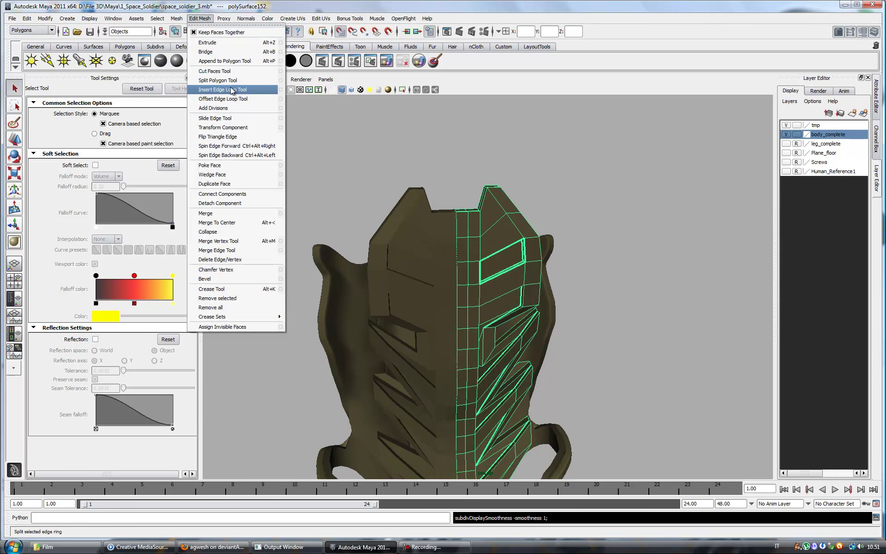
# Step: Insert edge loops along the slim strap beside the finned back plate
pyautogui.click(232, 90)
pyautogui.moveTo(518, 222)
pyautogui.keyDown('alt'); pyautogui.mouseDown()
pyautogui.moveTo(514, 257)
pyautogui.moveTo(471, 291)
pyautogui.moveTo(470, 259)
pyautogui.mouseUp(); pyautogui.keyUp('alt')
pyautogui.keyDown('alt'); pyautogui.moveTo(543, 313); pyautogui.dragTo(527, 278); pyautogui.keyUp('alt')
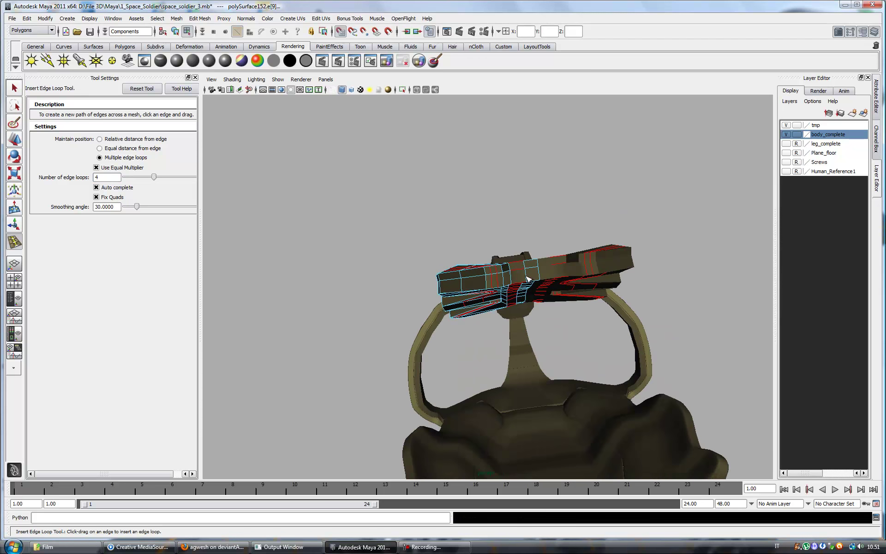
# Step: Reselect the finned back plate in object mode and switch it to edge selection
pyautogui.press('q')
pyautogui.press('F8')
pyautogui.click(589, 312)
pyautogui.moveTo(589, 312)
pyautogui.keyDown('alt'); pyautogui.mouseDown()
pyautogui.moveTo(530, 306)
pyautogui.moveTo(517, 256)
pyautogui.moveTo(524, 357)
pyautogui.moveTo(593, 366)
pyautogui.moveTo(600, 358)
pyautogui.moveTo(494, 348)
pyautogui.mouseUp(); pyautogui.keyUp('alt')
pyautogui.click(524, 357)
pyautogui.press('F10')
# Step: Undo stray fin edge selections and face moves while inspecting the fins from several angles
pyautogui.press('z')
pyautogui.press('z')
pyautogui.press('z')
pyautogui.press('z')
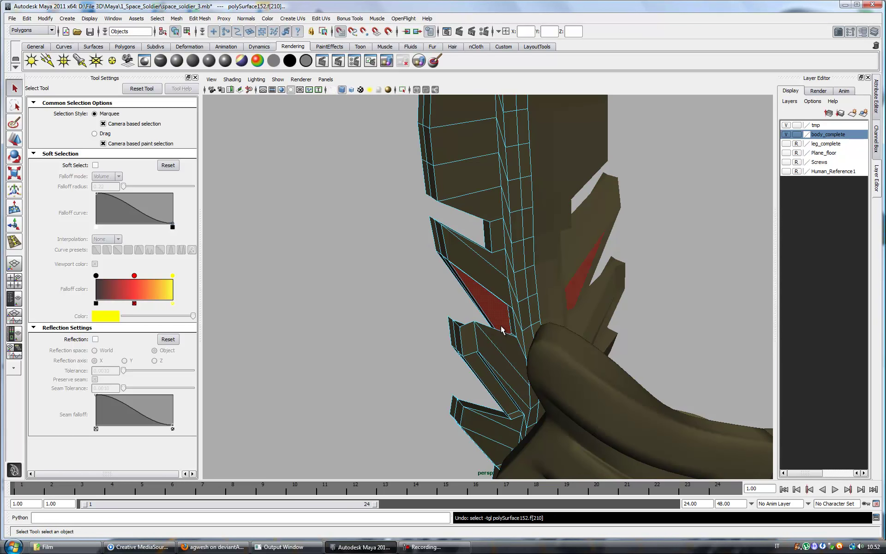
pyautogui.press('z')
pyautogui.doubleClick(531, 344)
pyautogui.keyDown('alt'); pyautogui.moveTo(530, 340); pyautogui.dragTo(524, 347); pyautogui.keyUp('alt')
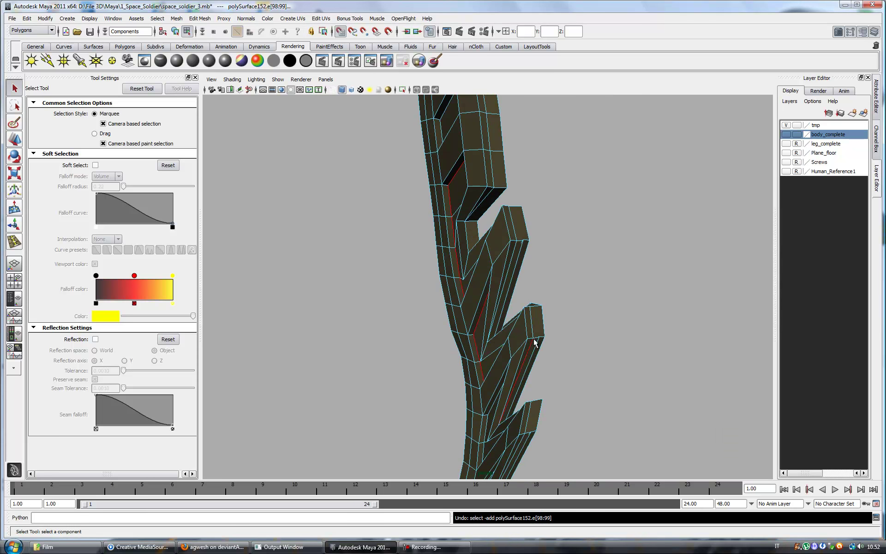
pyautogui.press('z')
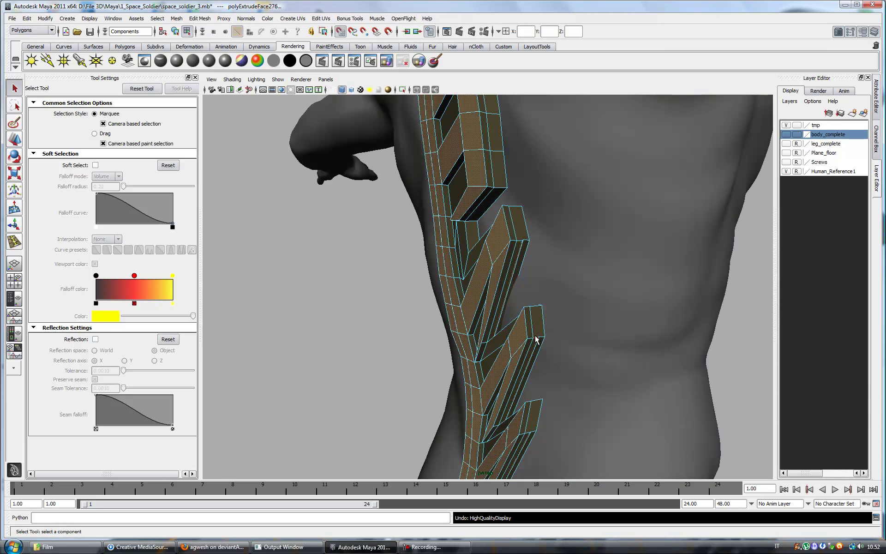
pyautogui.press('z')
pyautogui.press('z')
pyautogui.keyDown('alt'); pyautogui.moveTo(499, 311); pyautogui.dragTo(516, 327); pyautogui.keyUp('alt')
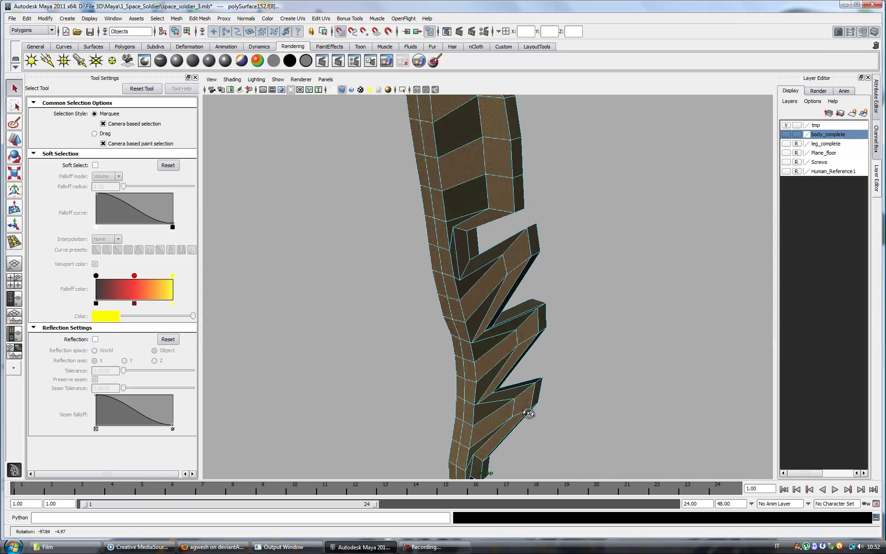
pyautogui.press('z')
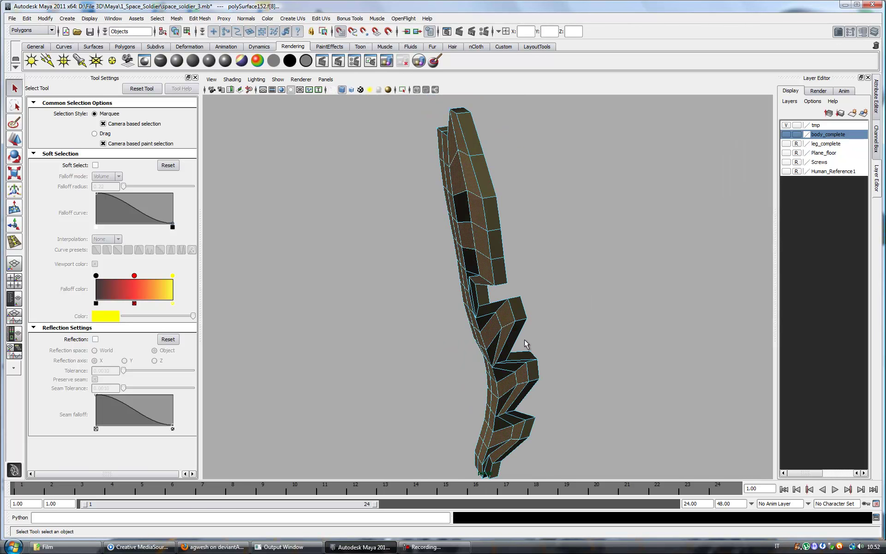
pyautogui.press('z')
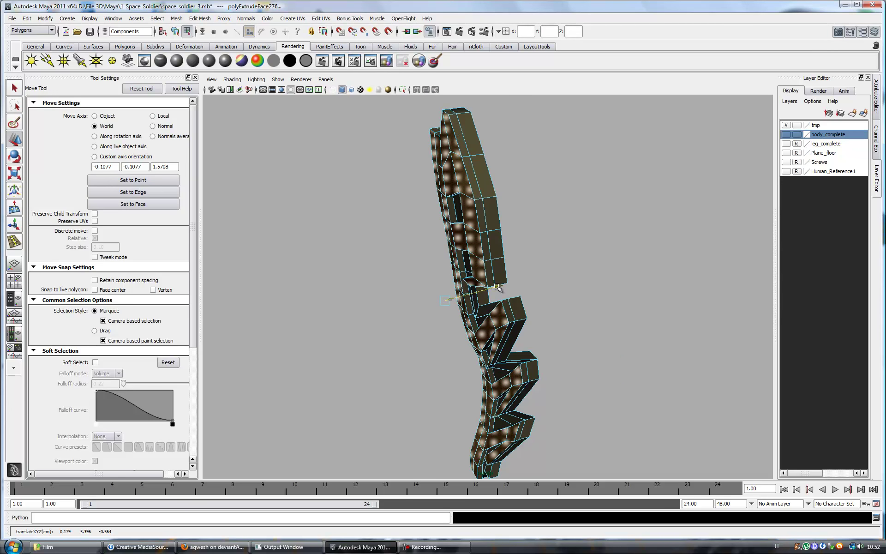
pyautogui.press('z')
pyautogui.press('z')
pyautogui.moveTo(524, 290)
pyautogui.keyDown('alt'); pyautogui.mouseDown()
pyautogui.moveTo(512, 258)
pyautogui.moveTo(501, 259)
pyautogui.mouseUp(); pyautogui.keyUp('alt')
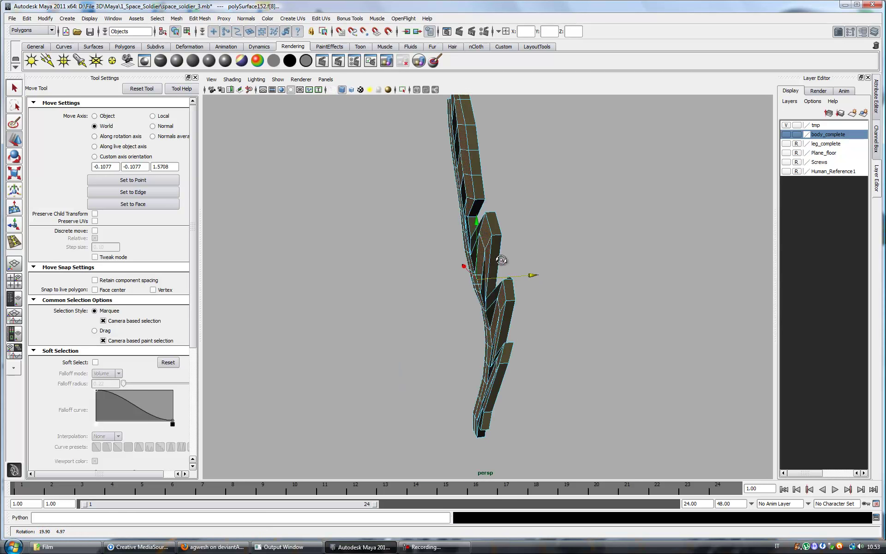
pyautogui.press('z')
pyautogui.press('z')
pyautogui.press('z')
pyautogui.moveTo(500, 304)
pyautogui.keyDown('alt'); pyautogui.mouseDown()
pyautogui.moveTo(533, 318)
pyautogui.moveTo(520, 368)
pyautogui.moveTo(501, 323)
pyautogui.moveTo(486, 337)
pyautogui.mouseUp(); pyautogui.keyUp('alt')
# Step: Merge the stray vertex at the lower fin's inner corner into its neighbour with Merge Vertex Tool
pyautogui.click(200, 18)
pyautogui.click(212, 239)
pyautogui.click(486, 336)
pyautogui.keyDown('alt'); pyautogui.moveTo(486, 337); pyautogui.dragTo(478, 473, button='right'); pyautogui.keyUp('alt')
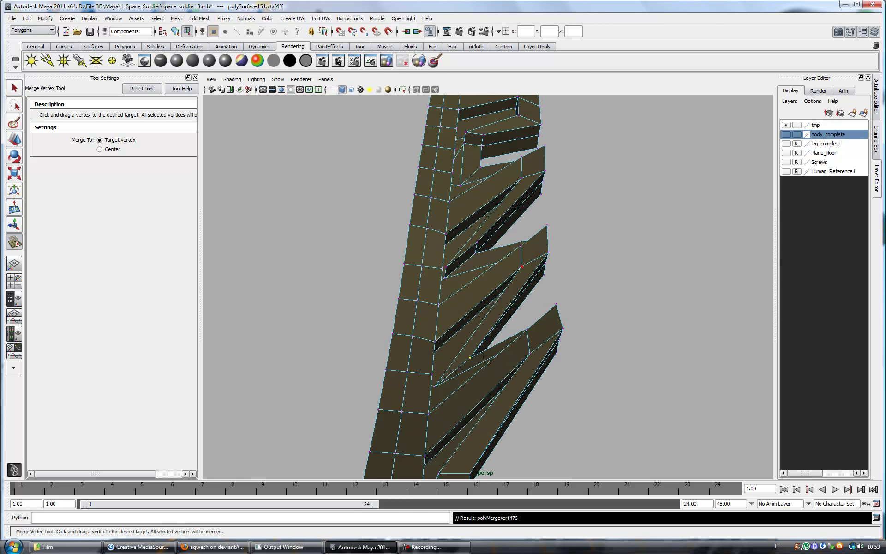
pyautogui.moveTo(477, 253); pyautogui.dragTo(477, 242)
# Step: With smooth preview on, select the slot edge loop and the groove edges down the spikes
pyautogui.press('q')
pyautogui.press('3')
pyautogui.moveTo(534, 271)
pyautogui.keyDown('alt'); pyautogui.mouseDown()
pyautogui.moveTo(469, 267)
pyautogui.moveTo(480, 258)
pyautogui.mouseUp(); pyautogui.keyUp('alt')
pyautogui.moveTo(418, 189); pyautogui.dragTo(401, 194, button='right')
pyautogui.doubleClick(477, 190)
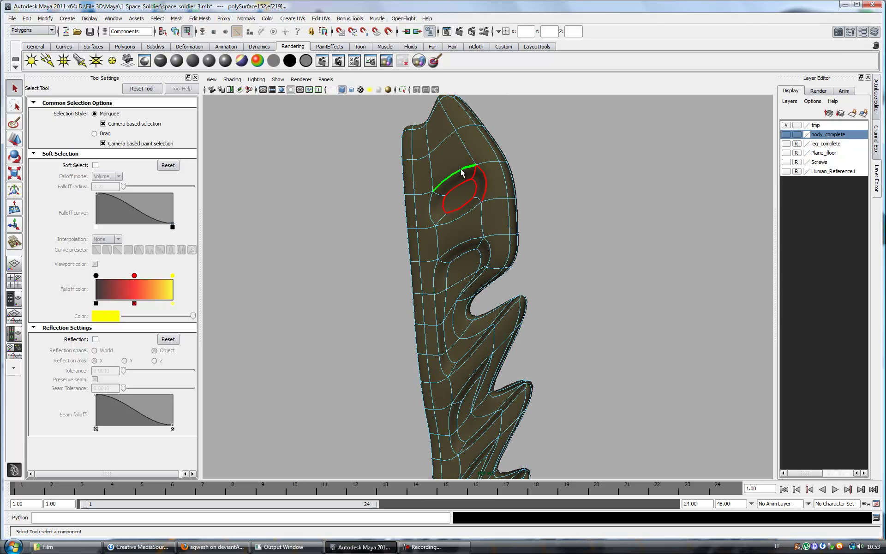
pyautogui.keyDown('alt'); pyautogui.moveTo(469, 351); pyautogui.dragTo(476, 240, button='middle'); pyautogui.keyUp('alt')
pyautogui.keyDown('shift'); pyautogui.click(477, 271); pyautogui.keyUp('shift')
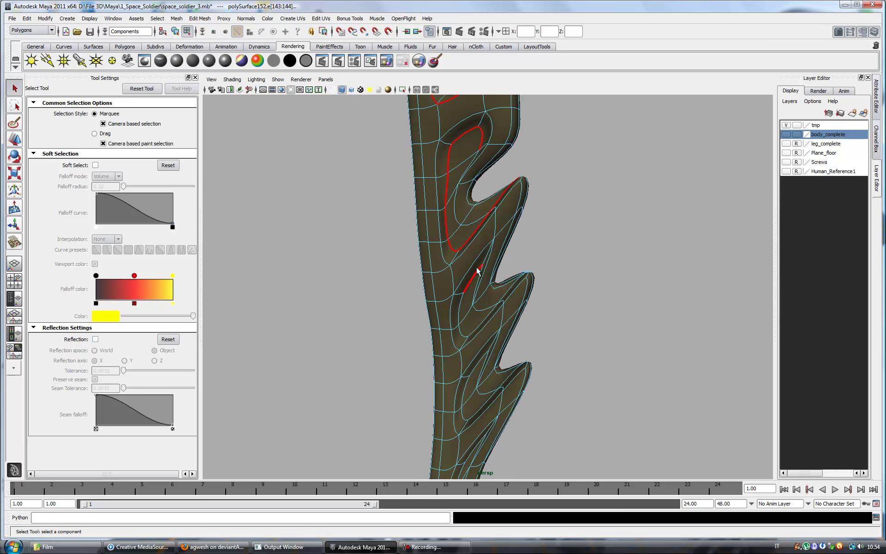
pyautogui.keyDown('shift'); pyautogui.click(478, 324); pyautogui.keyUp('shift')
pyautogui.keyDown('alt'); pyautogui.moveTo(473, 121); pyautogui.dragTo(488, 134); pyautogui.keyUp('alt')
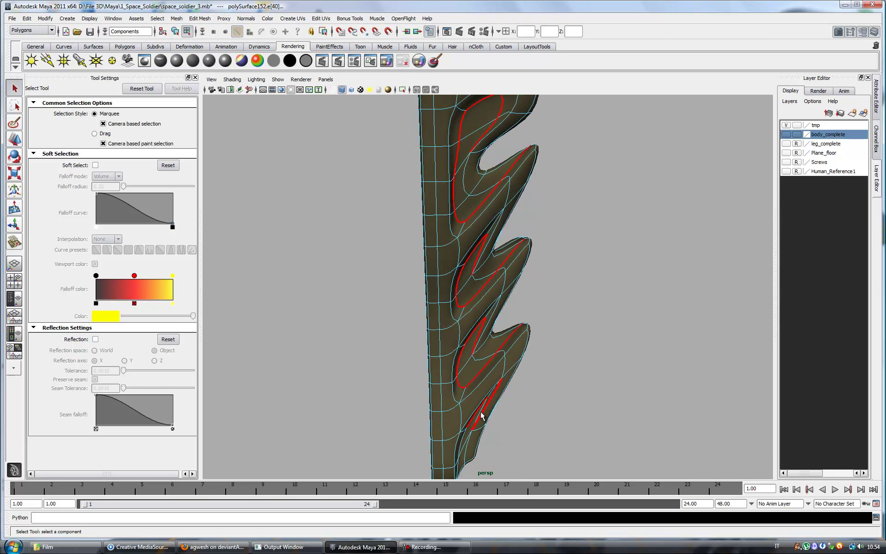
pyautogui.keyDown('alt'); pyautogui.moveTo(481, 415); pyautogui.dragTo(513, 323, button='middle'); pyautogui.keyUp('alt')
# Step: Crease the selected slot and groove edges sharp with the Crease Tool
pyautogui.click(200, 18)
pyautogui.click(256, 126)
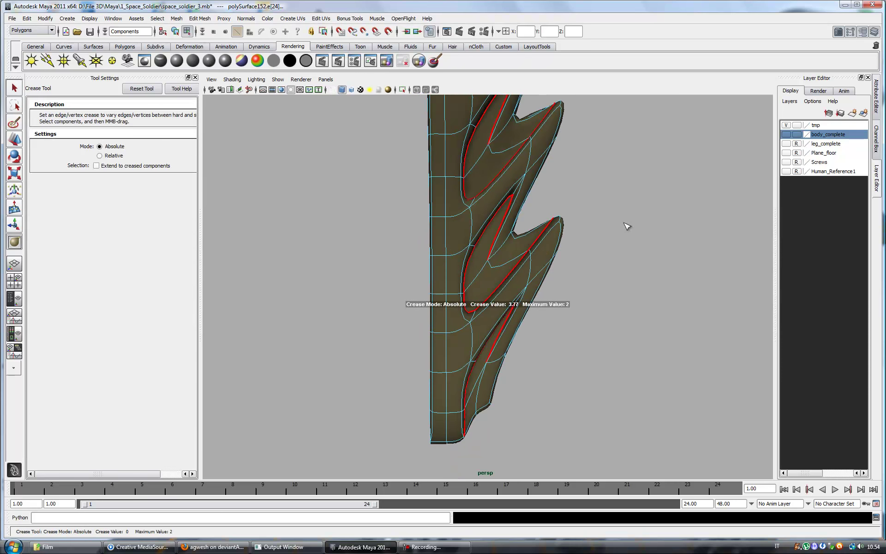
pyautogui.press('q')
pyautogui.keyDown('alt'); pyautogui.moveTo(518, 174); pyautogui.dragTo(529, 195, button='middle'); pyautogui.keyUp('alt')
pyautogui.press('F8')
# Step: Select a face on the plate and turn the body_complete layer back on
pyautogui.moveTo(528, 195)
pyautogui.keyDown('alt'); pyautogui.mouseDown()
pyautogui.moveTo(522, 239)
pyautogui.moveTo(513, 222)
pyautogui.mouseUp(); pyautogui.keyUp('alt')
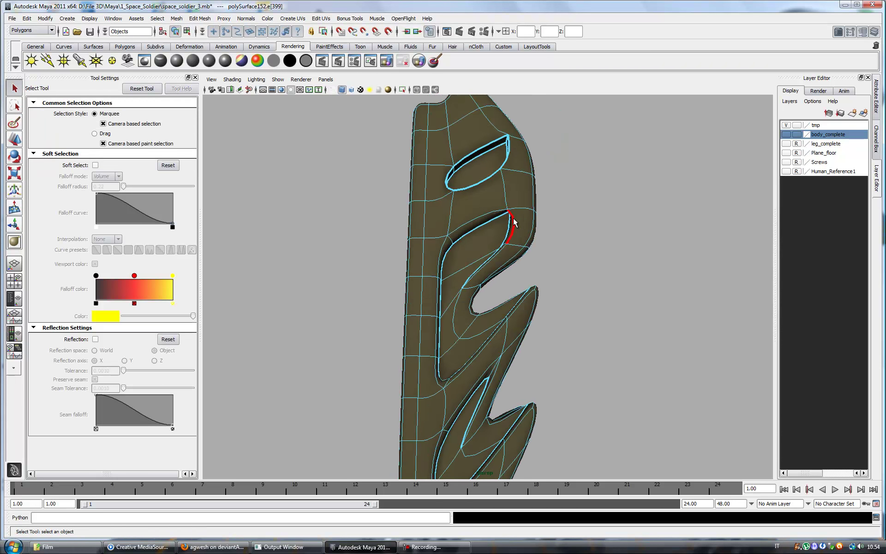
pyautogui.moveTo(510, 239); pyautogui.dragTo(559, 229, button='right')
pyautogui.moveTo(559, 229)
pyautogui.keyDown('alt'); pyautogui.mouseDown()
pyautogui.moveTo(562, 311)
pyautogui.moveTo(526, 317)
pyautogui.moveTo(488, 300)
pyautogui.moveTo(647, 237)
pyautogui.moveTo(488, 287)
pyautogui.moveTo(498, 323)
pyautogui.mouseUp(); pyautogui.keyUp('alt')
pyautogui.keyDown('alt'); pyautogui.moveTo(498, 323); pyautogui.dragTo(504, 418, button='middle'); pyautogui.keyUp('alt')
pyautogui.click(481, 378)
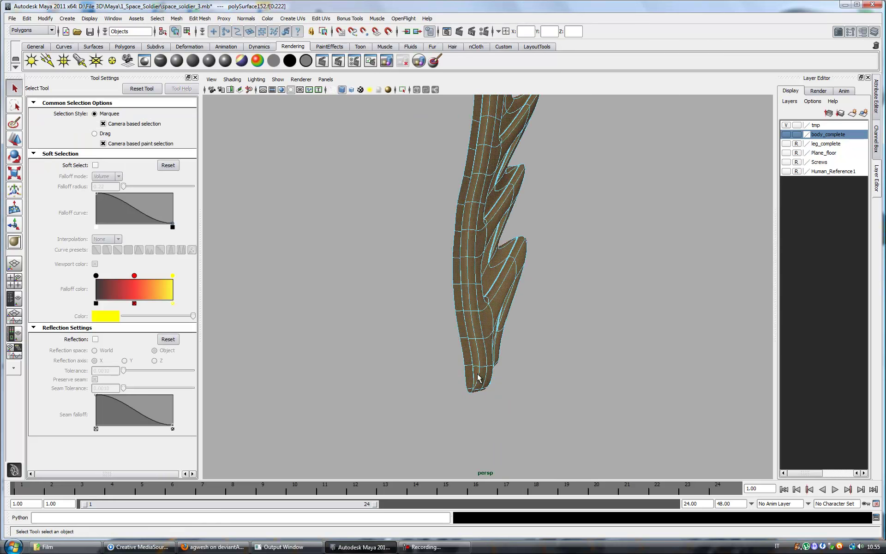
pyautogui.click(786, 134)
# Step: Select the plate's centre seam edge from the front of the torso
pyautogui.keyDown('alt'); pyautogui.moveTo(476, 194); pyautogui.dragTo(476, 235, button='middle'); pyautogui.keyUp('alt')
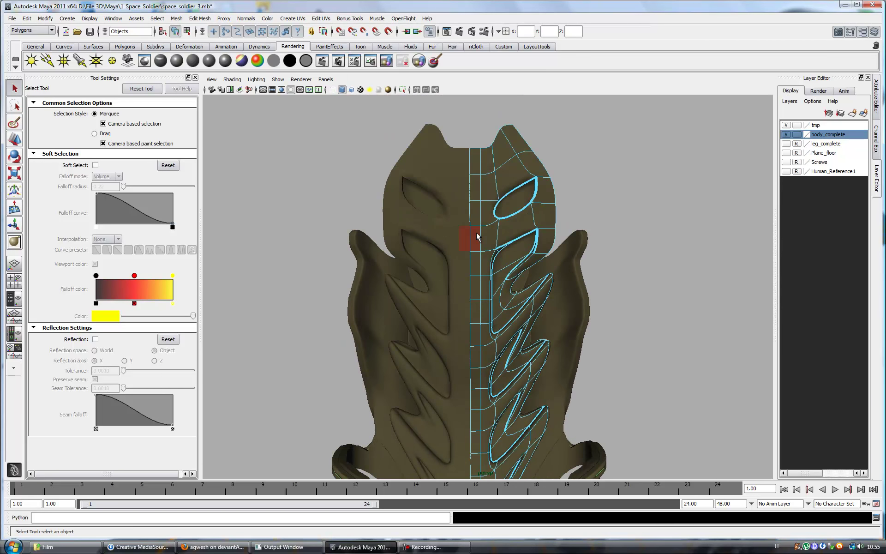
pyautogui.rightClick(467, 163)
pyautogui.keyDown('alt'); pyautogui.moveTo(469, 323); pyautogui.dragTo(469, 210, button='middle'); pyautogui.keyUp('alt')
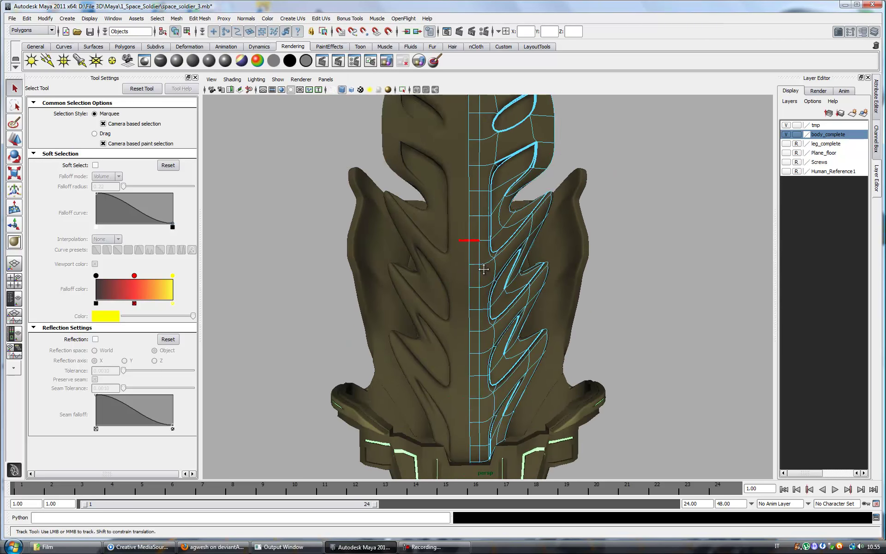
pyautogui.click(468, 213)
pyautogui.press('w')
pyautogui.press('q')
# Step: Undo the recent edge loop and selection changes along the plate's side
pyautogui.keyDown('alt'); pyautogui.moveTo(514, 188); pyautogui.dragTo(474, 263); pyautogui.keyUp('alt')
pyautogui.hotkey('ctrl', 'z')
pyautogui.hotkey('ctrl', 'z')
pyautogui.hotkey('ctrl', 'z')
pyautogui.hotkey('ctrl', 'z')
pyautogui.hotkey('ctrl', 'z')
pyautogui.hotkey('ctrl', 'z')
pyautogui.hotkey('ctrl', 'z')
pyautogui.hotkey('ctrl', 'z')
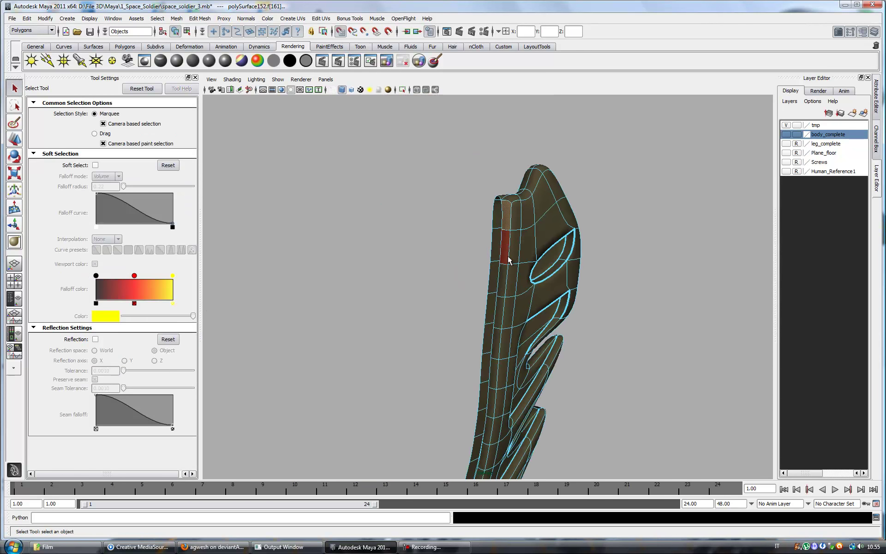
pyautogui.hotkey('ctrl', 'z')
pyautogui.hotkey('ctrl', 'z')
pyautogui.hotkey('ctrl', 'z')
pyautogui.hotkey('ctrl', 'z')
pyautogui.hotkey('ctrl', 'z')
pyautogui.hotkey('ctrl', 'z')
pyautogui.hotkey('ctrl', 'z')
pyautogui.hotkey('ctrl', 'z')
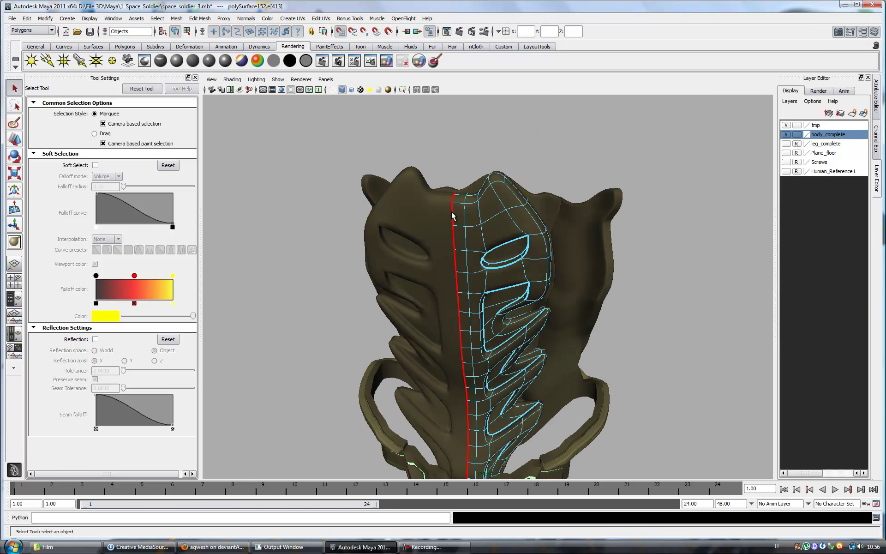
pyautogui.press('w')
pyautogui.hotkey('ctrl', 'z')
pyautogui.hotkey('ctrl', 'z')
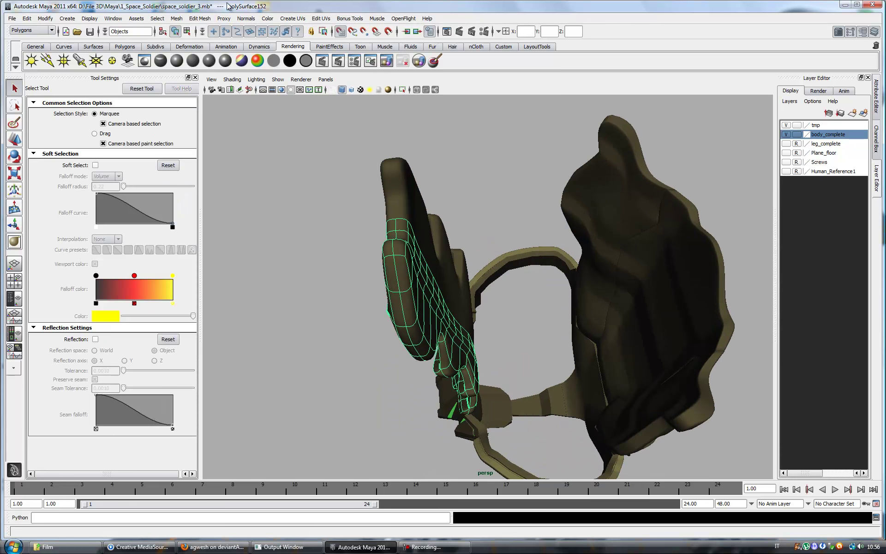
pyautogui.hotkey('ctrl', 'z')
pyautogui.hotkey('ctrl', 'z')
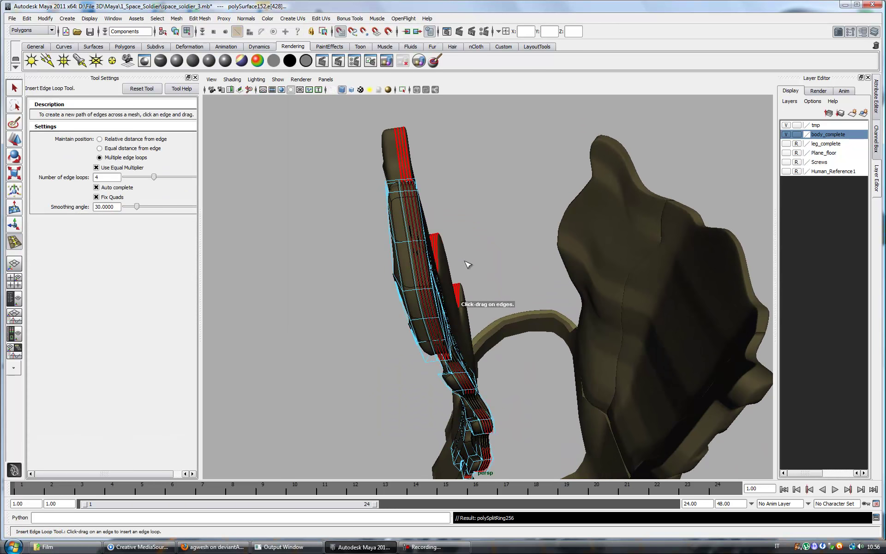
# Step: Undo the side loops and insert two edge loops alongside the fin grooves
pyautogui.hotkey('ctrl', 'z')
pyautogui.moveTo(429, 249)
pyautogui.keyDown('alt'); pyautogui.mouseDown()
pyautogui.moveTo(441, 259)
pyautogui.moveTo(465, 254)
pyautogui.moveTo(510, 281)
pyautogui.moveTo(508, 295)
pyautogui.mouseUp(); pyautogui.keyUp('alt')
pyautogui.hotkey('ctrl', 'z')
pyautogui.press('3')
pyautogui.press('g')
pyautogui.moveTo(147, 181); pyautogui.dragTo(139, 178)
pyautogui.click(563, 177)
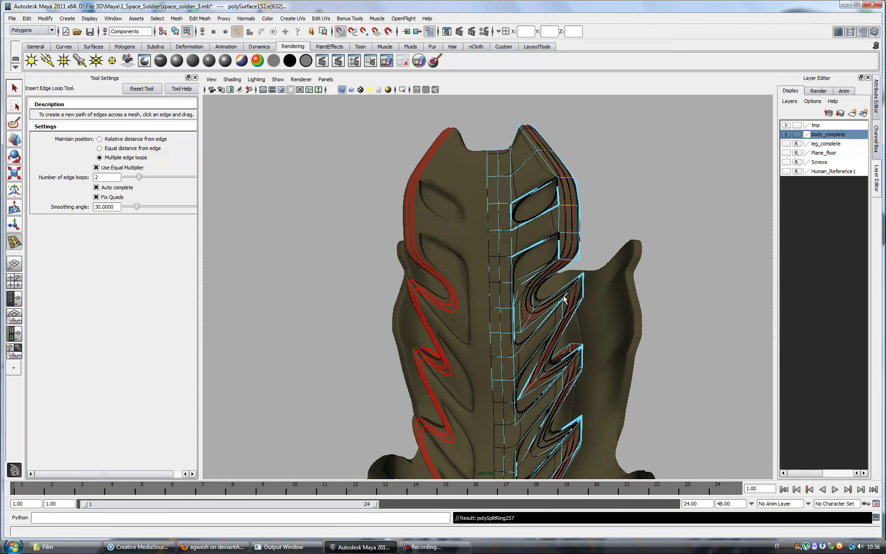
# Step: Reselect the back plate and pick edges along its side in edge mode
pyautogui.press('F8')
pyautogui.press('q')
pyautogui.moveTo(642, 300)
pyautogui.keyDown('alt'); pyautogui.mouseDown()
pyautogui.moveTo(569, 300)
pyautogui.moveTo(530, 346)
pyautogui.moveTo(618, 355)
pyautogui.moveTo(480, 367)
pyautogui.moveTo(536, 331)
pyautogui.moveTo(535, 365)
pyautogui.moveTo(543, 352)
pyautogui.moveTo(484, 376)
pyautogui.moveTo(496, 370)
pyautogui.mouseUp(); pyautogui.keyUp('alt')
pyautogui.click(618, 355)
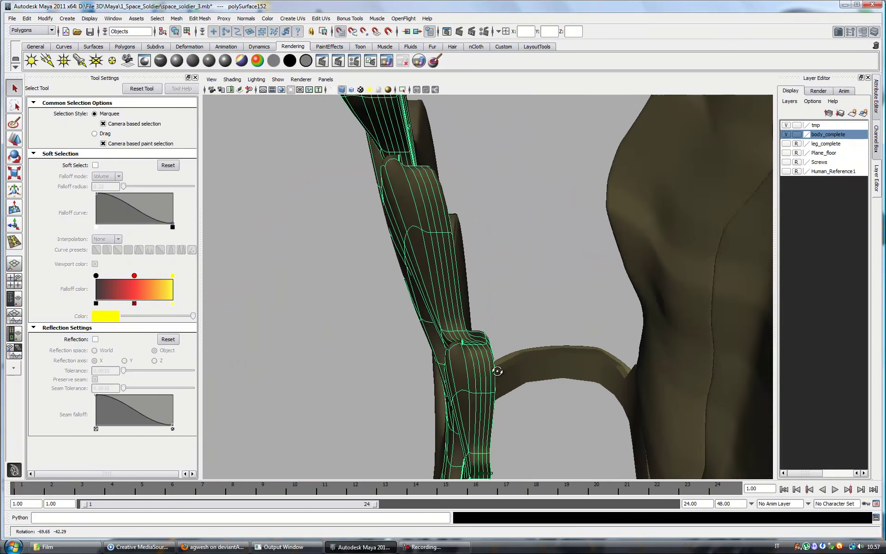
pyautogui.moveTo(458, 361); pyautogui.dragTo(458, 349, button='right')
pyautogui.click(461, 376)
pyautogui.moveTo(462, 376)
pyautogui.keyDown('alt'); pyautogui.mouseDown()
pyautogui.moveTo(404, 259)
pyautogui.moveTo(423, 393)
pyautogui.moveTo(404, 178)
pyautogui.moveTo(555, 352)
pyautogui.moveTo(490, 376)
pyautogui.moveTo(461, 277)
pyautogui.mouseUp(); pyautogui.keyUp('alt')
pyautogui.click(455, 379)
# Step: Crease the fin tips with the Crease Tool, then restore the earlier edge selection
pyautogui.click(200, 18)
pyautogui.click(242, 264)
pyautogui.moveTo(638, 217)
pyautogui.keyDown('alt'); pyautogui.mouseDown()
pyautogui.moveTo(515, 257)
pyautogui.moveTo(678, 292)
pyautogui.moveTo(642, 309)
pyautogui.moveTo(496, 340)
pyautogui.moveTo(568, 359)
pyautogui.moveTo(478, 358)
pyautogui.moveTo(518, 388)
pyautogui.moveTo(507, 392)
pyautogui.mouseUp(); pyautogui.keyUp('alt')
pyautogui.press('q')
pyautogui.click(679, 291)
pyautogui.hotkey('ctrl', 'z')
# Step: Insert a new edge loop across the front of the plate
pyautogui.press('F8')
pyautogui.click(199, 19)
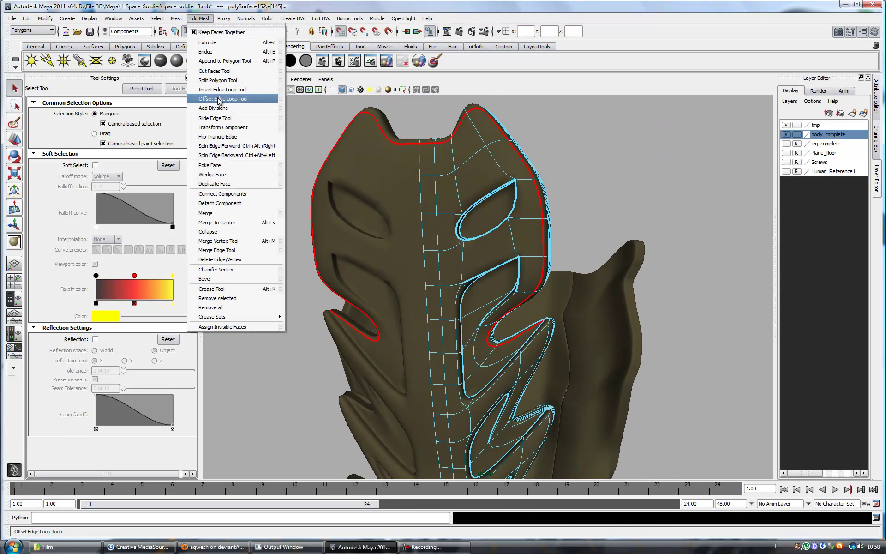
pyautogui.click(223, 90)
pyautogui.moveTo(455, 199)
pyautogui.keyDown('alt'); pyautogui.mouseDown()
pyautogui.moveTo(486, 254)
pyautogui.moveTo(445, 364)
pyautogui.mouseUp(); pyautogui.keyUp('alt')
pyautogui.click(451, 343)
# Step: Extrude a face near the plate's top in the unsmoothed view
pyautogui.press('q')
pyautogui.press('1')
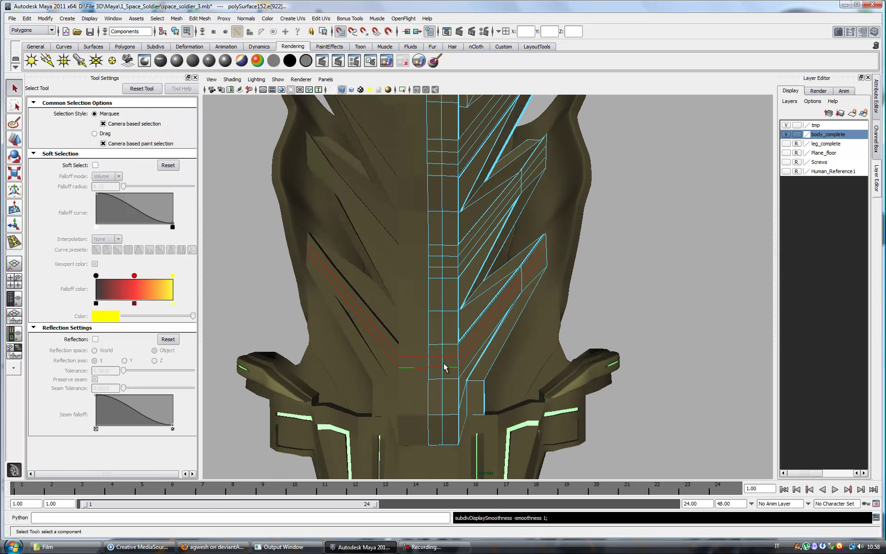
pyautogui.keyDown('alt'); pyautogui.moveTo(480, 244); pyautogui.dragTo(409, 277, button='middle'); pyautogui.keyUp('alt')
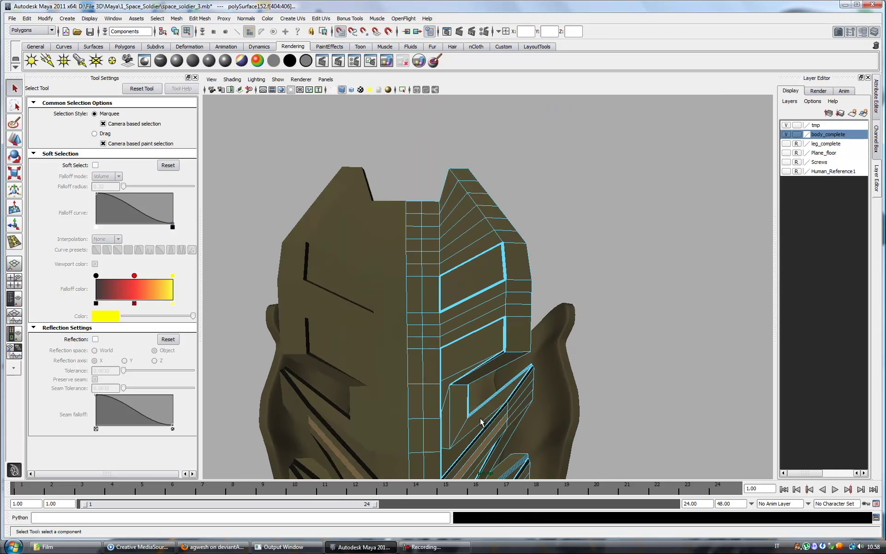
pyautogui.click(409, 276)
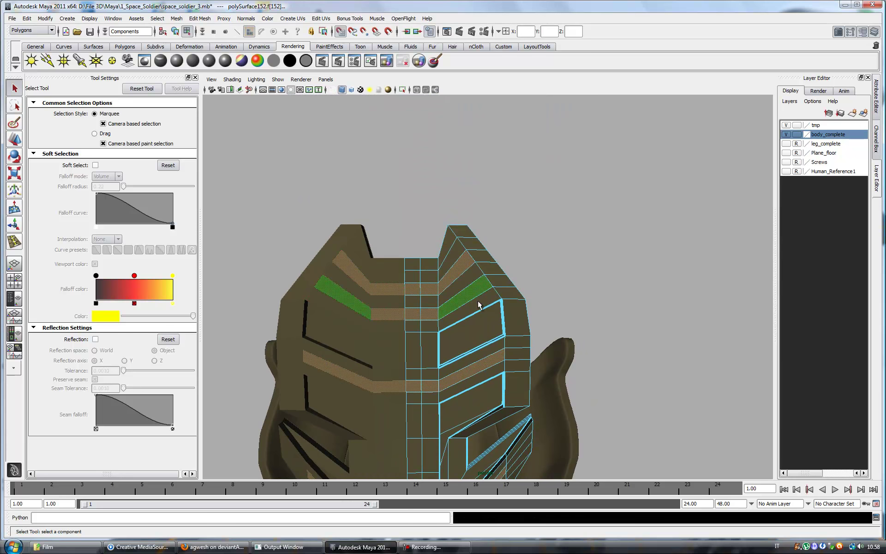
pyautogui.keyDown('alt'); pyautogui.moveTo(447, 276); pyautogui.dragTo(369, 276); pyautogui.keyUp('alt')
pyautogui.hotkey('ctrl', 'e')
pyautogui.press('w')
pyautogui.click(95, 126)
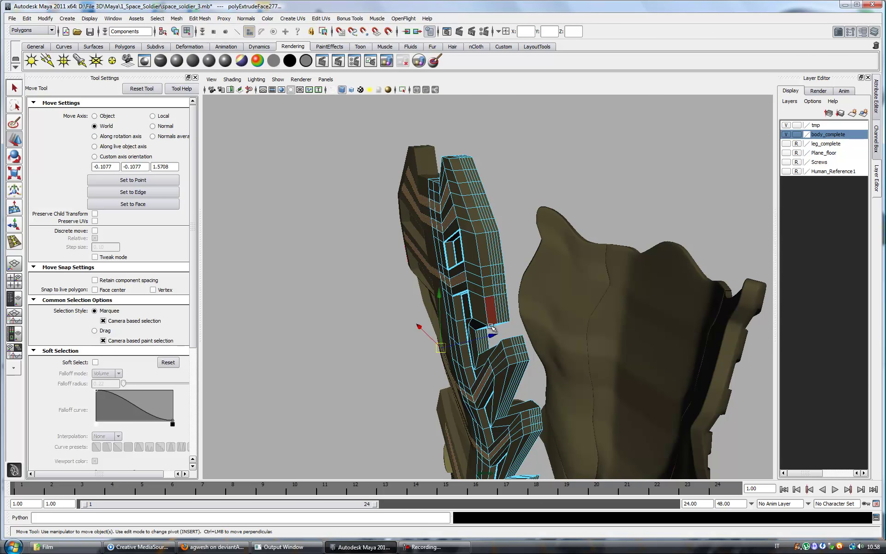
# Step: Return to smooth preview and view the front of the plate's top groove
pyautogui.press('q')
pyautogui.press('3')
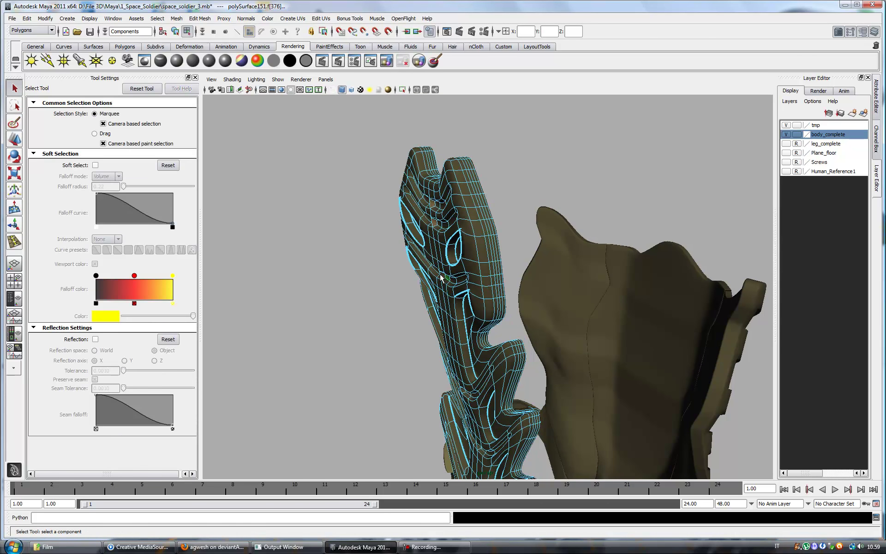
pyautogui.keyDown('alt'); pyautogui.moveTo(441, 277); pyautogui.dragTo(474, 315); pyautogui.keyUp('alt')
pyautogui.click(425, 276)
pyautogui.moveTo(425, 277)
pyautogui.keyDown('alt'); pyautogui.mouseDown()
pyautogui.moveTo(405, 302)
pyautogui.moveTo(379, 282)
pyautogui.mouseUp(); pyautogui.keyUp('alt')
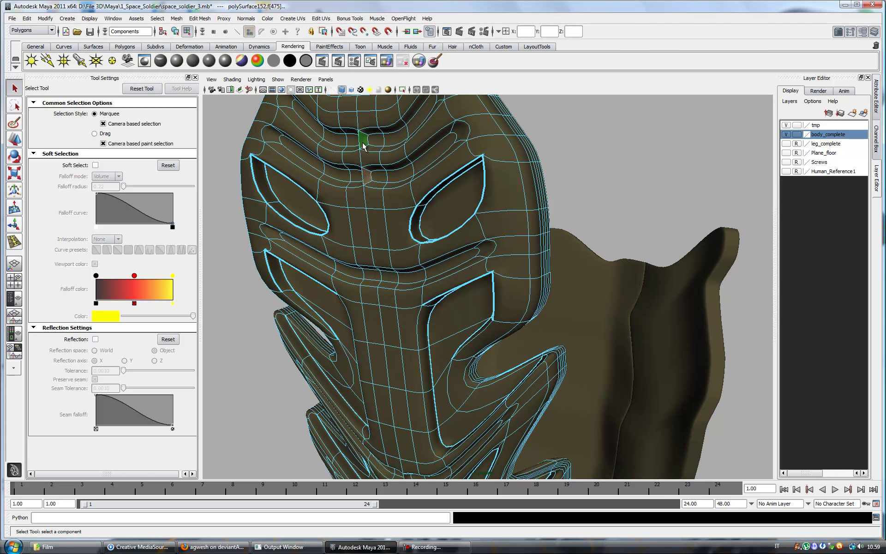
# Step: Bring the upper groove edge loops into view and crease them with the Crease Tool
pyautogui.keyDown('alt'); pyautogui.moveTo(363, 146); pyautogui.dragTo(473, 217); pyautogui.keyUp('alt')
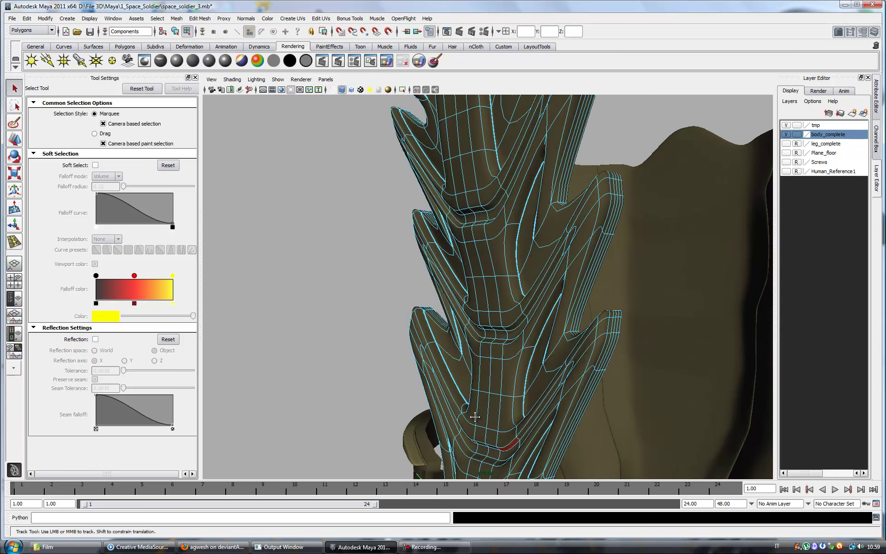
pyautogui.press('[')
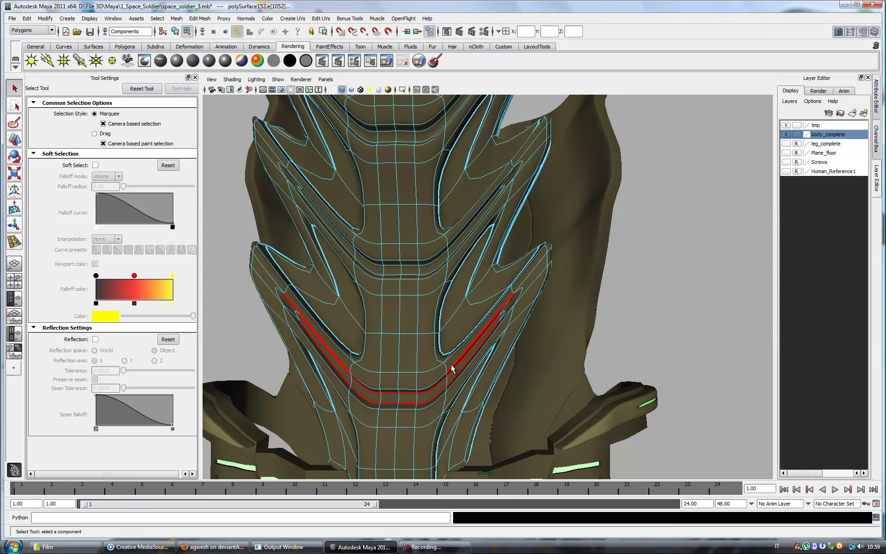
pyautogui.scroll(2, 476, 362)
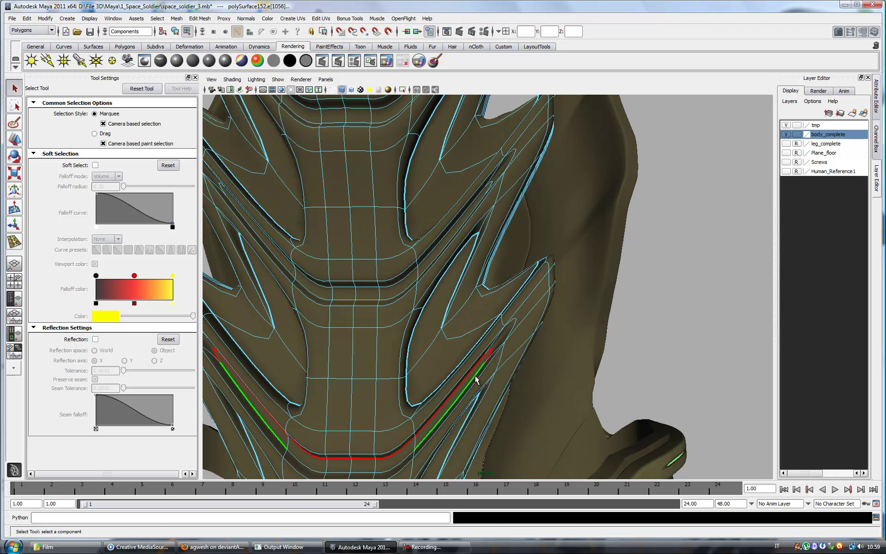
pyautogui.keyDown('alt'); pyautogui.moveTo(493, 183); pyautogui.dragTo(486, 339, button='middle'); pyautogui.keyUp('alt')
pyautogui.press('[')
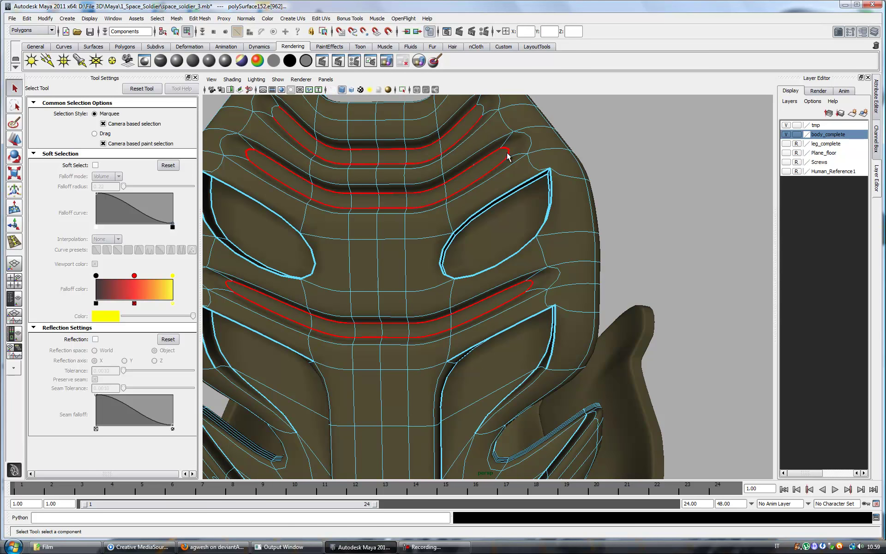
pyautogui.click(200, 19)
pyautogui.click(217, 297)
# Step: Return to object mode, orbit out to view the armour from behind, and deselect the lower piece
pyautogui.moveTo(510, 277); pyautogui.dragTo(517, 270, button='right')
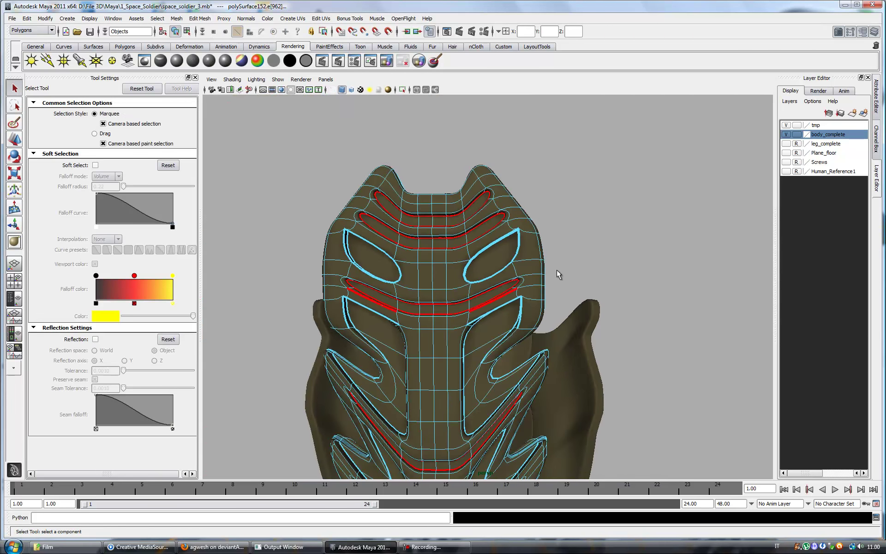
pyautogui.scroll(-5, 546, 302)
pyautogui.moveTo(546, 303)
pyautogui.keyDown('alt'); pyautogui.mouseDown()
pyautogui.moveTo(609, 382)
pyautogui.moveTo(536, 264)
pyautogui.moveTo(550, 267)
pyautogui.mouseUp(); pyautogui.keyUp('alt')
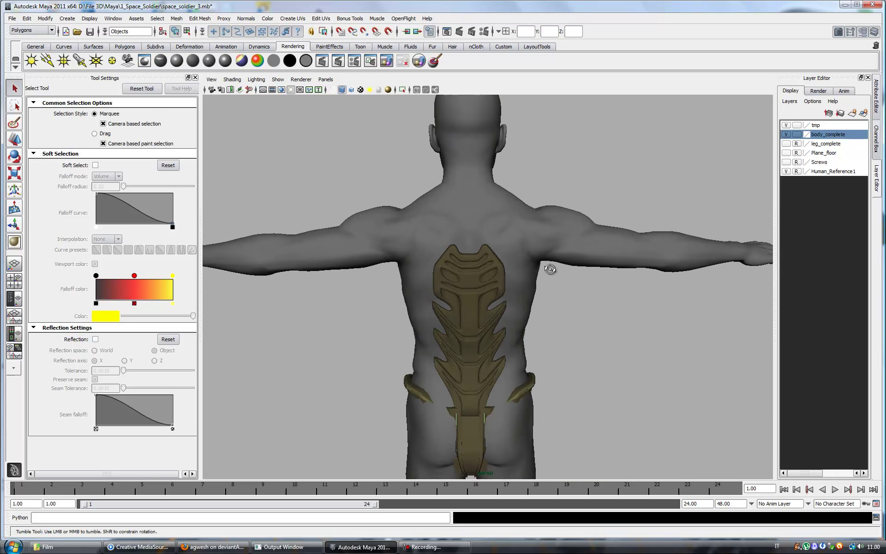
pyautogui.hotkey('ctrl', '1')
pyautogui.moveTo(468, 387)
pyautogui.mouseDown()
pyautogui.moveTo(564, 391)
pyautogui.moveTo(595, 352)
pyautogui.moveTo(509, 306)
pyautogui.mouseUp()
pyautogui.scroll(3, 562, 389)
pyautogui.click(611, 381)
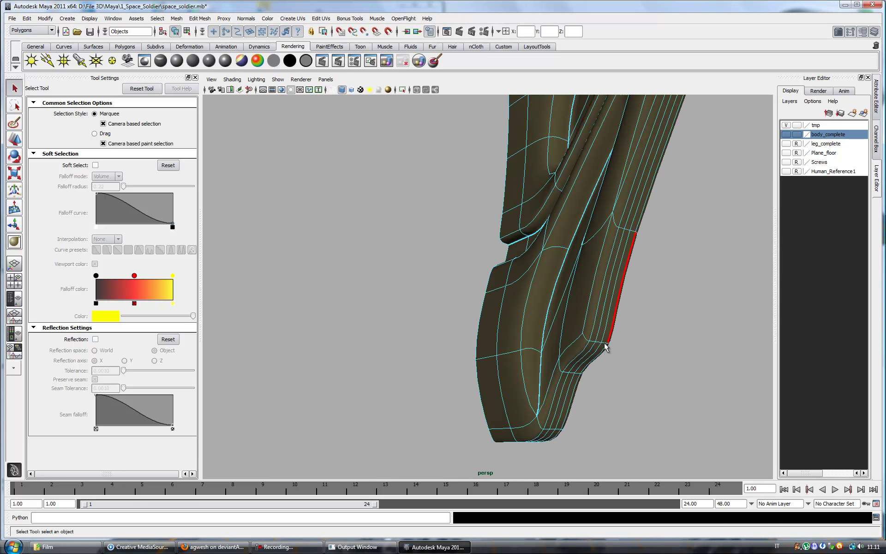
# Step: Crease an edge loop on the leg piece with the Edit Mesh Crease Tool
pyautogui.keyDown('alt'); pyautogui.moveTo(605, 347); pyautogui.dragTo(645, 283); pyautogui.keyUp('alt')
pyautogui.moveTo(606, 415)
pyautogui.keyDown('alt'); pyautogui.mouseDown()
pyautogui.moveTo(629, 431)
pyautogui.moveTo(619, 440)
pyautogui.mouseUp(); pyautogui.keyUp('alt')
pyautogui.click(620, 439)
pyautogui.keyDown('alt'); pyautogui.moveTo(602, 288); pyautogui.dragTo(605, 353); pyautogui.keyUp('alt')
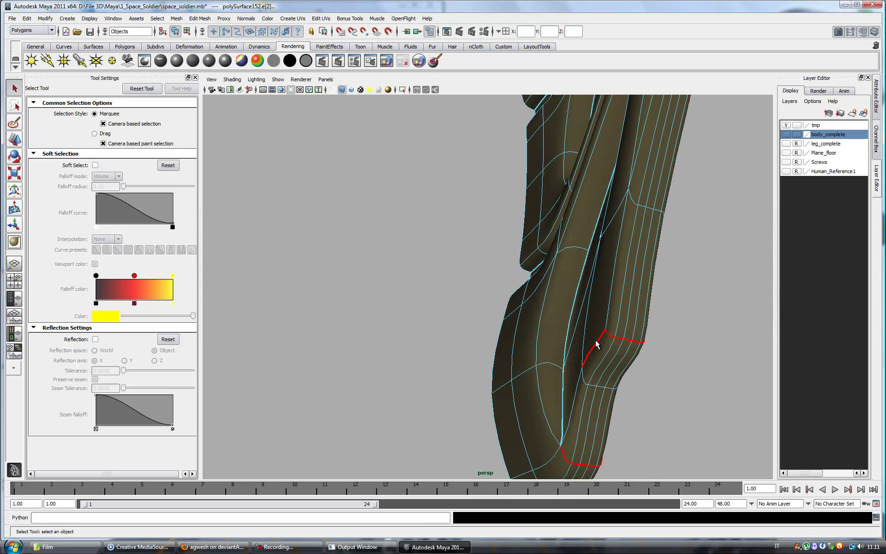
pyautogui.click(199, 23)
pyautogui.click(217, 291)
pyautogui.moveTo(624, 293)
pyautogui.keyDown('alt'); pyautogui.mouseDown()
pyautogui.moveTo(599, 304)
pyautogui.moveTo(616, 331)
pyautogui.moveTo(544, 322)
pyautogui.moveTo(573, 316)
pyautogui.moveTo(603, 358)
pyautogui.moveTo(538, 331)
pyautogui.mouseUp(); pyautogui.keyUp('alt')
# Step: Show the body_complete layer and switch to the Move Tool facing the spine plate
pyautogui.click(786, 135)
pyautogui.click(786, 135)
pyautogui.press('q')
pyautogui.press('w')
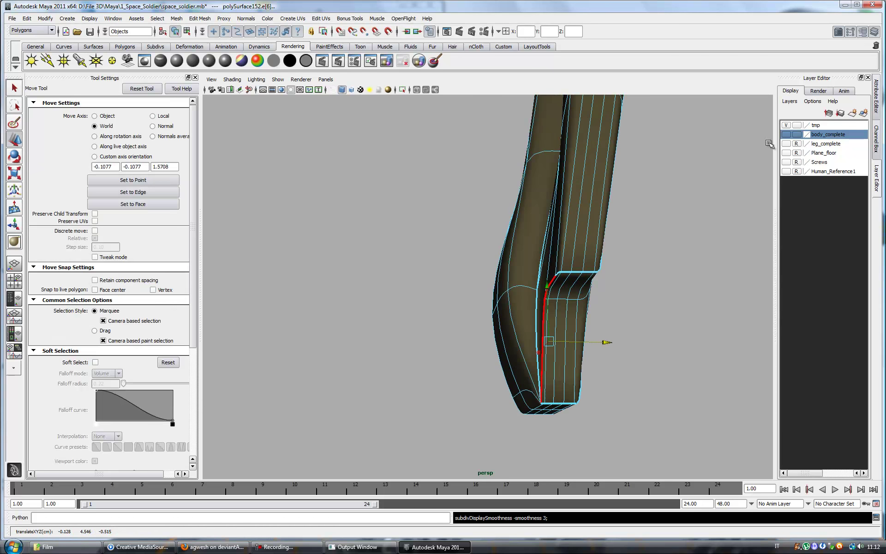
pyautogui.click(785, 134)
pyautogui.moveTo(613, 346)
pyautogui.keyDown('alt'); pyautogui.mouseDown()
pyautogui.moveTo(568, 379)
pyautogui.moveTo(535, 376)
pyautogui.mouseUp(); pyautogui.keyUp('alt')
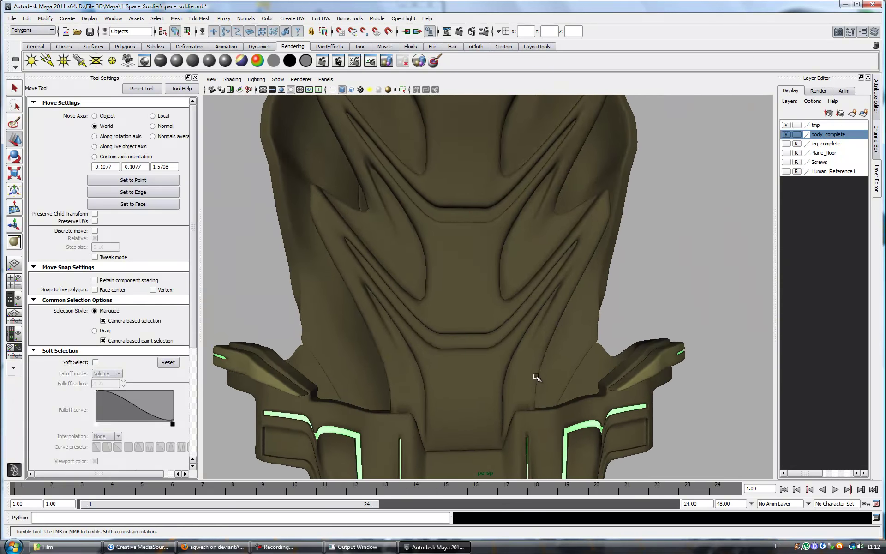
pyautogui.scroll(3, 535, 376)
# Step: Select several groove edge loops across the finned spine plate, including the upper groove
pyautogui.moveTo(504, 366); pyautogui.dragTo(489, 365, button='right')
pyautogui.click(514, 364)
pyautogui.keyDown('alt'); pyautogui.moveTo(552, 322); pyautogui.dragTo(498, 351); pyautogui.keyUp('alt')
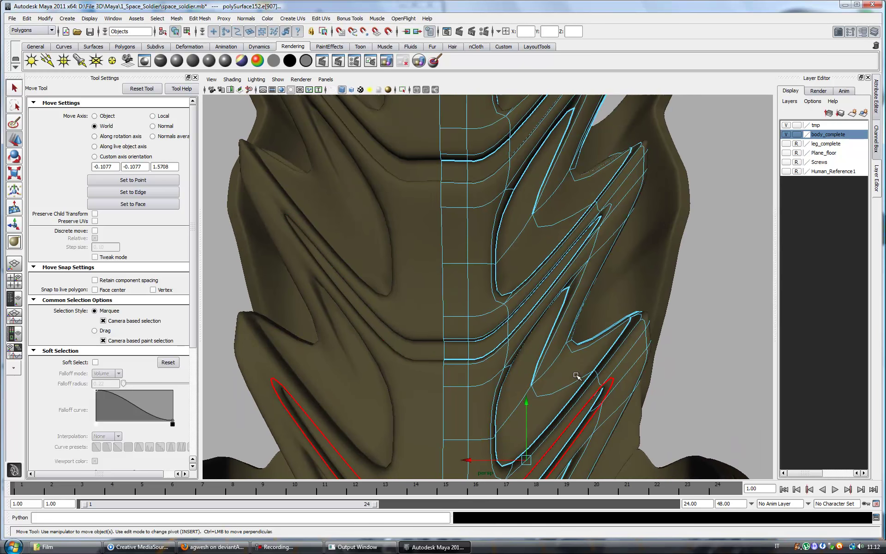
pyautogui.keyDown('alt'); pyautogui.moveTo(609, 207); pyautogui.dragTo(516, 268); pyautogui.keyUp('alt')
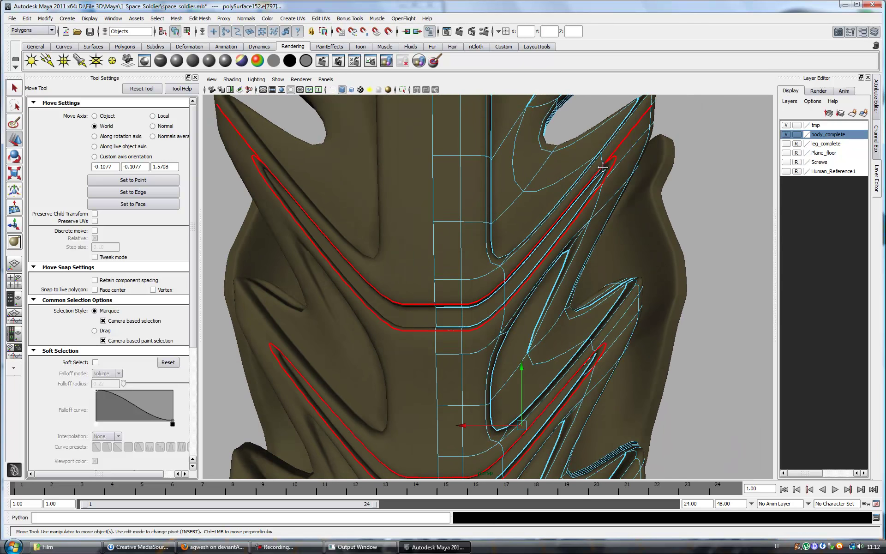
pyautogui.click(612, 156)
pyautogui.keyDown('alt'); pyautogui.moveTo(612, 156); pyautogui.dragTo(538, 264); pyautogui.keyUp('alt')
pyautogui.keyDown('shift'); pyautogui.click(609, 229); pyautogui.keyUp('shift')
pyautogui.keyDown('alt'); pyautogui.moveTo(608, 230); pyautogui.dragTo(576, 181); pyautogui.keyUp('alt')
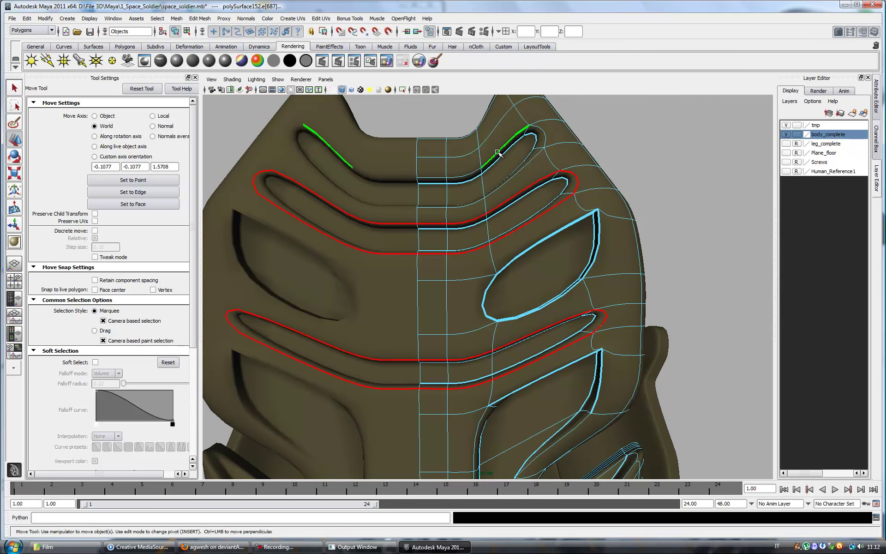
# Step: Turn off smooth preview and select a face in the upper groove for moving
pyautogui.press('1')
pyautogui.press('q')
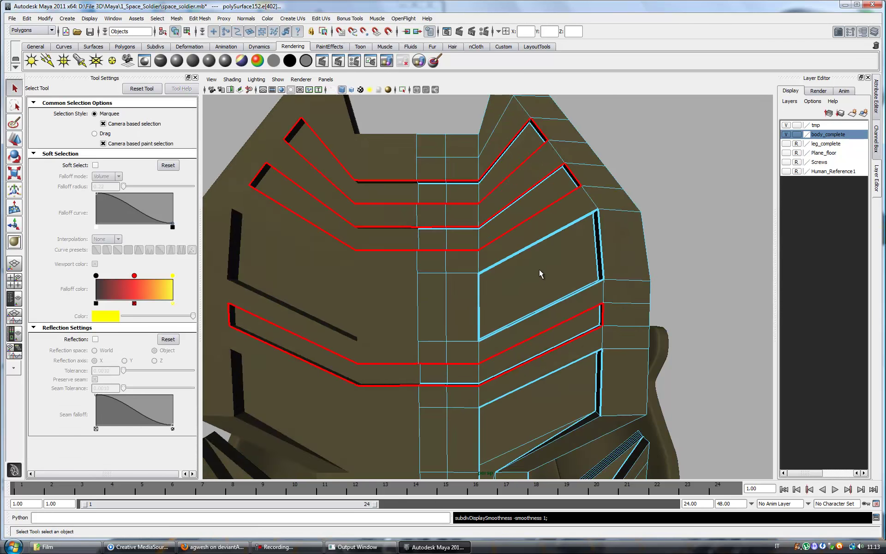
pyautogui.keyDown('alt'); pyautogui.moveTo(540, 272); pyautogui.dragTo(454, 217); pyautogui.keyUp('alt')
pyautogui.moveTo(455, 216); pyautogui.dragTo(492, 174, button='right')
pyautogui.press('w')
pyautogui.keyDown('alt'); pyautogui.moveTo(461, 240); pyautogui.dragTo(524, 181); pyautogui.keyUp('alt')
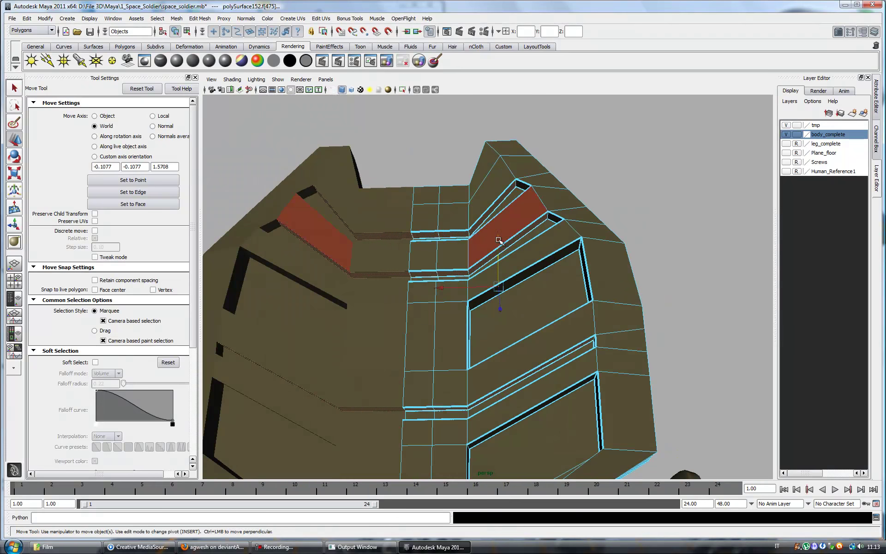
# Step: Move the edge at the plate's top corner into place and restore smooth preview
pyautogui.moveTo(525, 182); pyautogui.dragTo(523, 167, button='right')
pyautogui.click(533, 187)
pyautogui.keyDown('alt'); pyautogui.moveTo(533, 187); pyautogui.dragTo(483, 210); pyautogui.keyUp('alt')
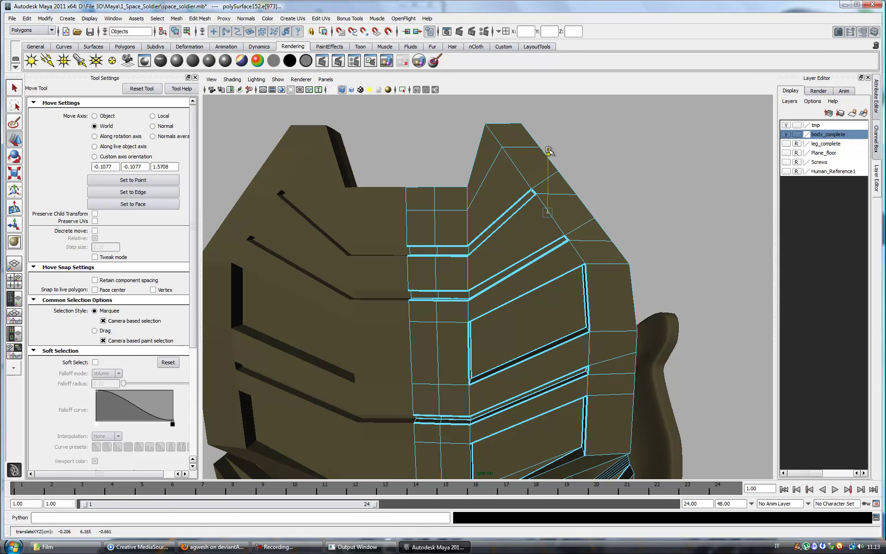
pyautogui.press('q')
pyautogui.press('3')
pyautogui.keyDown('alt'); pyautogui.moveTo(700, 247); pyautogui.dragTo(549, 380, button='right'); pyautogui.keyUp('alt')
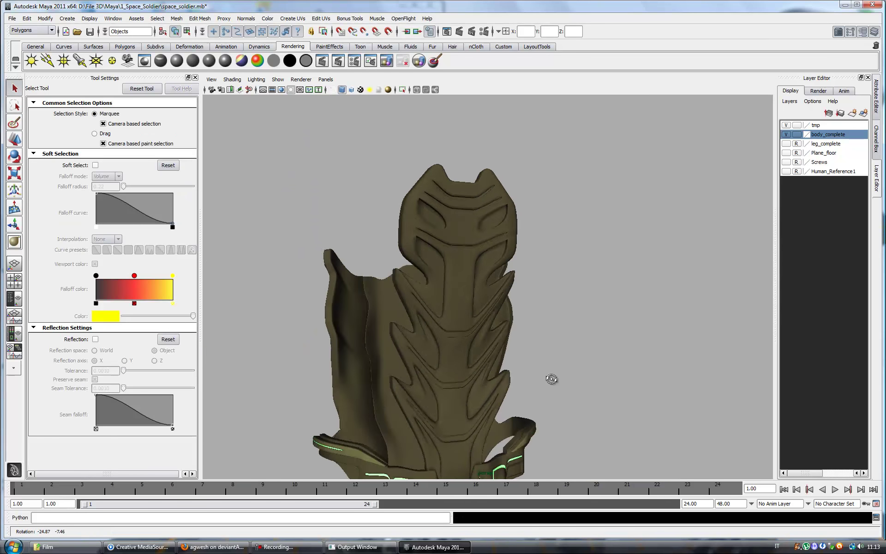
pyautogui.keyDown('alt'); pyautogui.moveTo(549, 380); pyautogui.dragTo(528, 326); pyautogui.keyUp('alt')
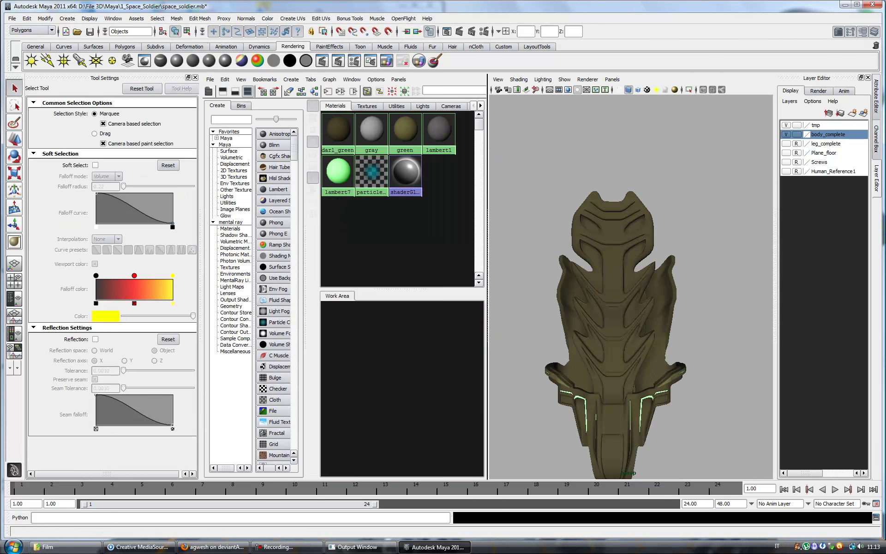
# Step: Assign the green material to the faces inside the groove slots
pyautogui.click(533, 362)
pyautogui.scroll(5, 575, 377)
pyautogui.moveTo(574, 377); pyautogui.dragTo(576, 401, button='right')
pyautogui.click(593, 272)
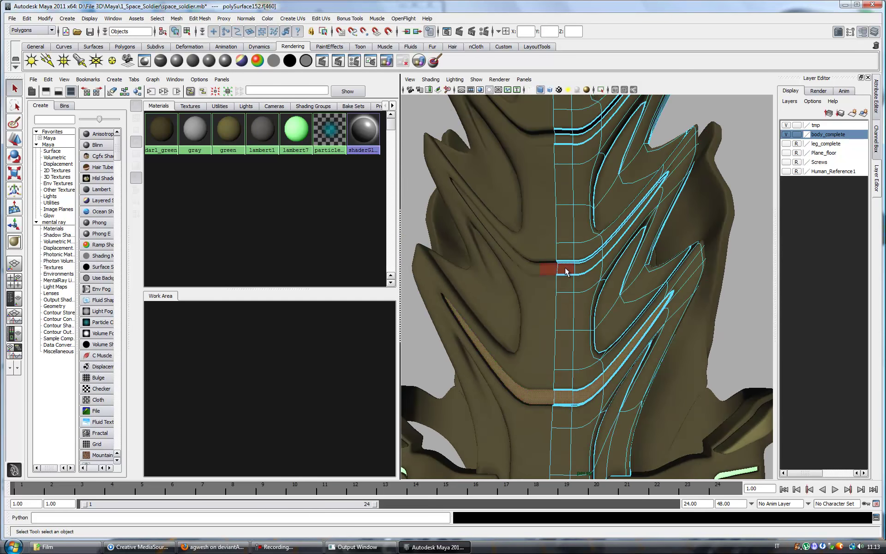
pyautogui.keyDown('alt'); pyautogui.moveTo(593, 272); pyautogui.dragTo(572, 323); pyautogui.keyUp('alt')
pyautogui.keyDown('alt'); pyautogui.moveTo(572, 323); pyautogui.dragTo(568, 353, button='right'); pyautogui.keyUp('alt')
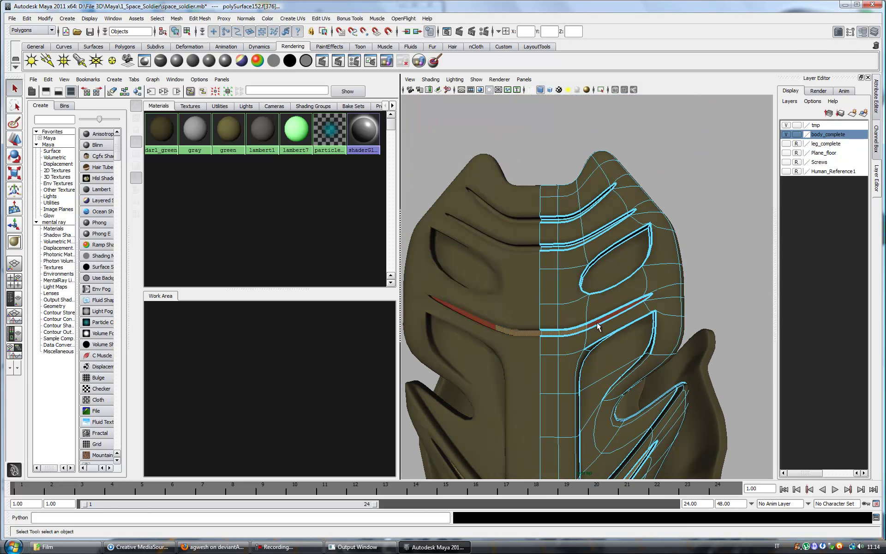
pyautogui.keyDown('alt'); pyautogui.moveTo(556, 254); pyautogui.dragTo(567, 308); pyautogui.keyUp('alt')
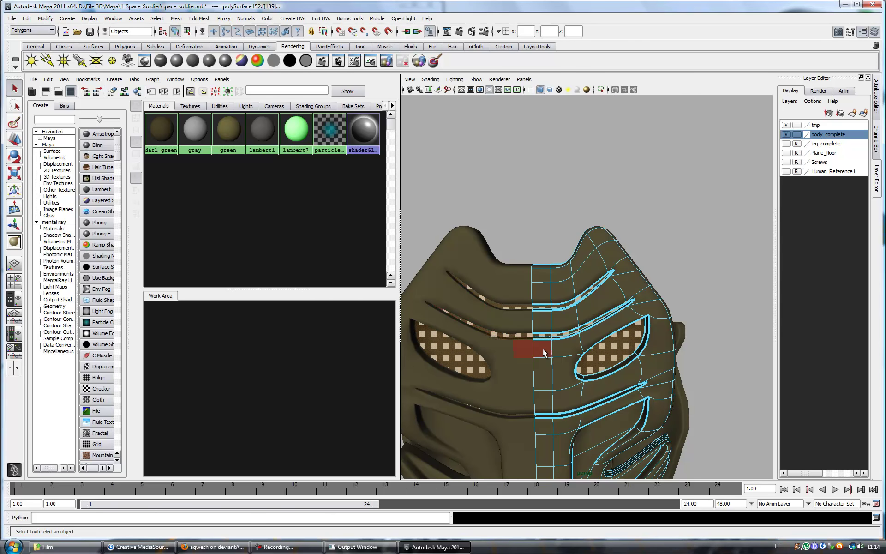
pyautogui.scroll(3, 543, 353)
pyautogui.scroll(-3, 563, 337)
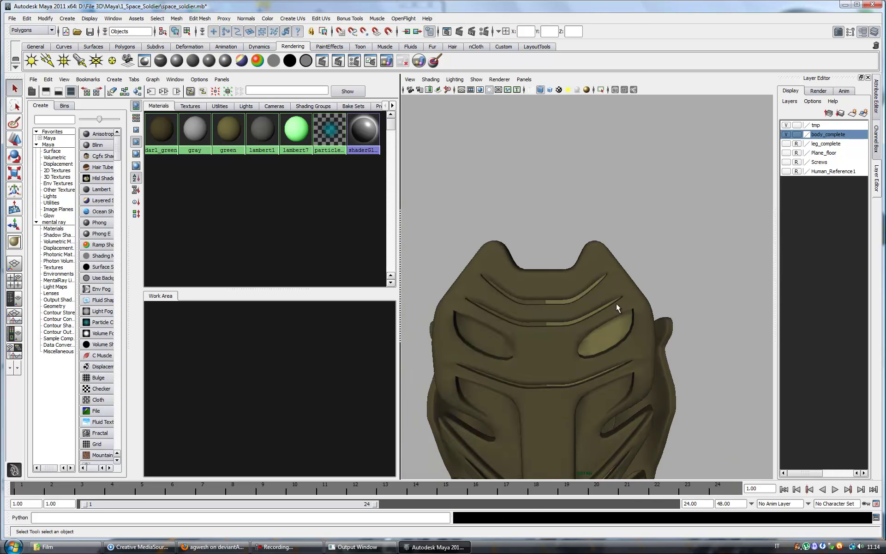
# Step: Mirror the plate half with Duplicate Special at scale X -1 and view the full plate on the body
pyautogui.press('F8')
pyautogui.click(27, 18)
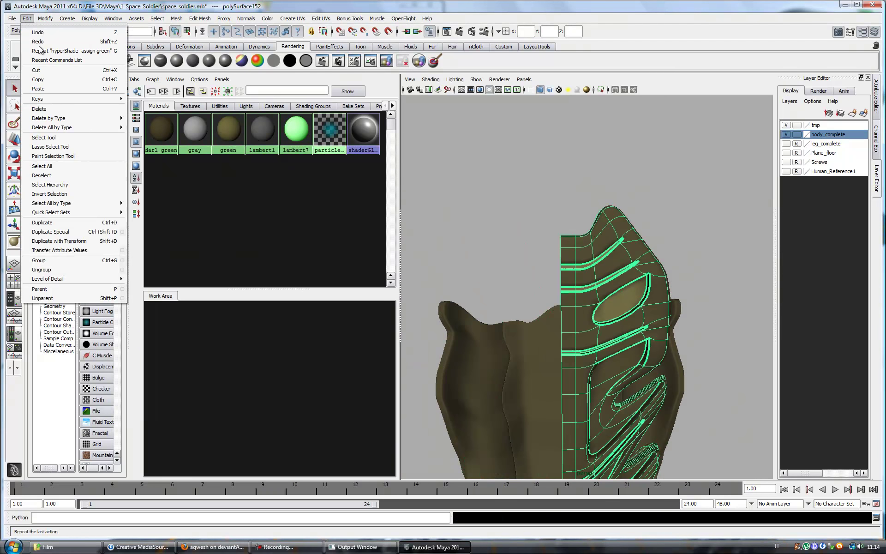
pyautogui.click(125, 233)
pyautogui.click(118, 352)
pyautogui.press('space')
pyautogui.moveTo(540, 356)
pyautogui.keyDown('alt'); pyautogui.mouseDown()
pyautogui.moveTo(510, 293)
pyautogui.moveTo(544, 358)
pyautogui.moveTo(516, 382)
pyautogui.moveTo(530, 375)
pyautogui.mouseUp(); pyautogui.keyUp('alt')
pyautogui.keyDown('alt'); pyautogui.moveTo(530, 375); pyautogui.dragTo(424, 405, button='right'); pyautogui.keyUp('alt')
pyautogui.moveTo(425, 406)
pyautogui.keyDown('alt'); pyautogui.mouseDown()
pyautogui.moveTo(389, 366)
pyautogui.moveTo(443, 323)
pyautogui.mouseUp(); pyautogui.keyUp('alt')
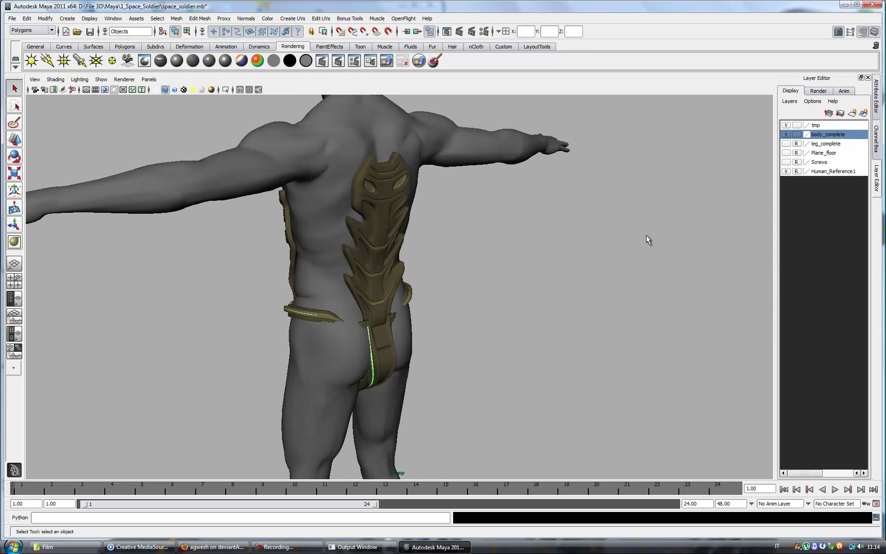